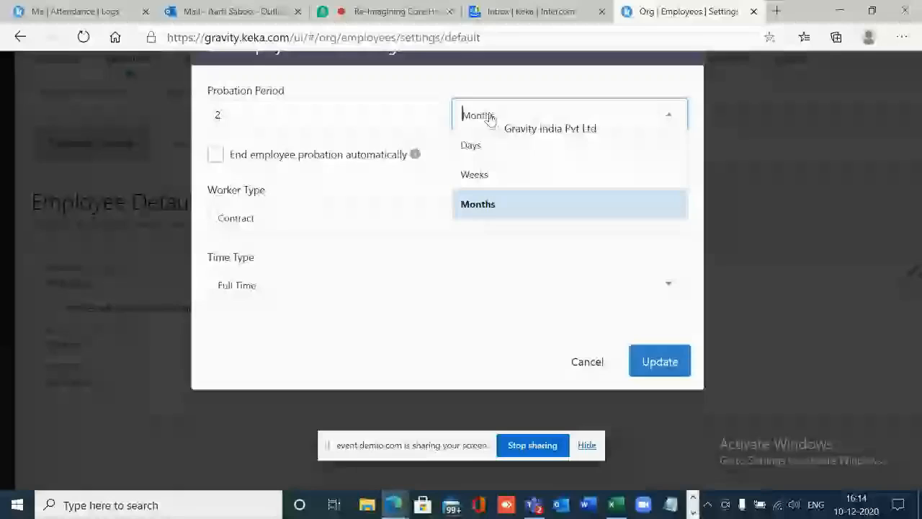
- Set the default worker type for new recruits to Permanent and save the employee default settings
{"action": "left_click", "coordinate": [488, 117]}
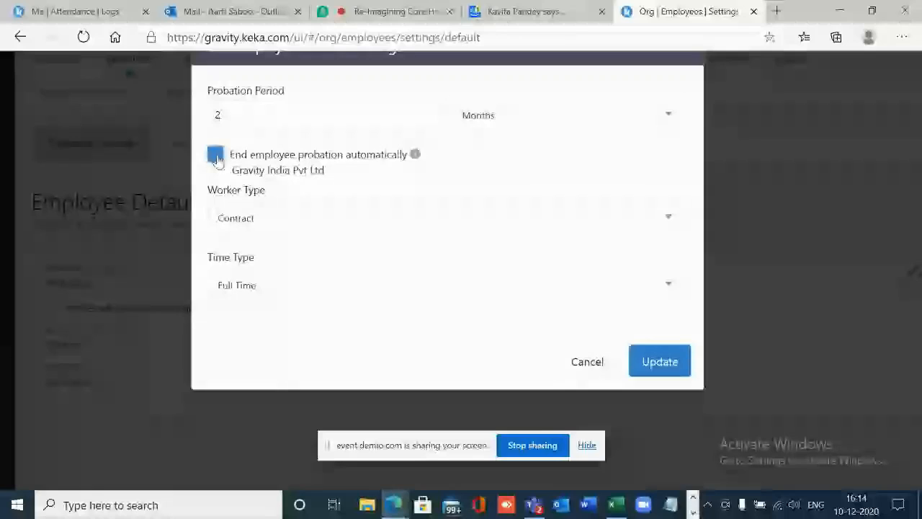
{"action": "left_click", "coordinate": [237, 218]}
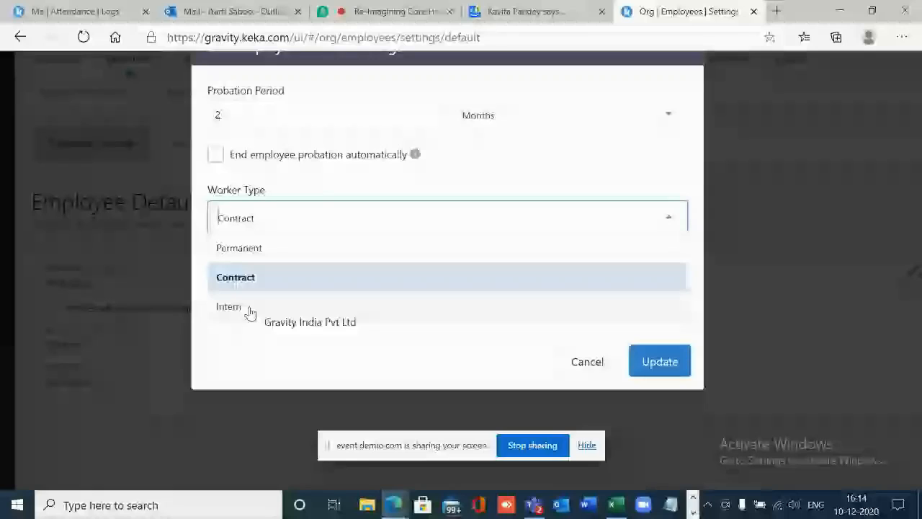
{"action": "left_click", "coordinate": [245, 249]}
{"action": "left_click", "coordinate": [261, 285]}
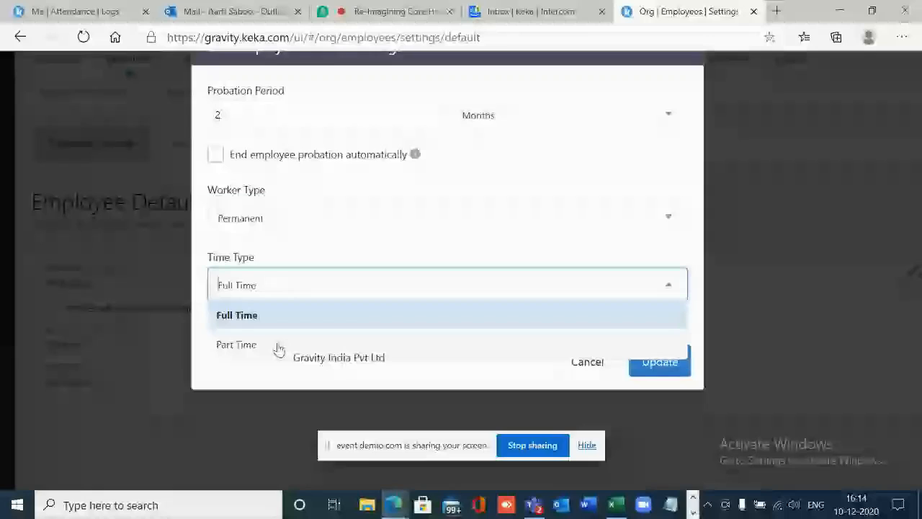
{"action": "left_click", "coordinate": [659, 363]}
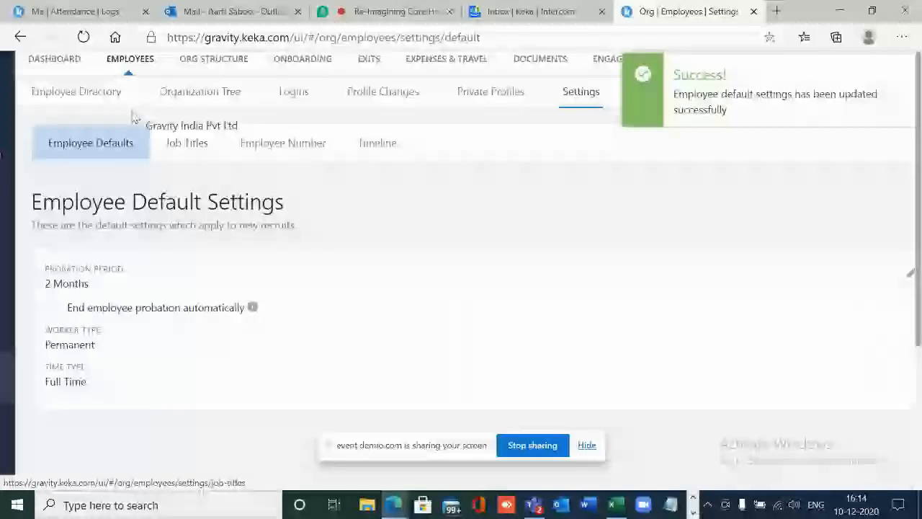
- Start a new job title in the employee settings and name it Business Development Manager
{"action": "left_click", "coordinate": [187, 143]}
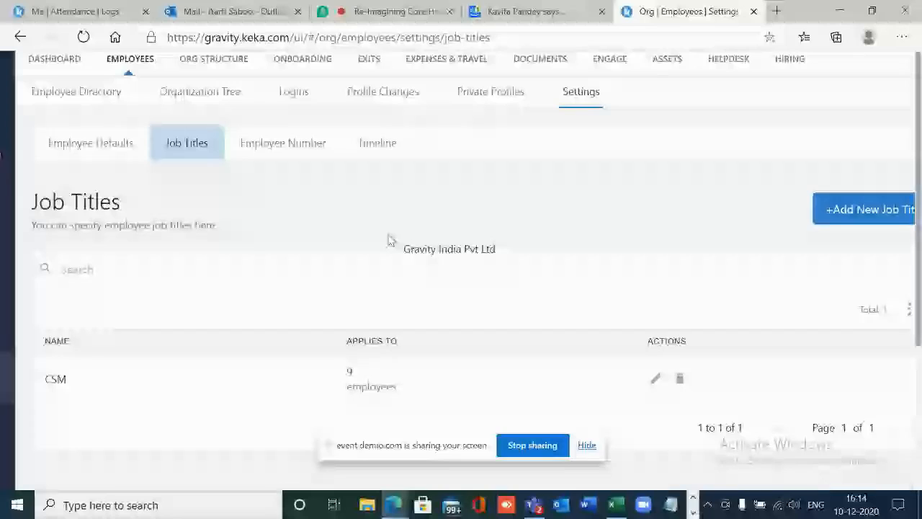
{"action": "scroll", "coordinate": [389, 240], "scroll_direction": "down", "scroll_amount": 2}
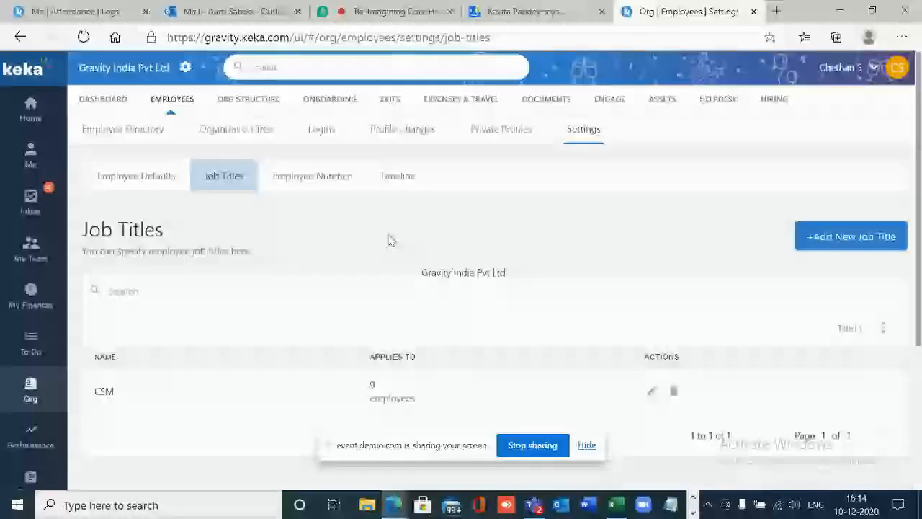
{"action": "scroll", "coordinate": [388, 240], "scroll_direction": "up", "scroll_amount": 2}
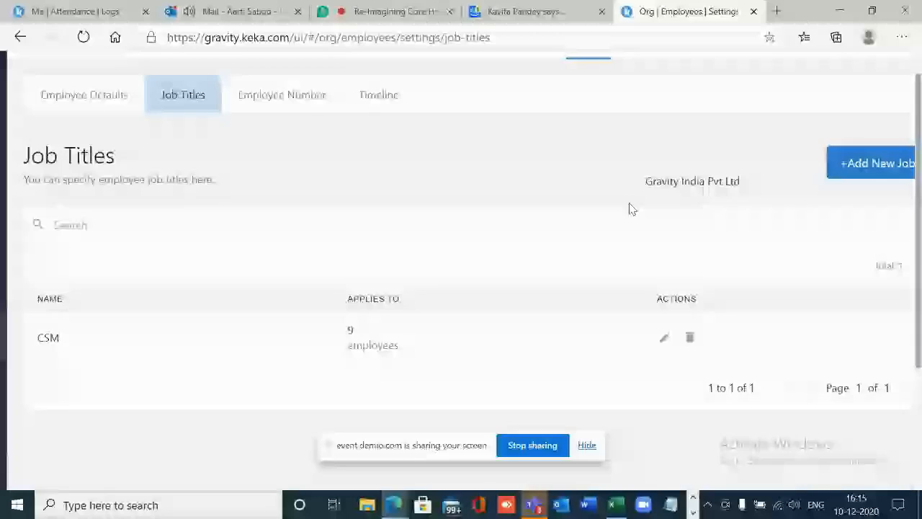
{"action": "left_click", "coordinate": [871, 163]}
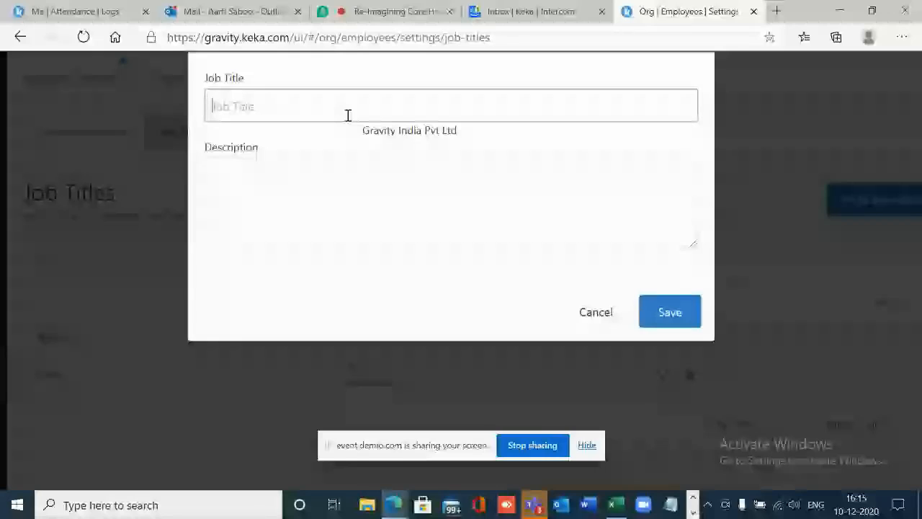
{"action": "type", "text": "Business Devel"}
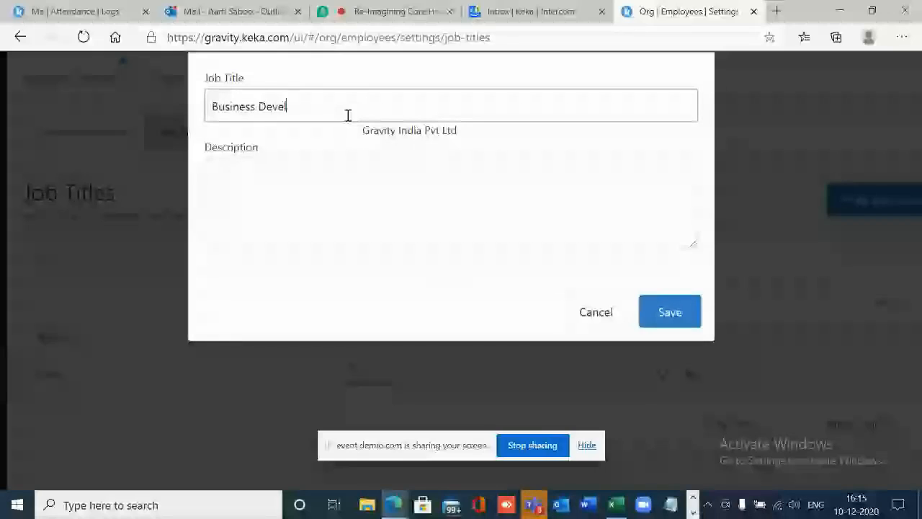
{"action": "type", "text": "opment Ma"}
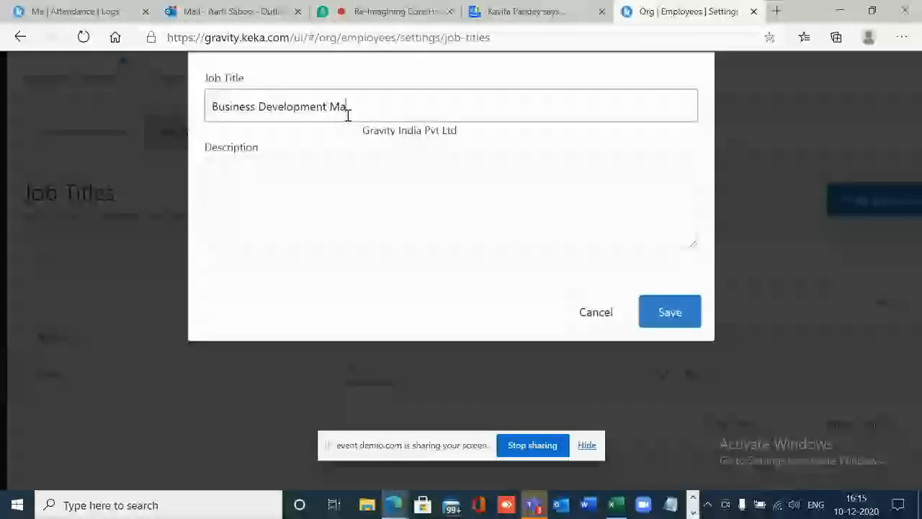
{"action": "type", "text": "nager"}
- Copy the job title text into the description as Business Development Manager and save the new job title
{"action": "left_click", "coordinate": [334, 191]}
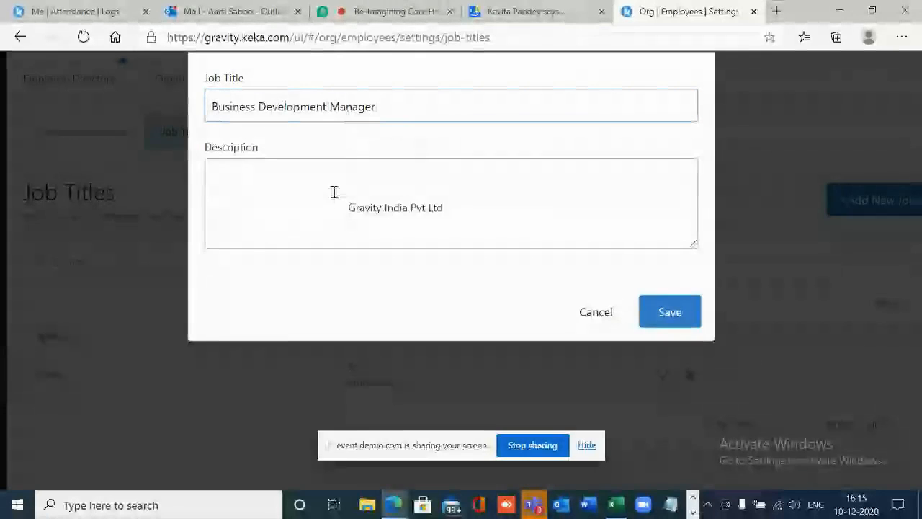
{"action": "left_click_drag", "start_coordinate": [401, 103], "coordinate": [135, 119]}
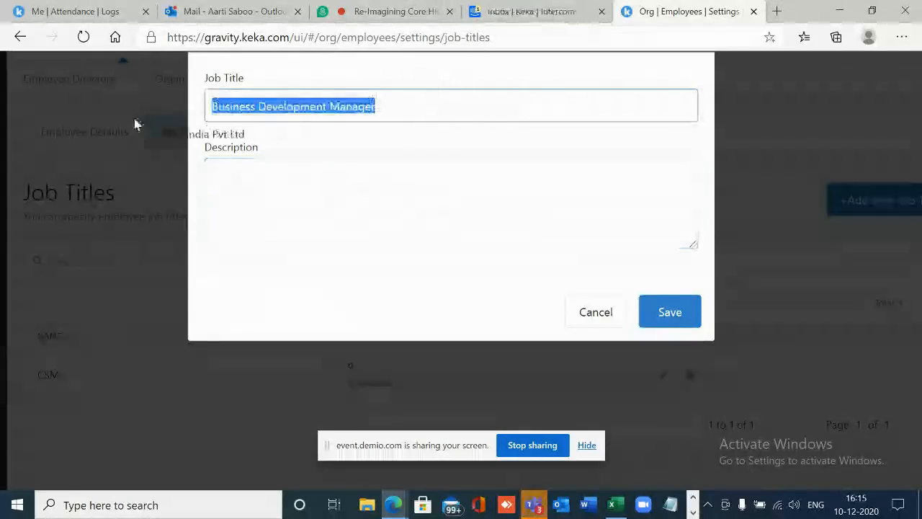
{"action": "key", "text": "ctrl+c"}
{"action": "left_click", "coordinate": [266, 175]}
{"action": "key", "text": "ctrl+v"}
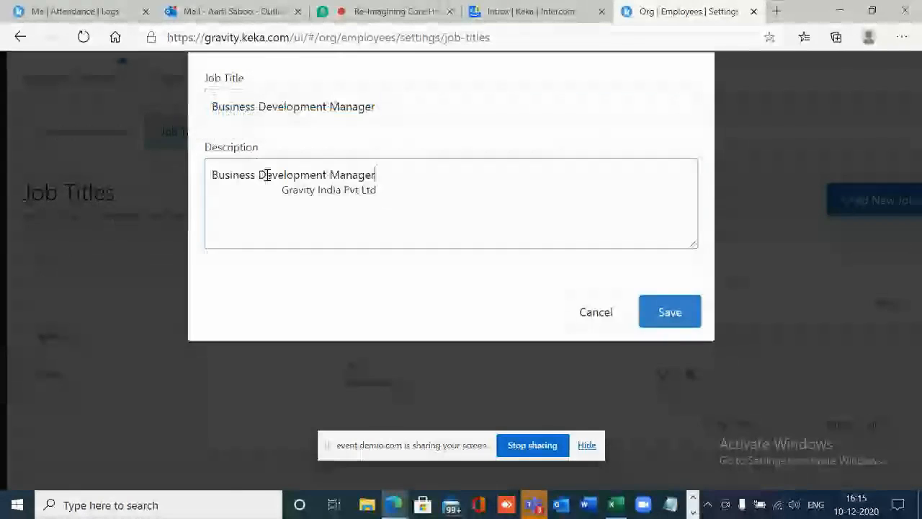
{"action": "left_click", "coordinate": [669, 314]}
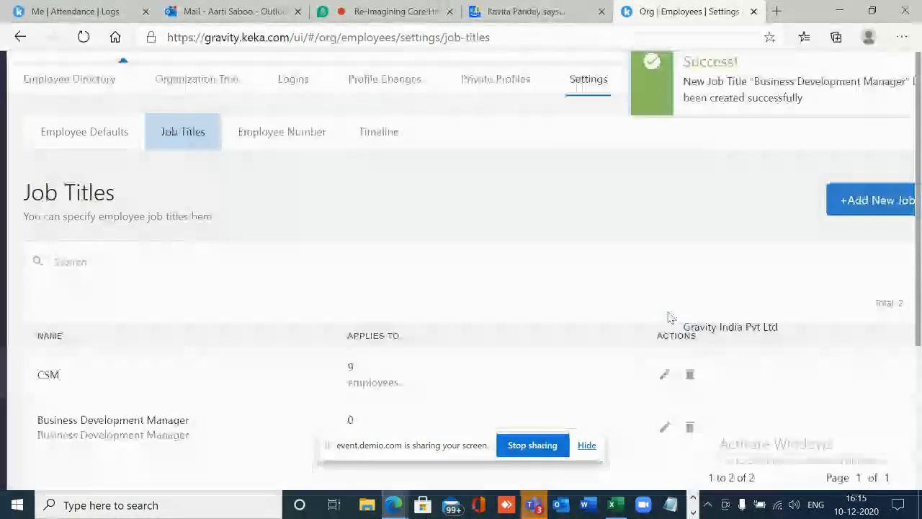
- Start a new employee number series and name it Kolkata Employees Series
{"action": "scroll", "coordinate": [321, 321], "scroll_direction": "down", "scroll_amount": 1}
{"action": "scroll", "coordinate": [159, 317], "scroll_direction": "down", "scroll_amount": 1}
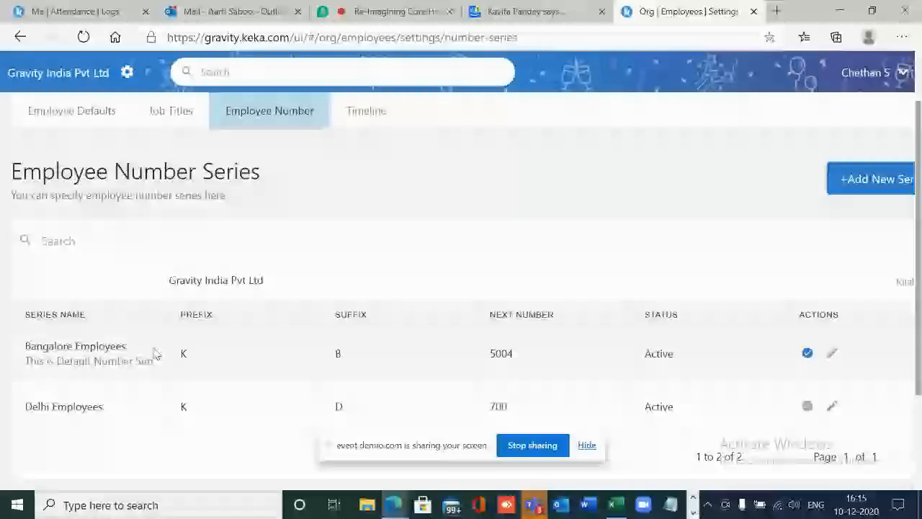
{"action": "scroll", "coordinate": [81, 328], "scroll_direction": "down", "scroll_amount": 1}
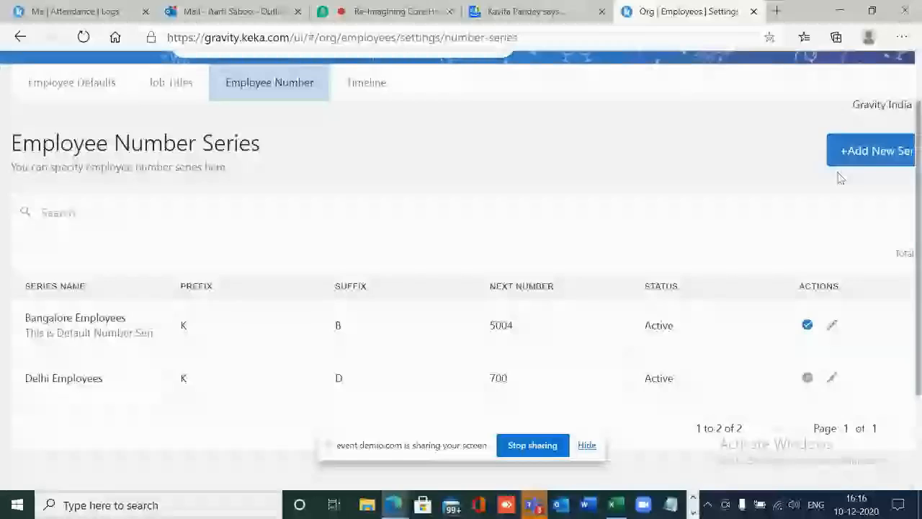
{"action": "left_click", "coordinate": [850, 153]}
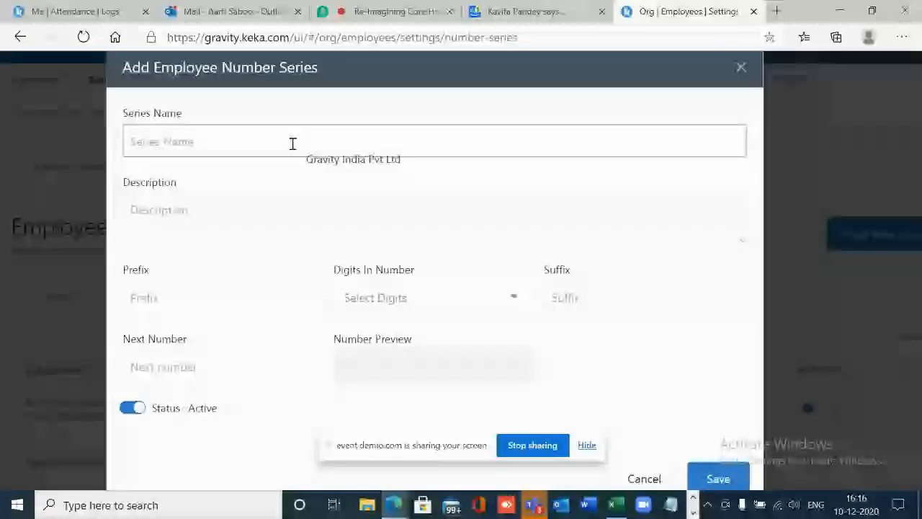
{"action": "type", "text": "Kolkata Employees S"}
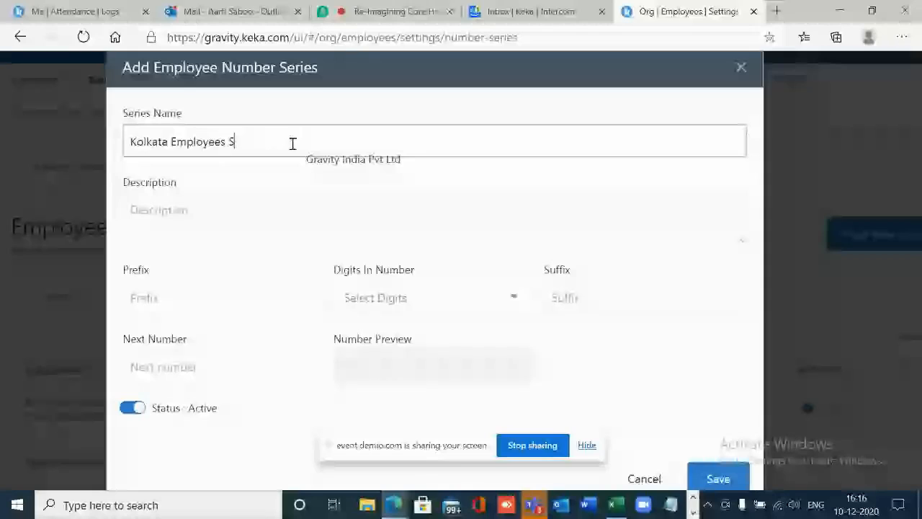
{"action": "type", "text": "eries"}
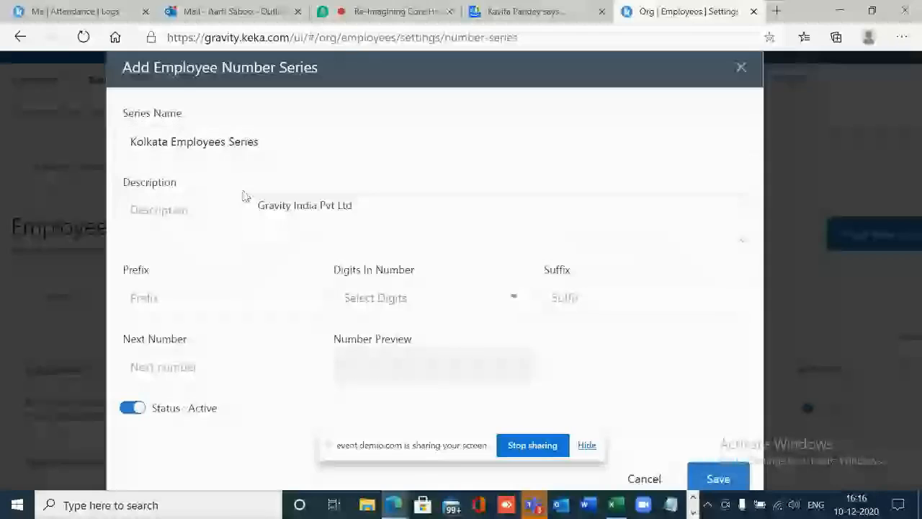
- Complete the series with description Kolkata Employees Series, prefix KOL, 2 digits and next number 5, and save it
{"action": "left_click_drag", "start_coordinate": [265, 143], "coordinate": [83, 133]}
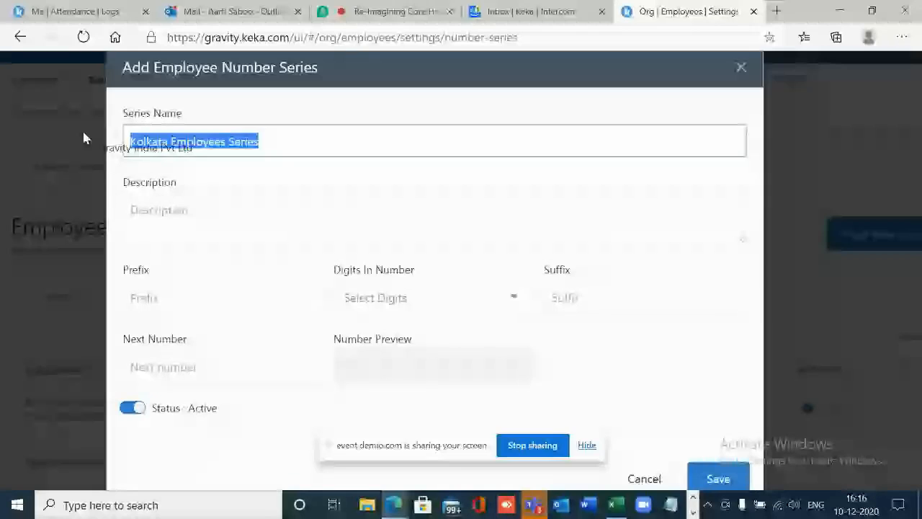
{"action": "left_click", "coordinate": [177, 211]}
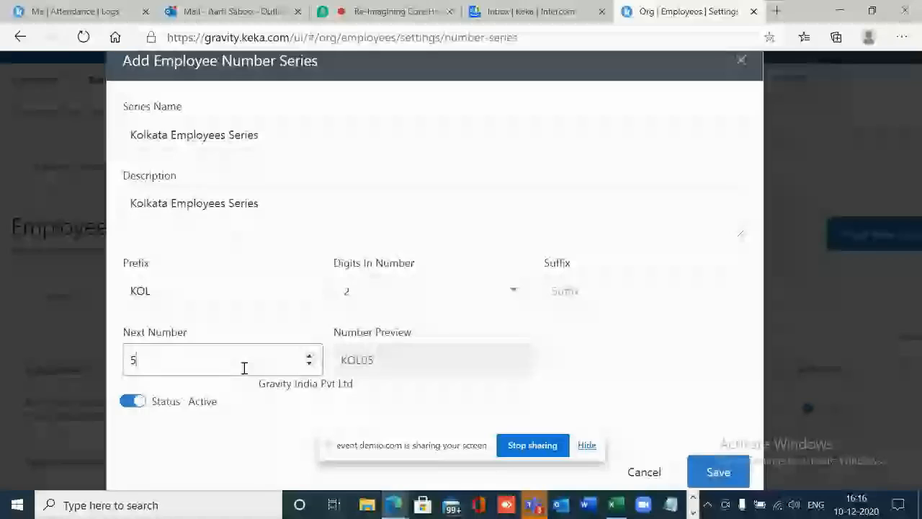
{"action": "scroll", "coordinate": [412, 322], "scroll_direction": "down", "scroll_amount": 1}
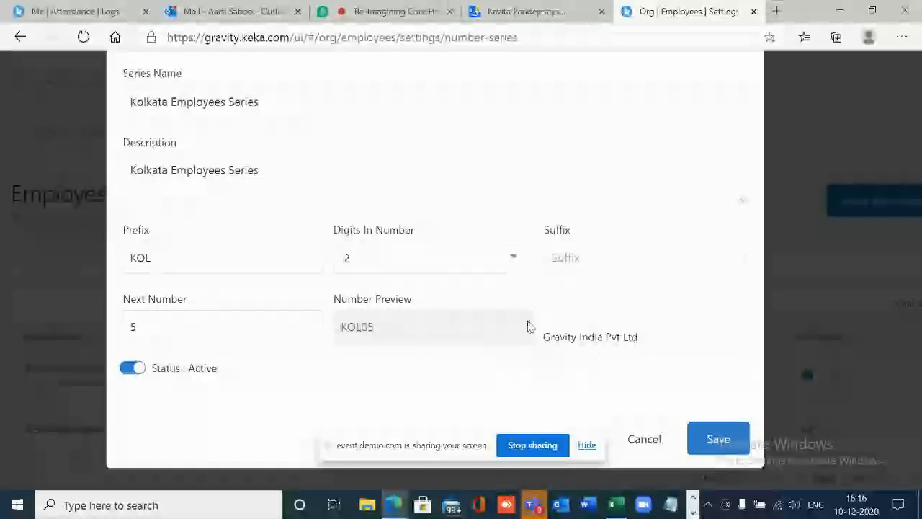
{"action": "left_click", "coordinate": [718, 439]}
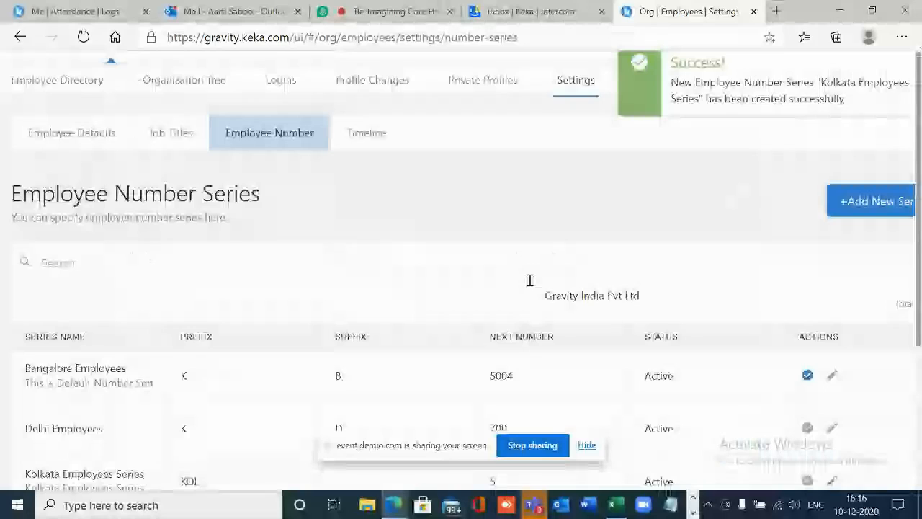
- Change timeline visibility to hide Employee Joined from L2 managers and show Probation Completed to everyone, and save the settings
{"action": "left_click", "coordinate": [367, 136]}
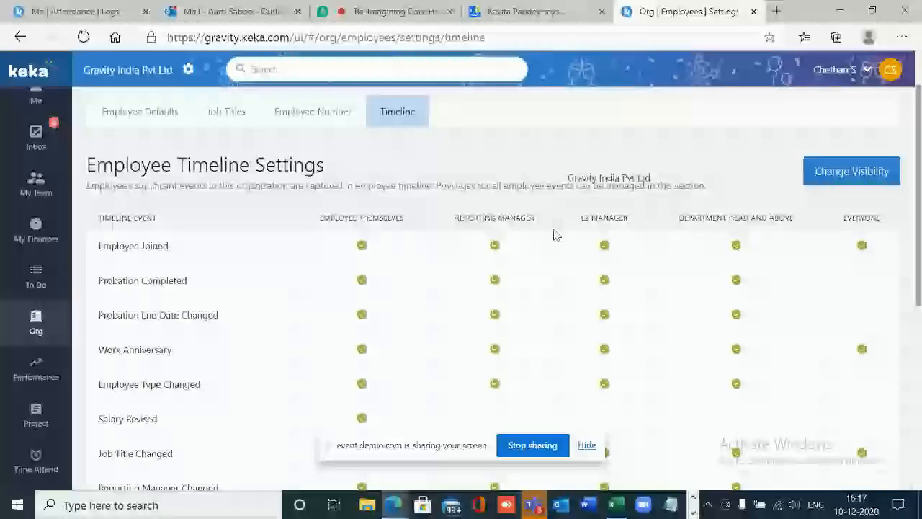
{"action": "scroll", "coordinate": [555, 234], "scroll_direction": "down", "scroll_amount": 2}
{"action": "scroll", "coordinate": [557, 236], "scroll_direction": "up", "scroll_amount": 2}
{"action": "left_click", "coordinate": [866, 215]}
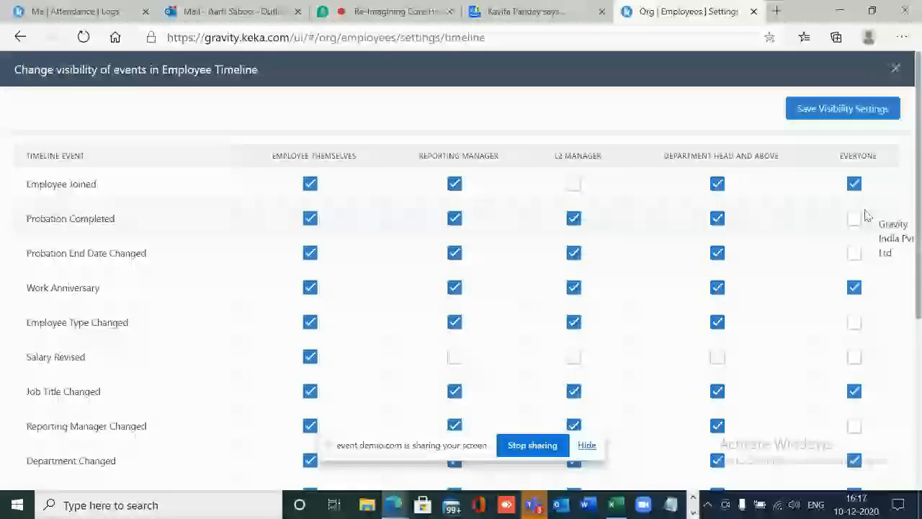
{"action": "left_click", "coordinate": [854, 218]}
{"action": "left_click", "coordinate": [837, 109]}
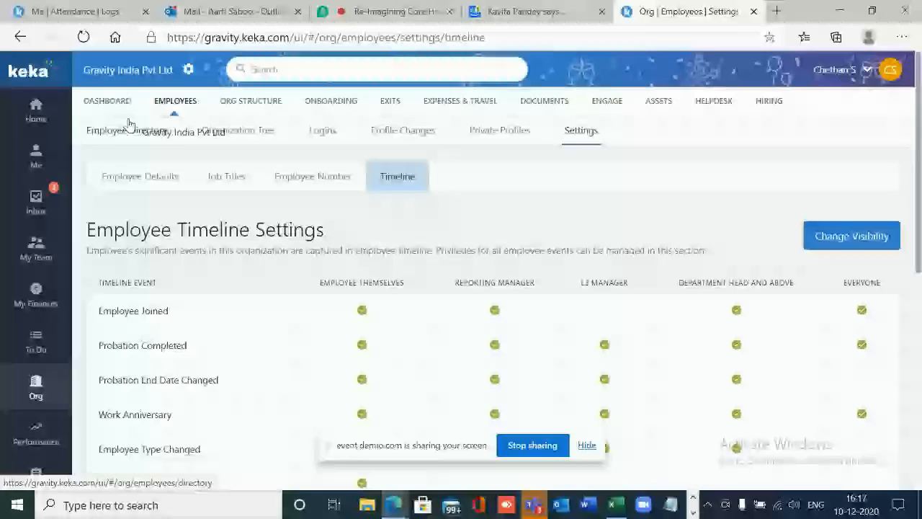
- View the Registered Employees report, close it, and look through the list of available employee reports
{"action": "left_click", "coordinate": [131, 127]}
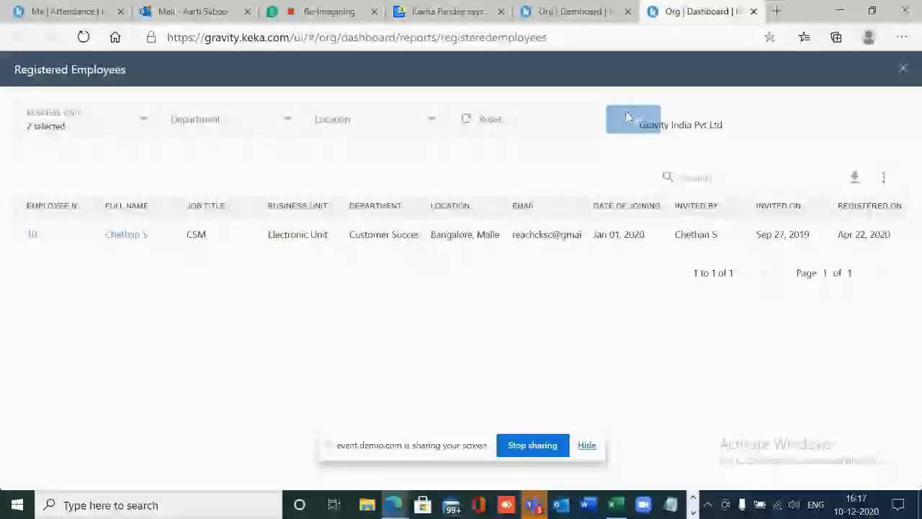
{"action": "left_click", "coordinate": [903, 68]}
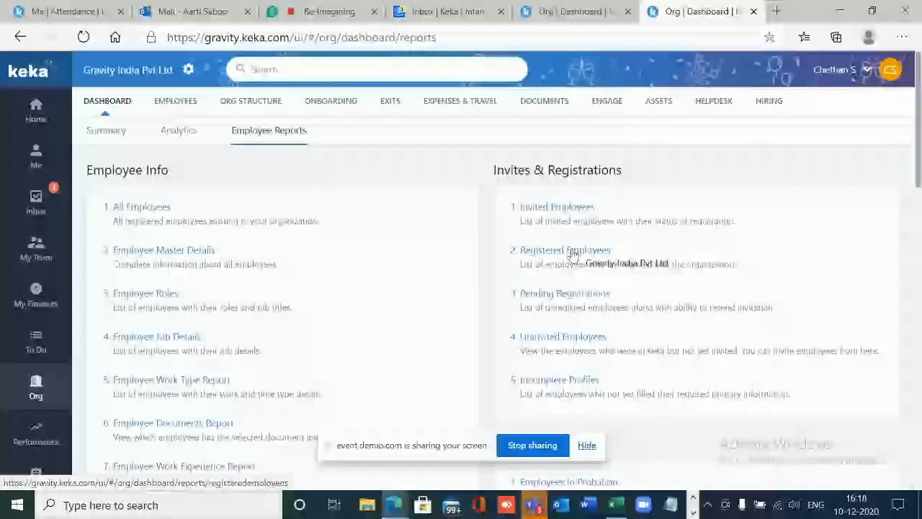
{"action": "scroll", "coordinate": [572, 254], "scroll_direction": "down", "scroll_amount": 5}
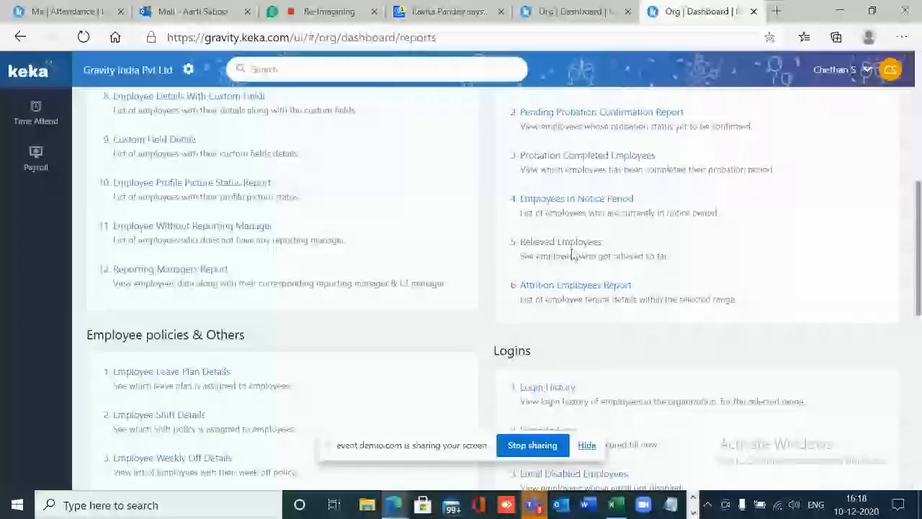
{"action": "scroll", "coordinate": [212, 279], "scroll_direction": "up", "scroll_amount": 5}
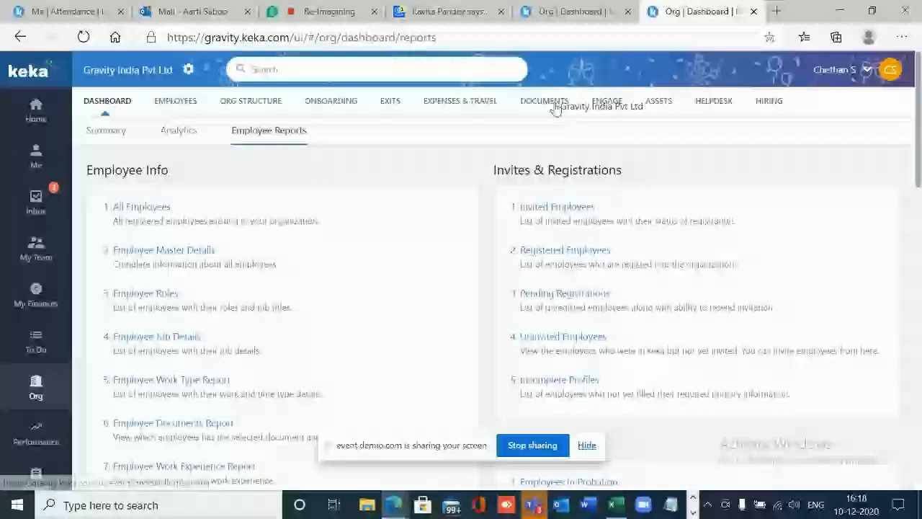
- Look through the Engage section's polls, announcements and articles, ending on the article permission settings
{"action": "left_click", "coordinate": [606, 101]}
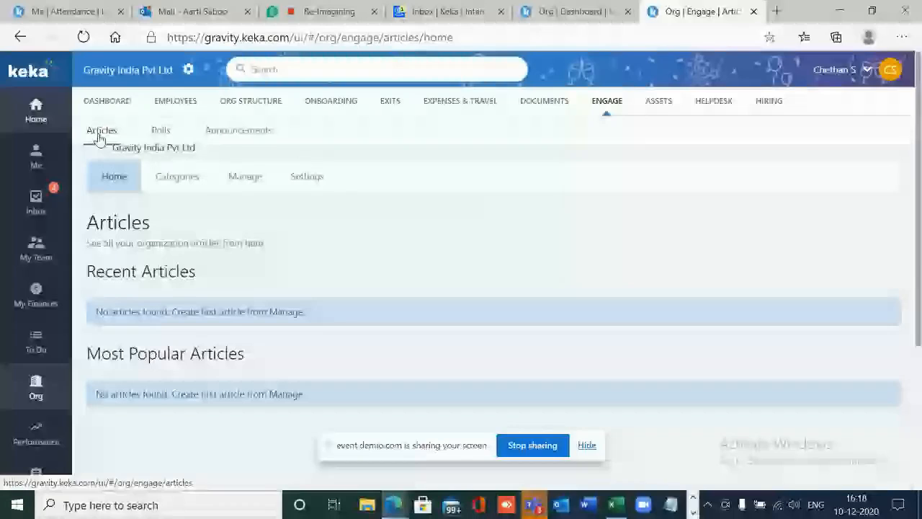
{"action": "left_click", "coordinate": [160, 131]}
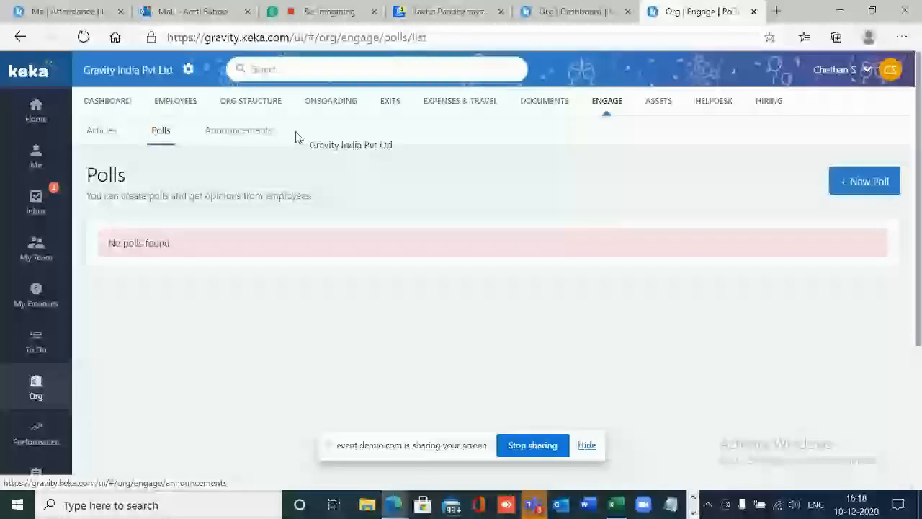
{"action": "left_click", "coordinate": [245, 132]}
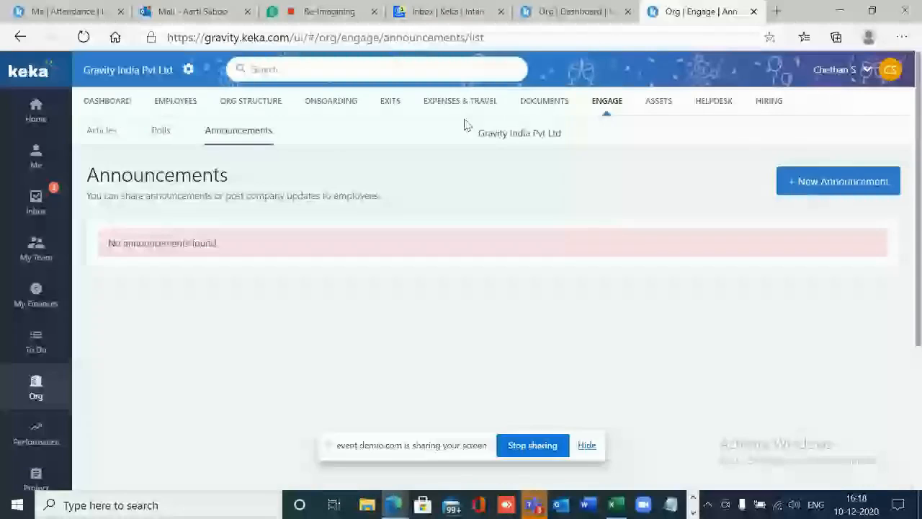
{"action": "left_click", "coordinate": [100, 131]}
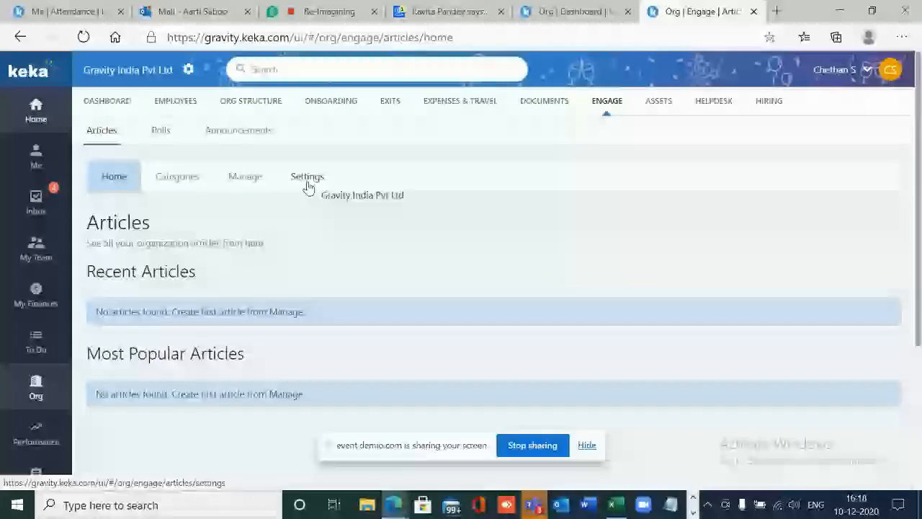
{"action": "left_click", "coordinate": [307, 180]}
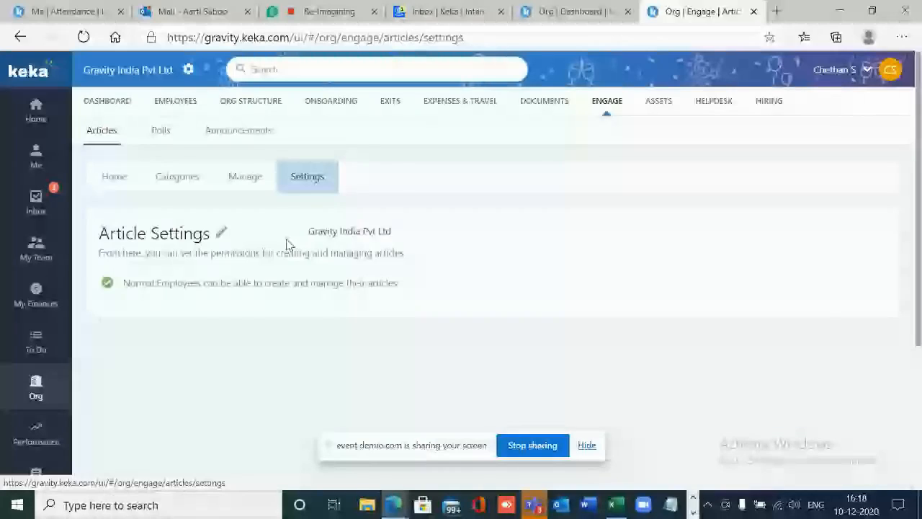
- Open the article permission for normal employees for editing, and return to the list of all articles
{"action": "left_click", "coordinate": [221, 232]}
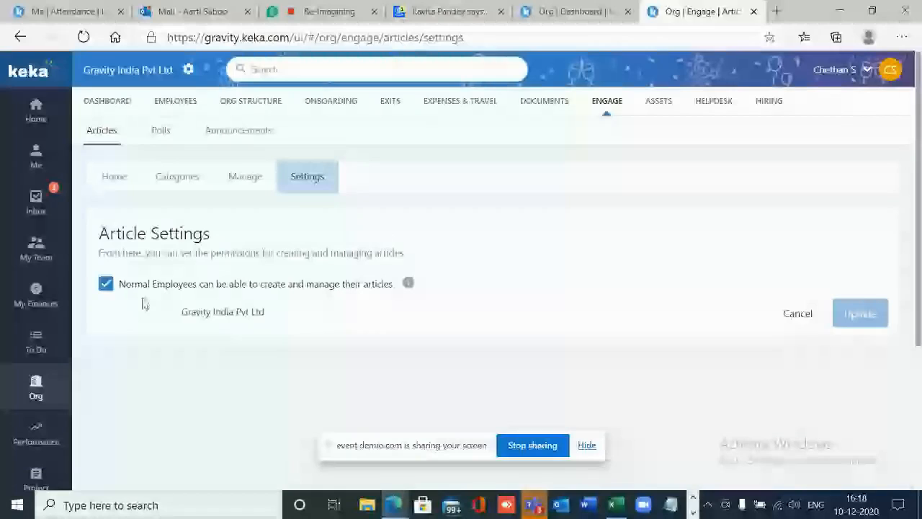
{"action": "left_click", "coordinate": [245, 176]}
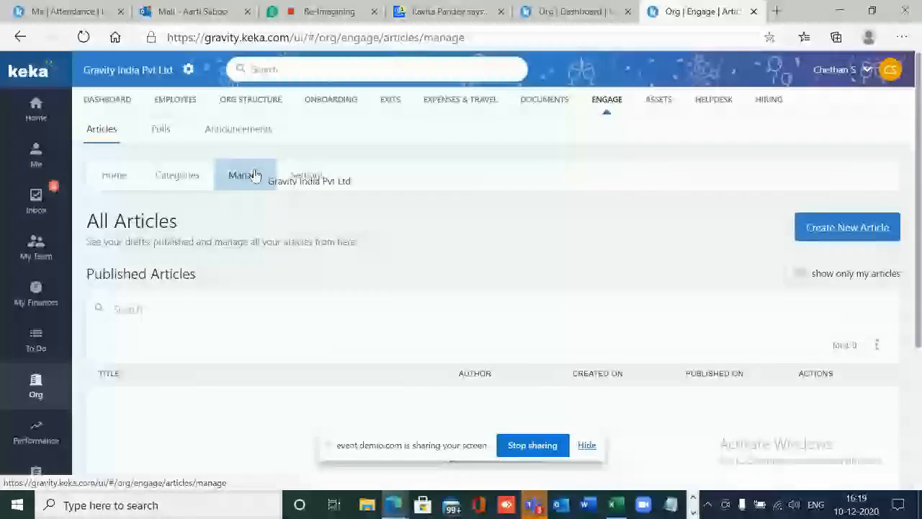
- Draft a new article titled "Sales Process" with the body text "Sales Process", and go back without publishing or saving it
{"action": "left_click", "coordinate": [826, 229]}
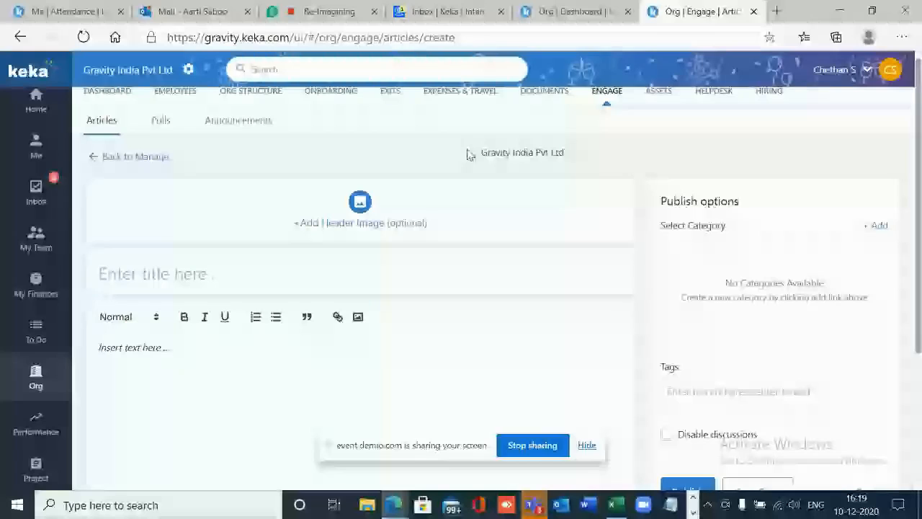
{"action": "scroll", "coordinate": [272, 246], "scroll_direction": "down", "scroll_amount": 1}
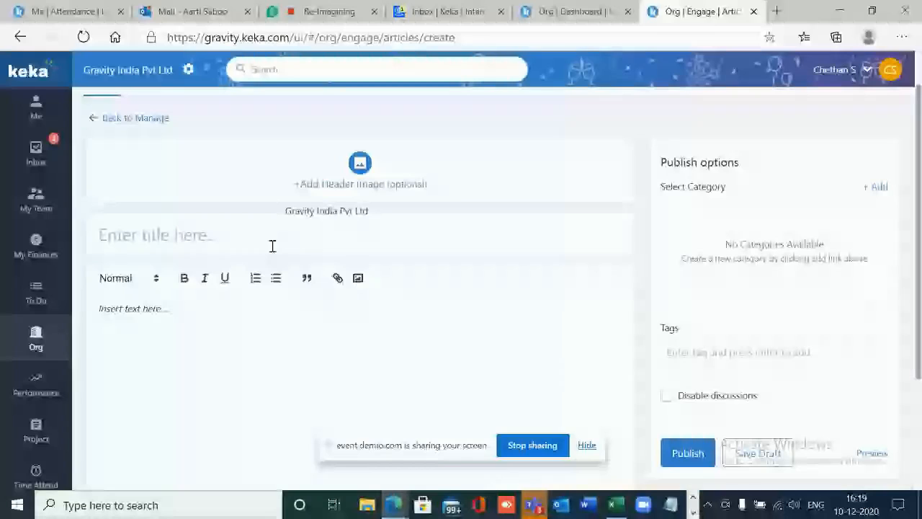
{"action": "left_click", "coordinate": [272, 245]}
{"action": "type", "text": "Sales Process"}
{"action": "left_click", "coordinate": [150, 321]}
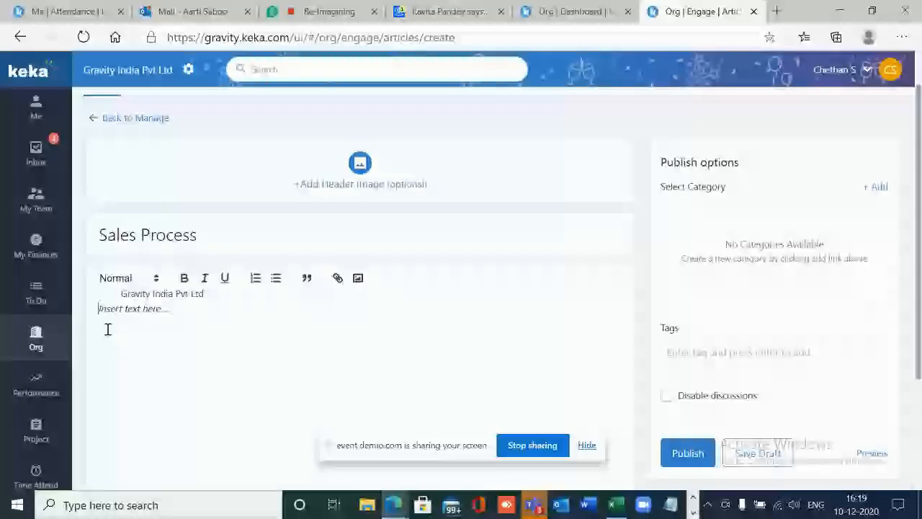
{"action": "type", "text": "Sales Process"}
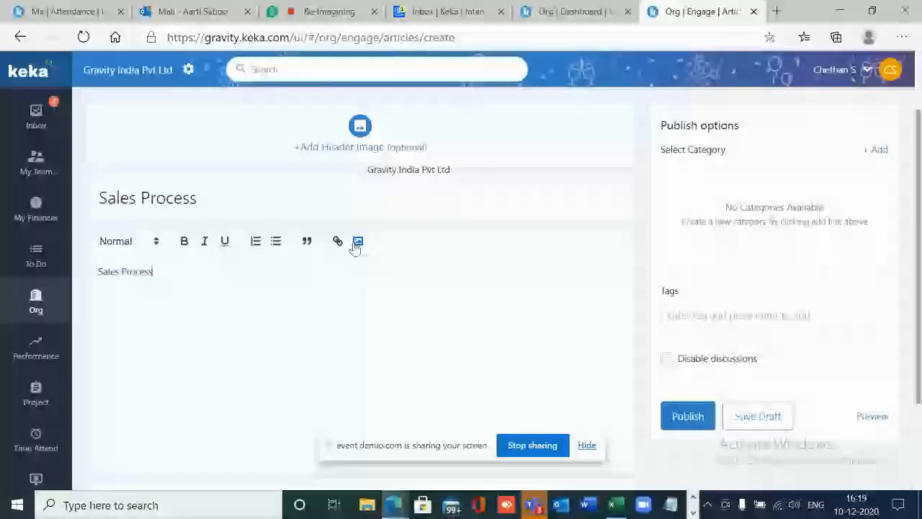
{"action": "scroll", "coordinate": [688, 382], "scroll_direction": "down", "scroll_amount": 1}
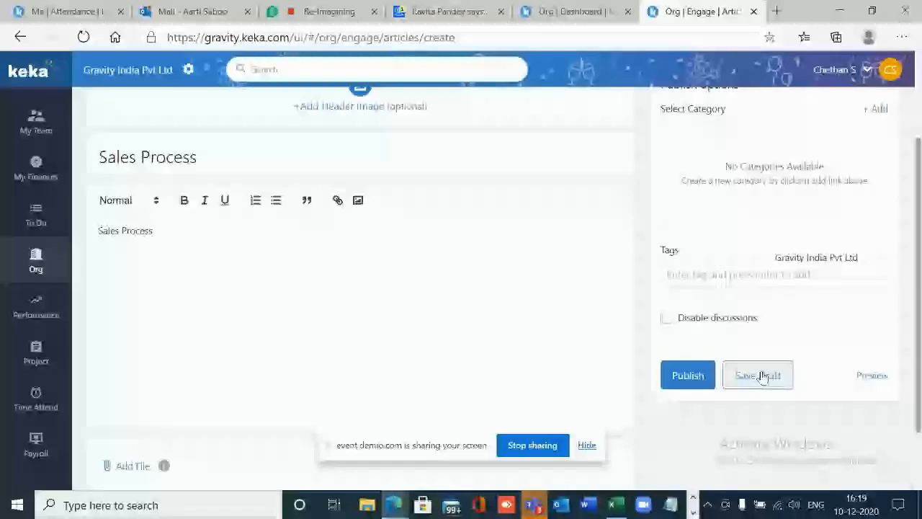
{"action": "scroll", "coordinate": [761, 376], "scroll_direction": "up", "scroll_amount": 2}
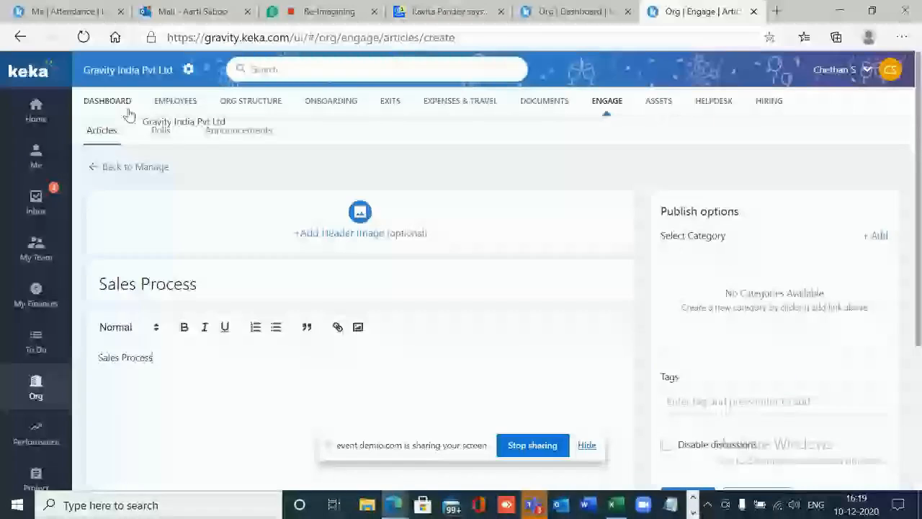
{"action": "left_click", "coordinate": [135, 166]}
- Look through the article categories, the articles home page, the polls list and the announcements list
{"action": "left_click", "coordinate": [179, 177]}
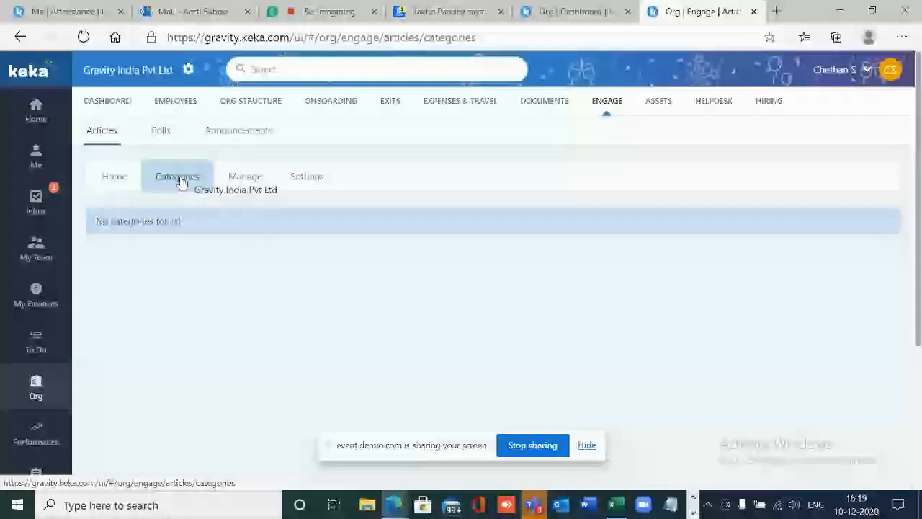
{"action": "left_click", "coordinate": [114, 176]}
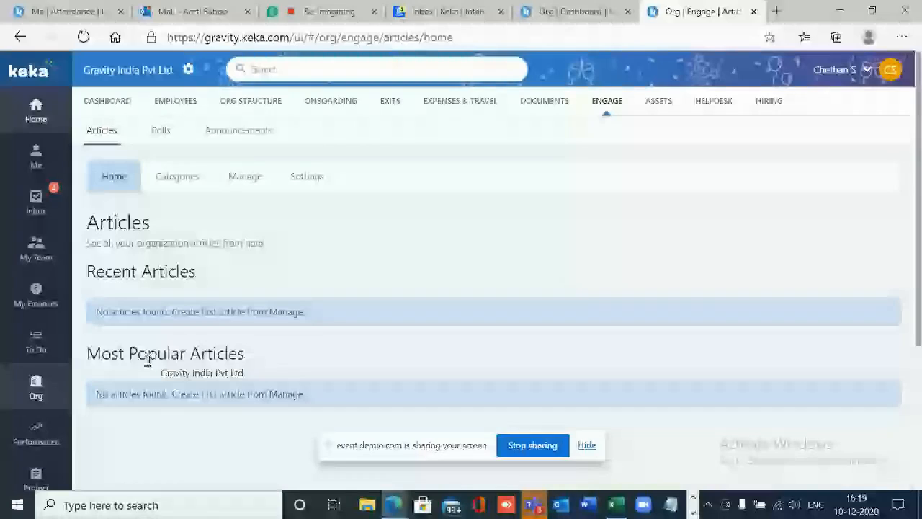
{"action": "left_click", "coordinate": [160, 131]}
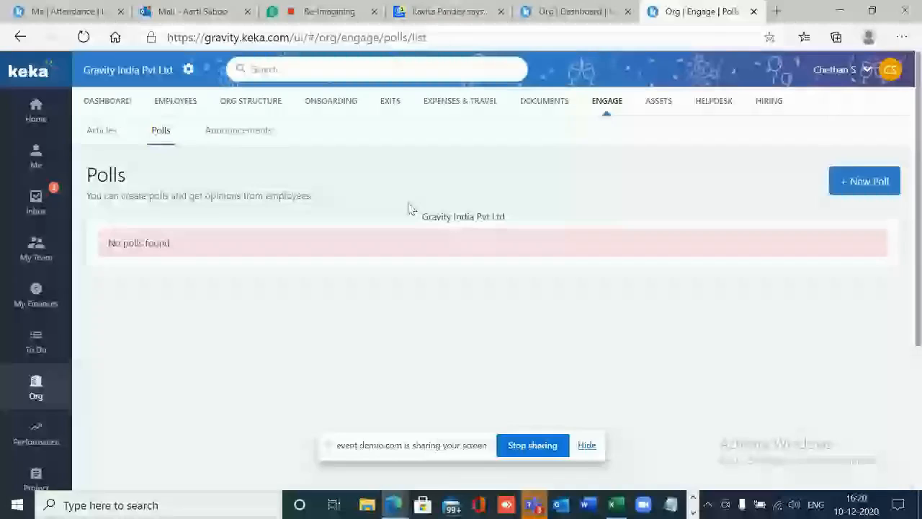
{"action": "left_click", "coordinate": [239, 130]}
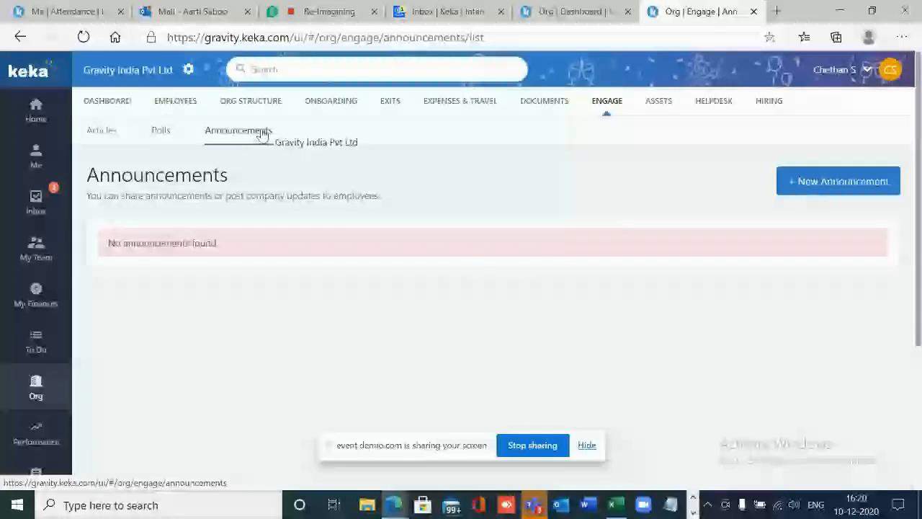
- Start a new poll and title it "New YEAR PARTY"
{"action": "left_click", "coordinate": [160, 132]}
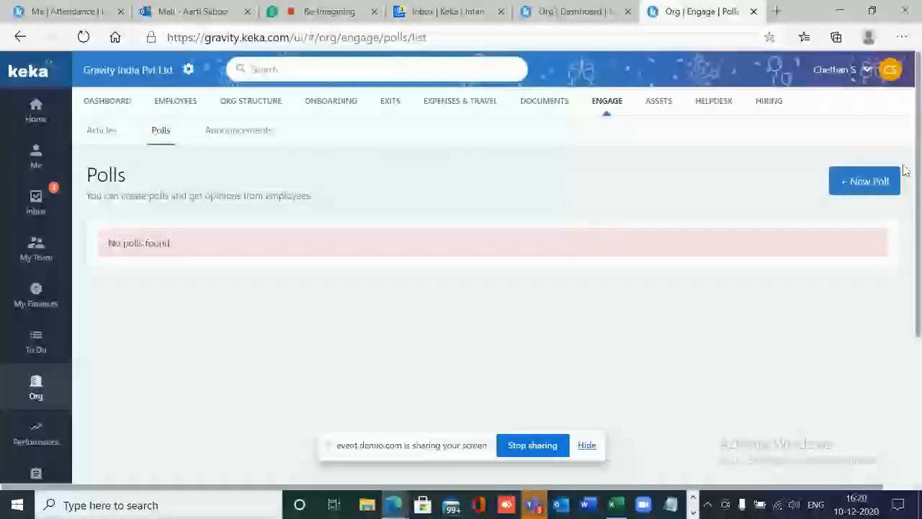
{"action": "left_click", "coordinate": [871, 182]}
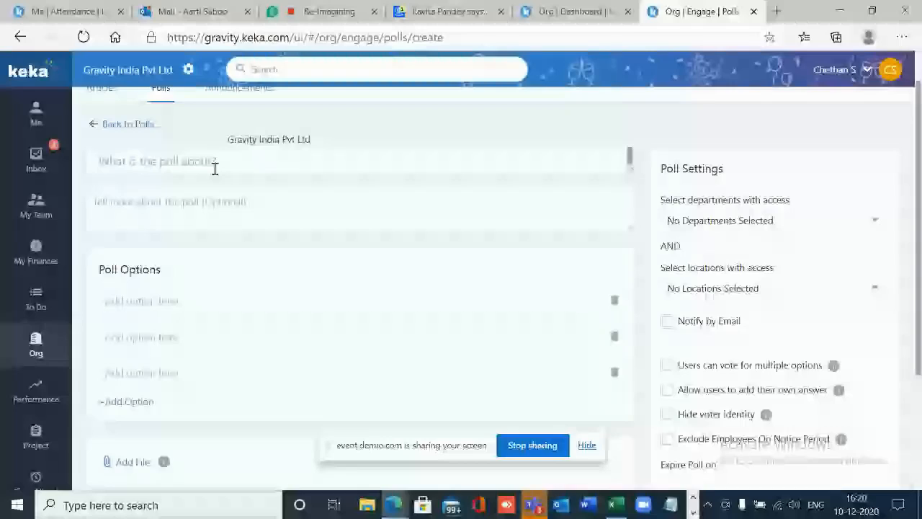
{"action": "type", "text": "New "}
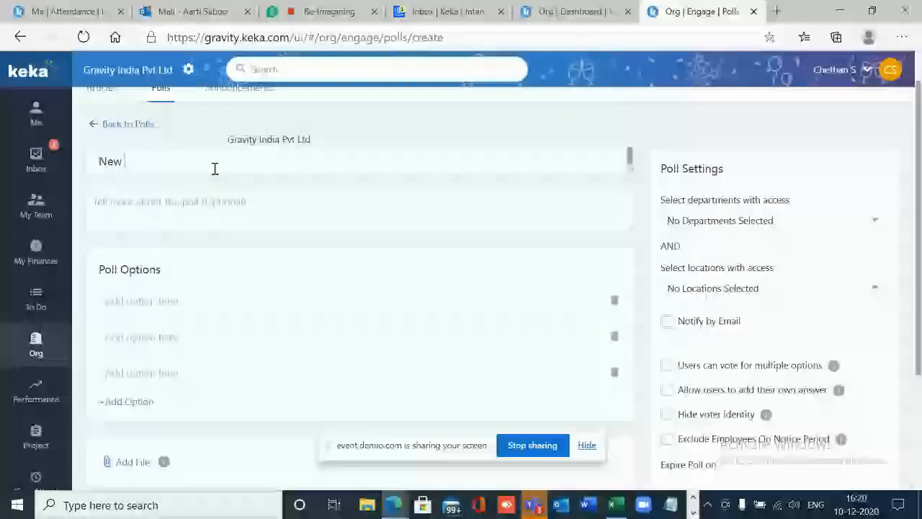
{"action": "type", "text": "Yar PA"}
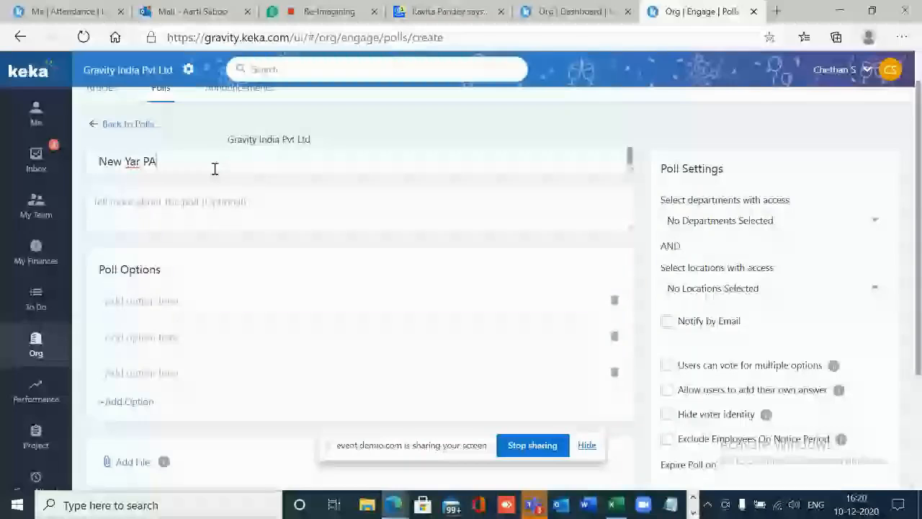
{"action": "type", "text": "RTY"}
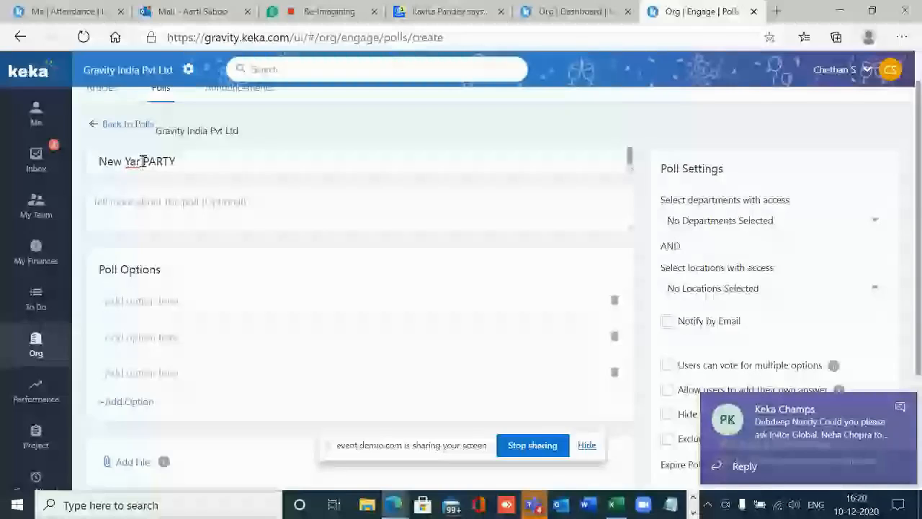
{"action": "left_click", "coordinate": [134, 162]}
{"action": "type", "text": "e"}
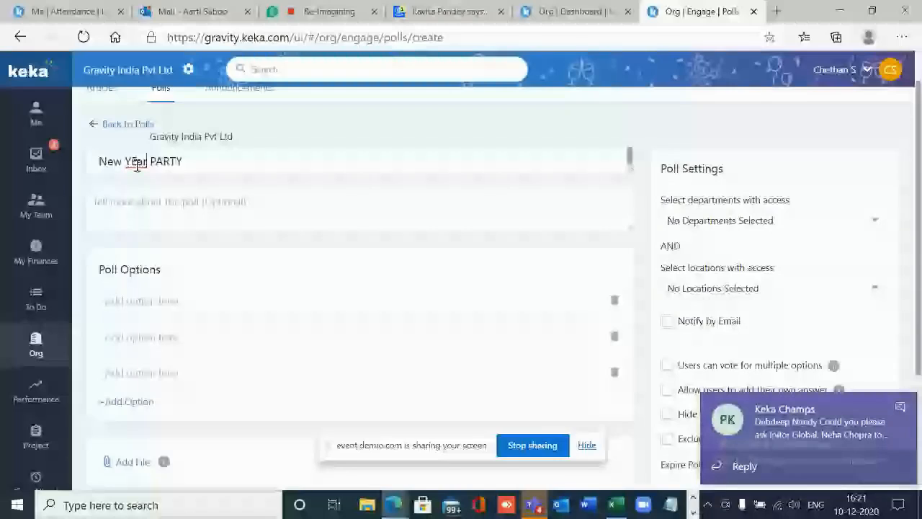
{"action": "key", "text": "BackSpace"}
{"action": "key", "text": "BackSpace"}
{"action": "type", "text": "AR"}
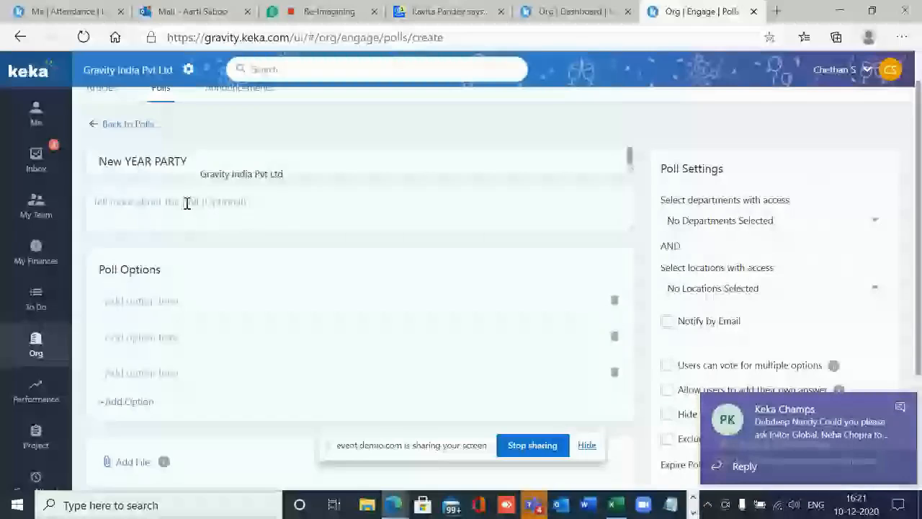
- Fill in the three poll options as Within Office, Outside City and Within City
{"action": "left_click", "coordinate": [185, 202]}
{"action": "scroll", "coordinate": [187, 206], "scroll_direction": "down", "scroll_amount": 1}
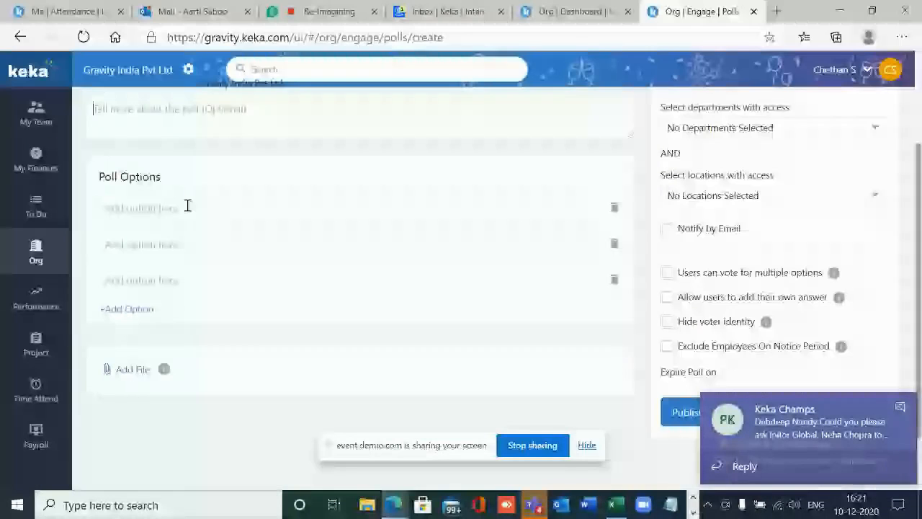
{"action": "left_click", "coordinate": [184, 209]}
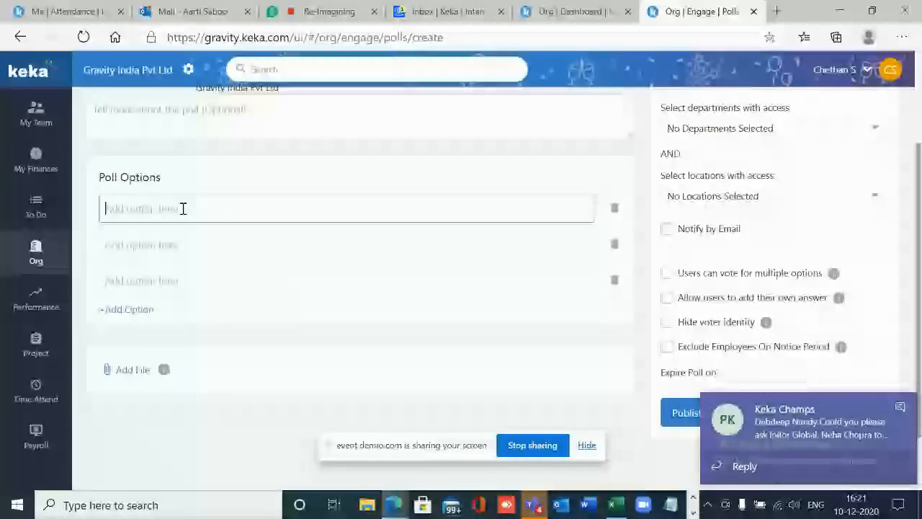
{"action": "type", "text": "Within O"}
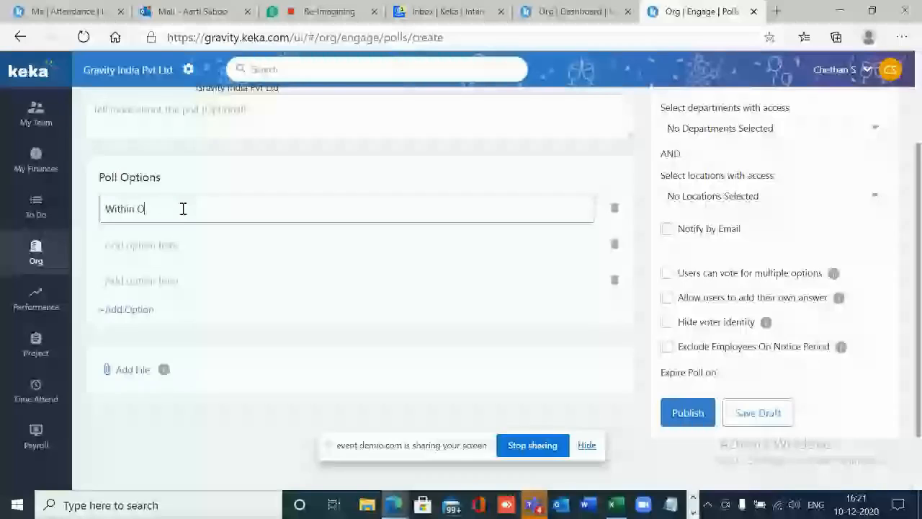
{"action": "type", "text": "ffice"}
{"action": "left_click", "coordinate": [181, 250]}
{"action": "type", "text": "Outside City"}
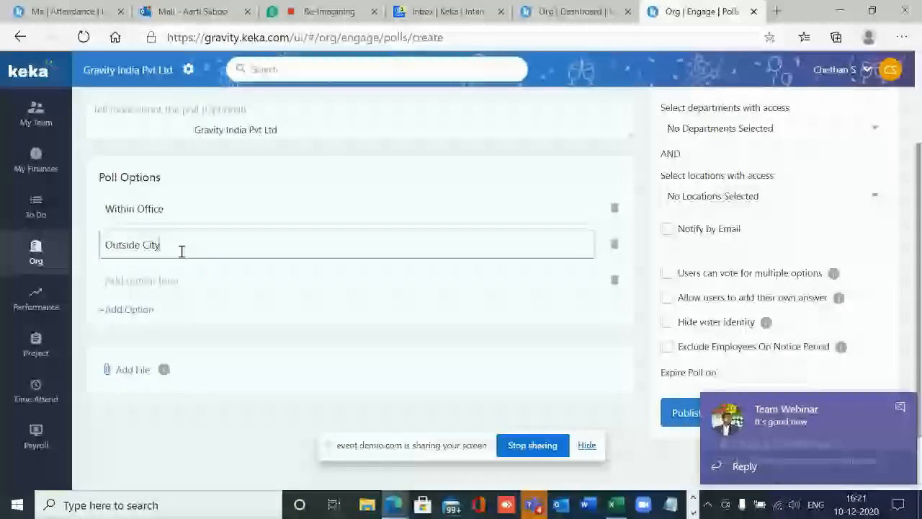
{"action": "left_click", "coordinate": [175, 279]}
{"action": "type", "text": "Within "}
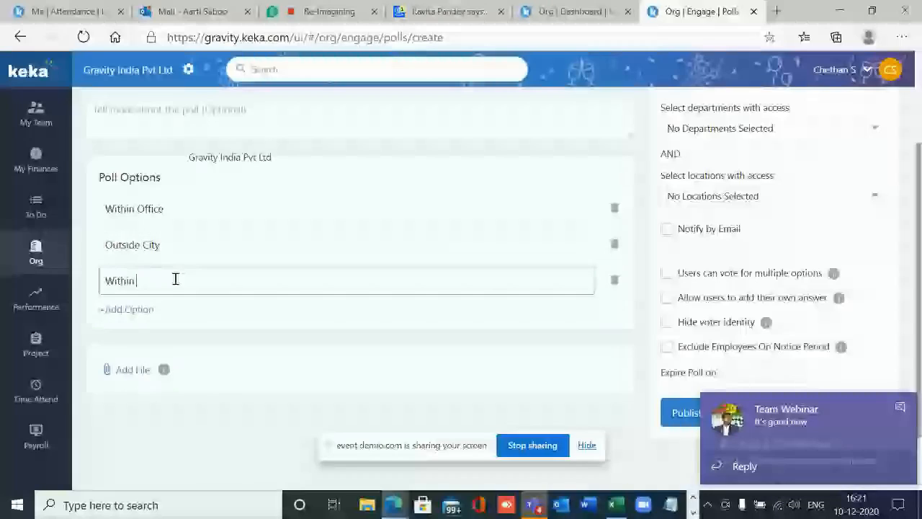
{"action": "type", "text": "City"}
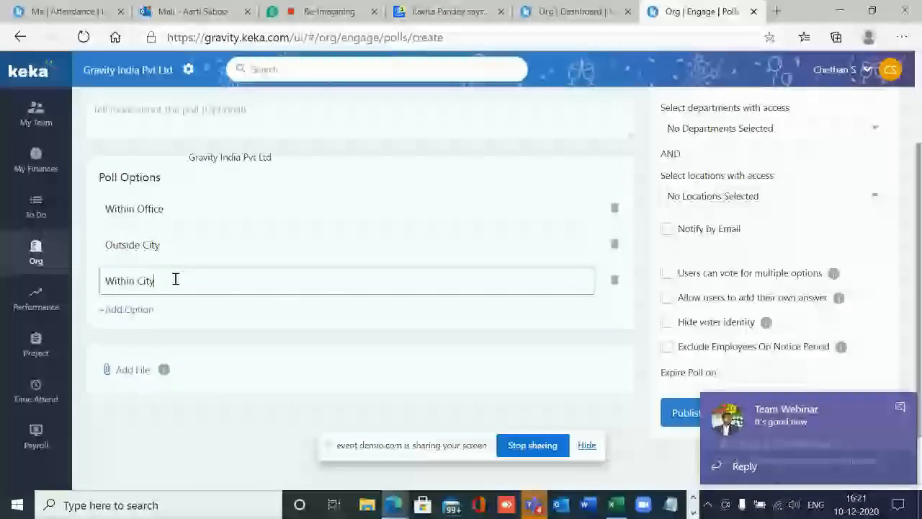
- Give all departments and all locations access to the poll
{"action": "scroll", "coordinate": [144, 274], "scroll_direction": "down", "scroll_amount": 1}
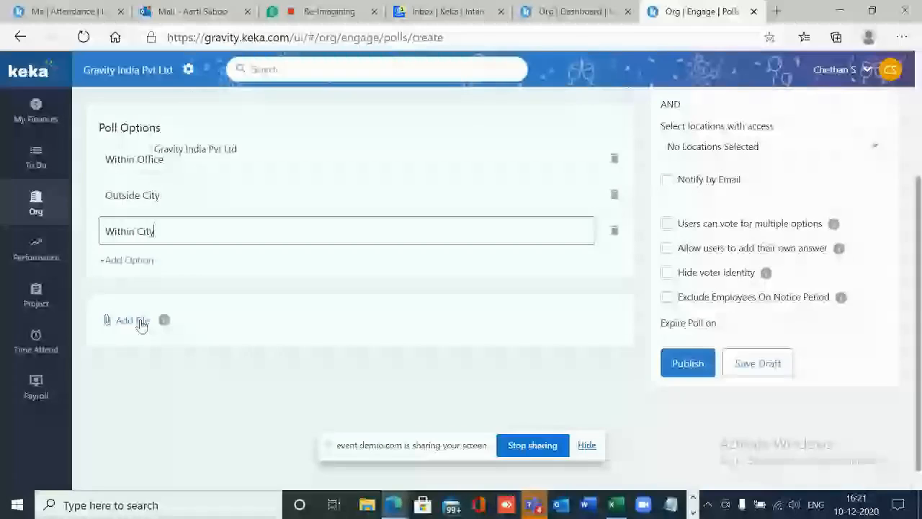
{"action": "scroll", "coordinate": [795, 246], "scroll_direction": "up", "scroll_amount": 3}
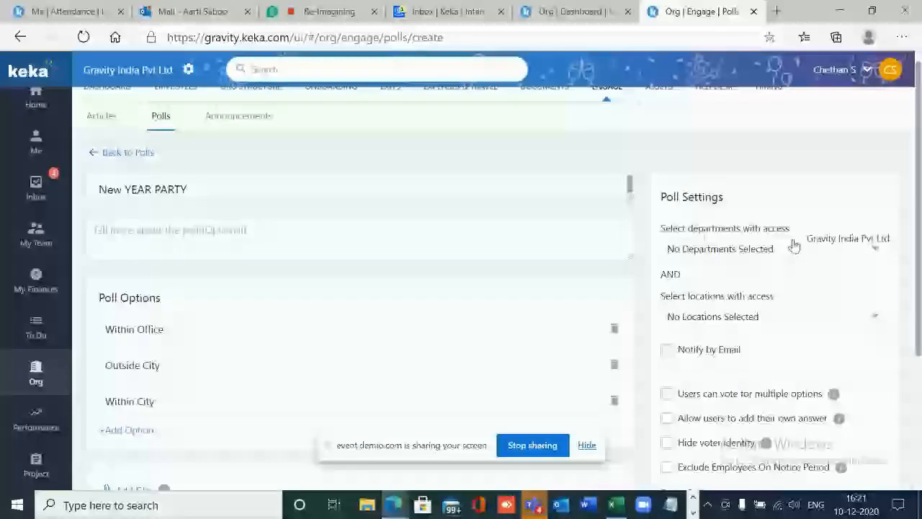
{"action": "scroll", "coordinate": [794, 246], "scroll_direction": "down", "scroll_amount": 1}
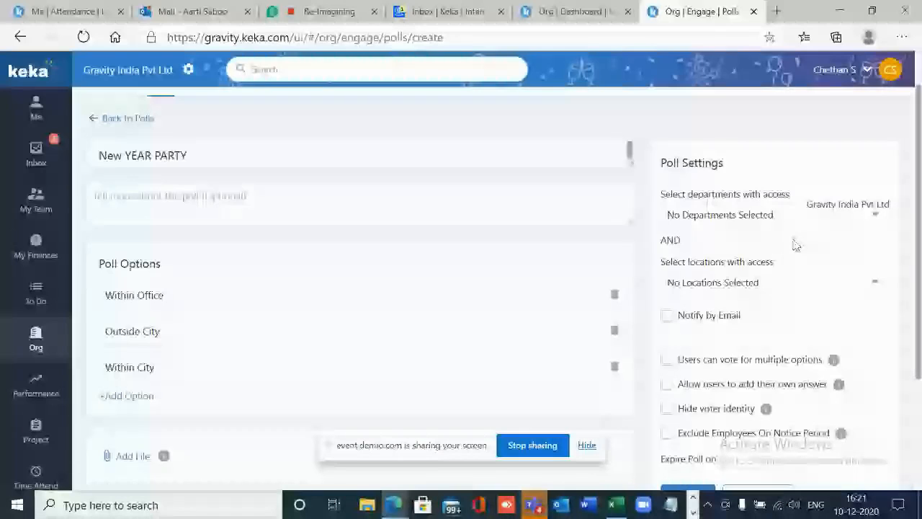
{"action": "left_click", "coordinate": [864, 219]}
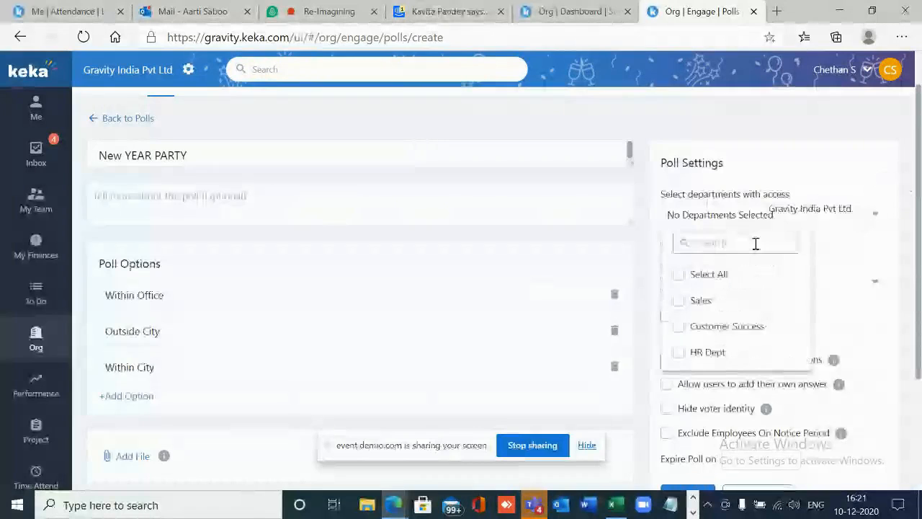
{"action": "scroll", "coordinate": [755, 242], "scroll_direction": "down", "scroll_amount": 3}
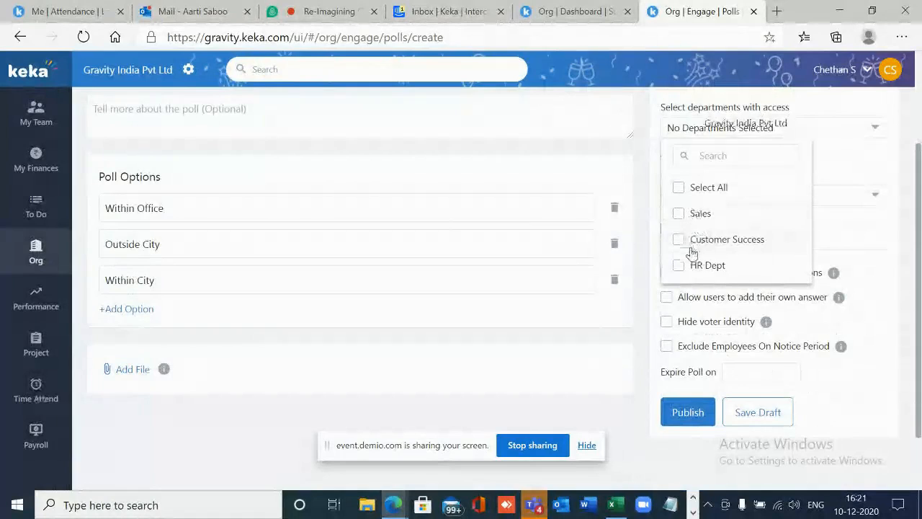
{"action": "left_click", "coordinate": [678, 188]}
{"action": "left_click", "coordinate": [898, 165]}
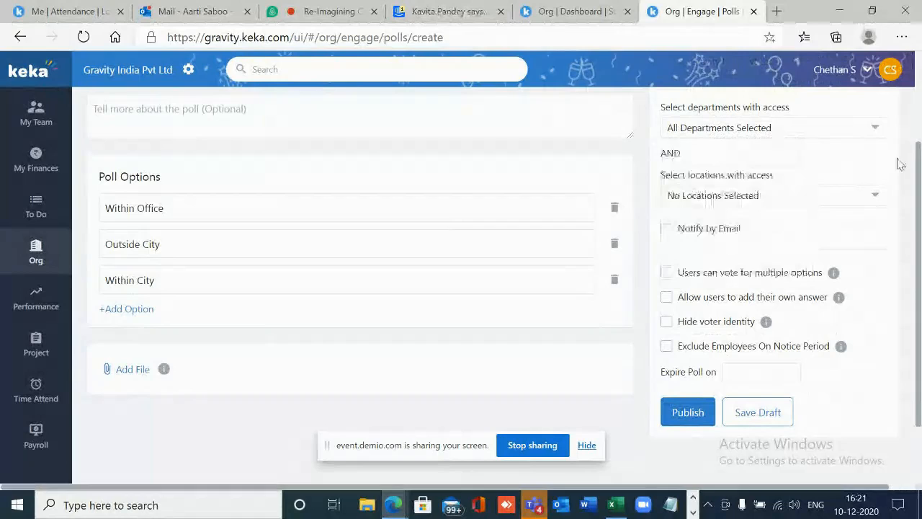
{"action": "left_click", "coordinate": [787, 200]}
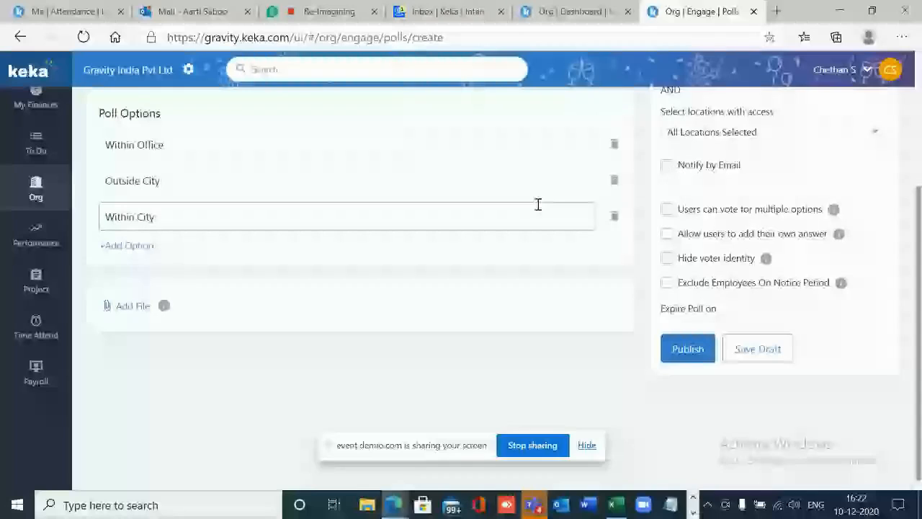
- Allow poll users to vote for multiple options and to add their own answer
{"action": "scroll", "coordinate": [589, 168], "scroll_direction": "down", "scroll_amount": 1}
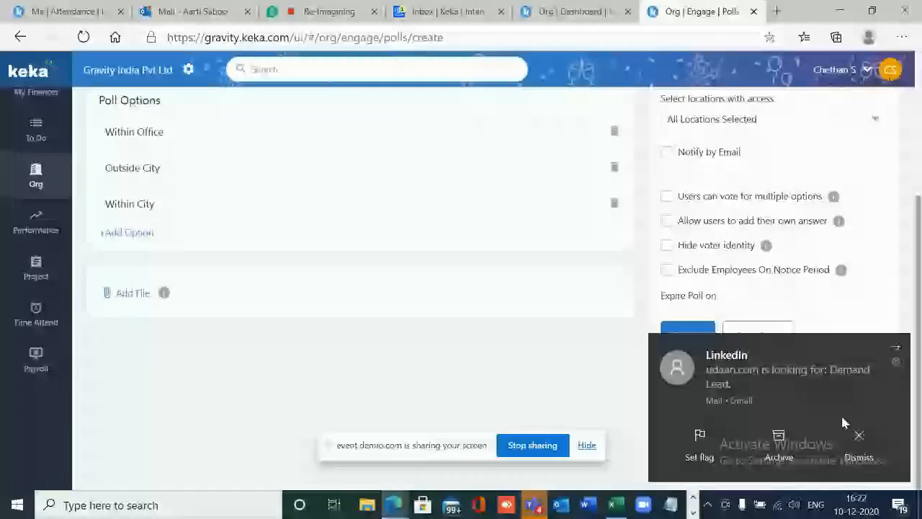
{"action": "left_click", "coordinate": [668, 199]}
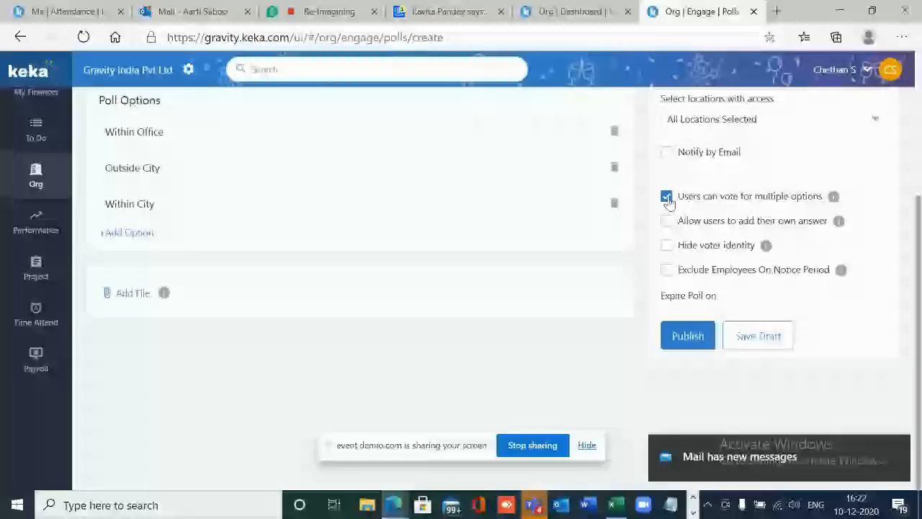
{"action": "left_click", "coordinate": [667, 222]}
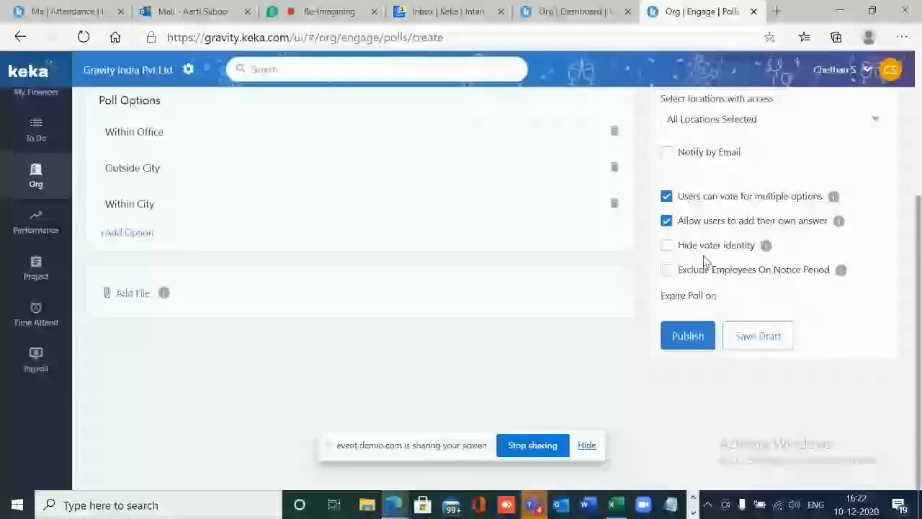
- Disable voting for multiple options and user-added answers, and set the poll to expire on 12/20/2020
{"action": "left_click", "coordinate": [666, 220]}
{"action": "left_click", "coordinate": [667, 196]}
{"action": "left_click", "coordinate": [727, 293]}
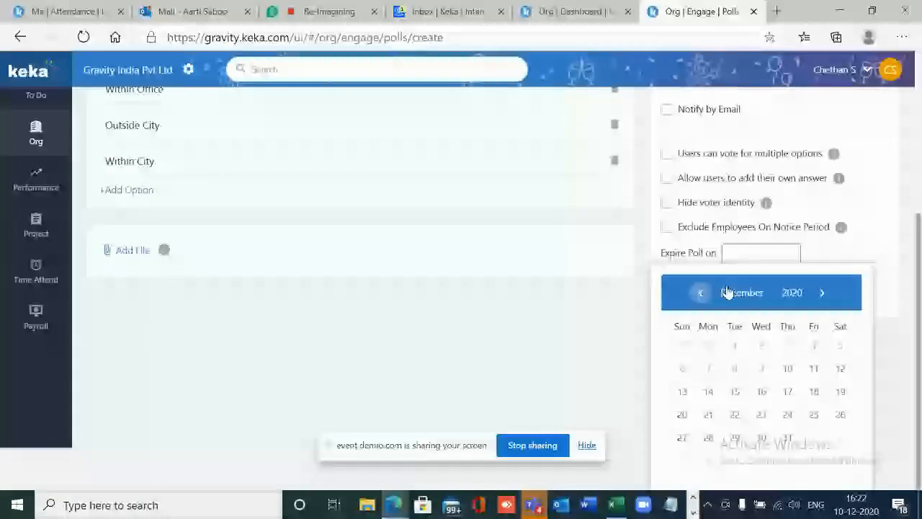
{"action": "left_click", "coordinate": [682, 414]}
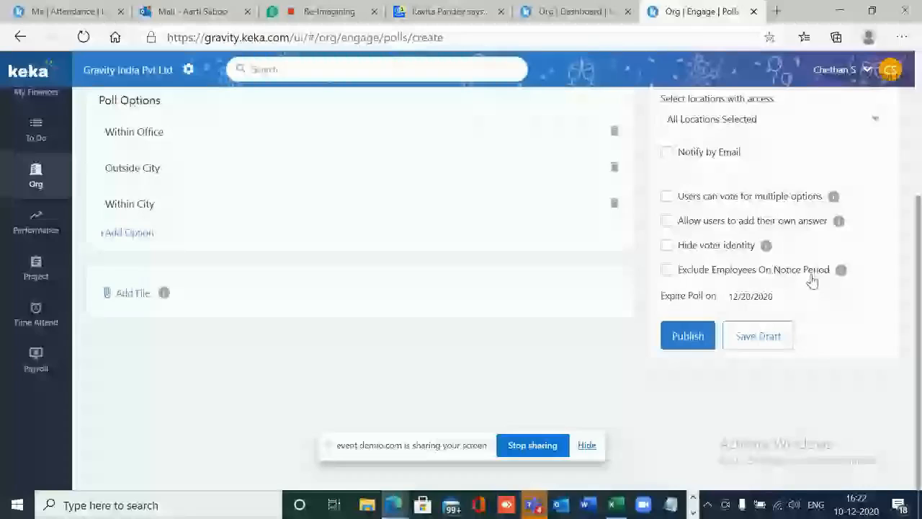
- Publish the poll and cast a vote for Within City
{"action": "left_click", "coordinate": [686, 341]}
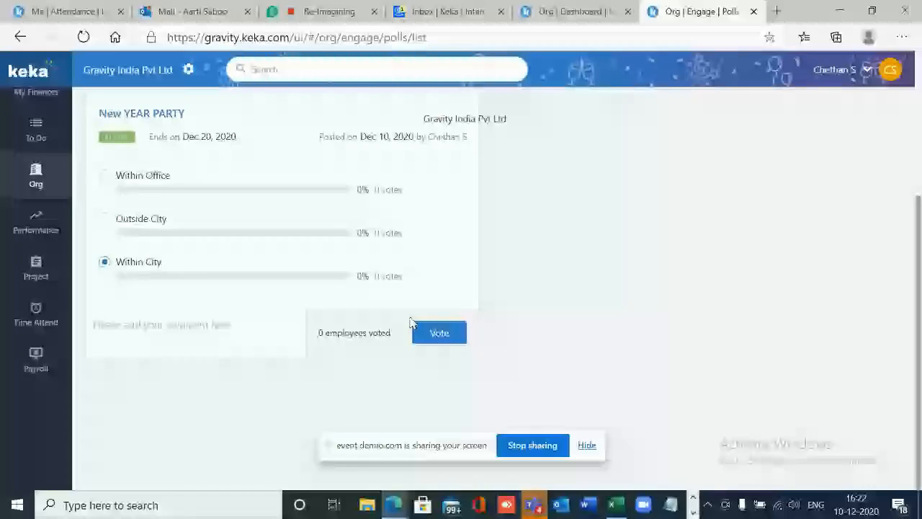
{"action": "left_click", "coordinate": [447, 337]}
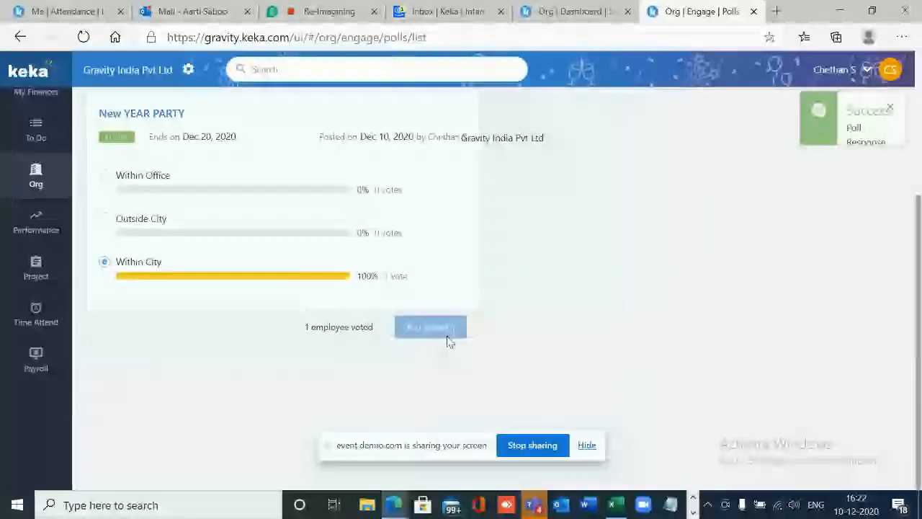
- Start a new announcement and title it "COVID WFH EXTENDED"
{"action": "scroll", "coordinate": [447, 341], "scroll_direction": "up", "scroll_amount": 3}
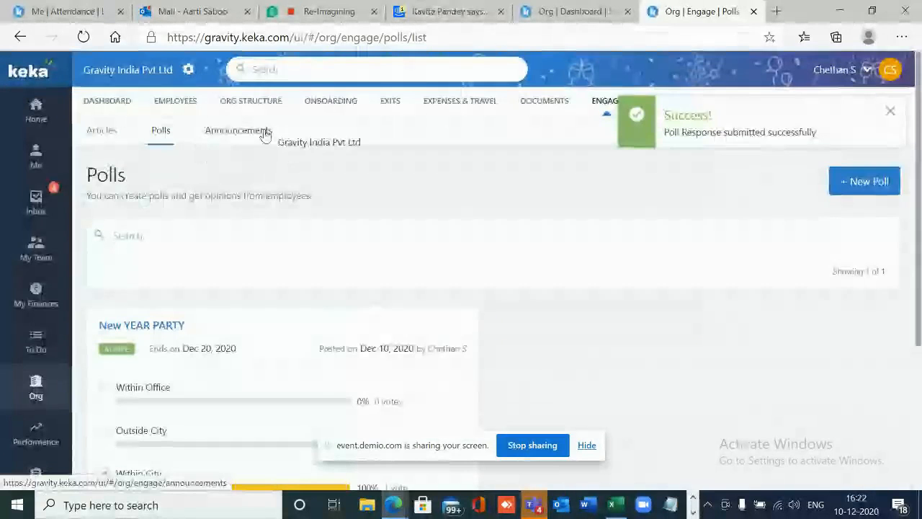
{"action": "left_click", "coordinate": [263, 138]}
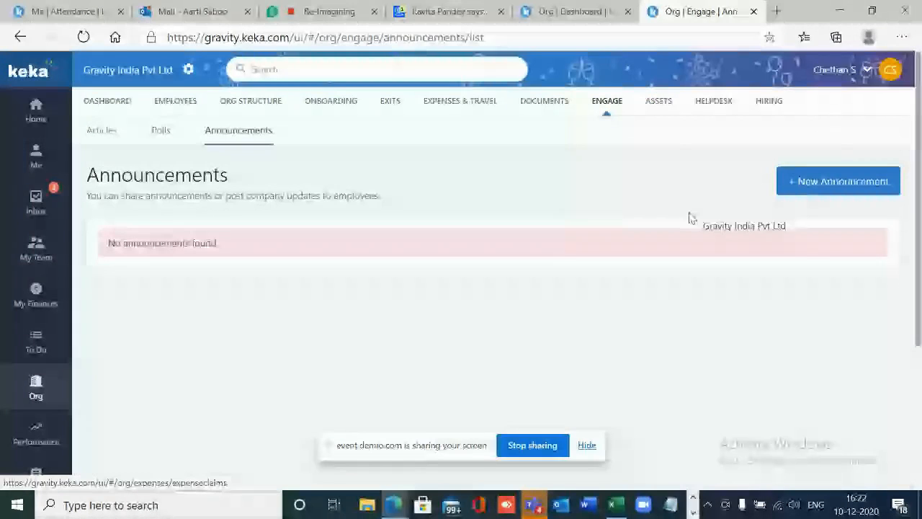
{"action": "scroll", "coordinate": [844, 158], "scroll_direction": "down", "scroll_amount": 1}
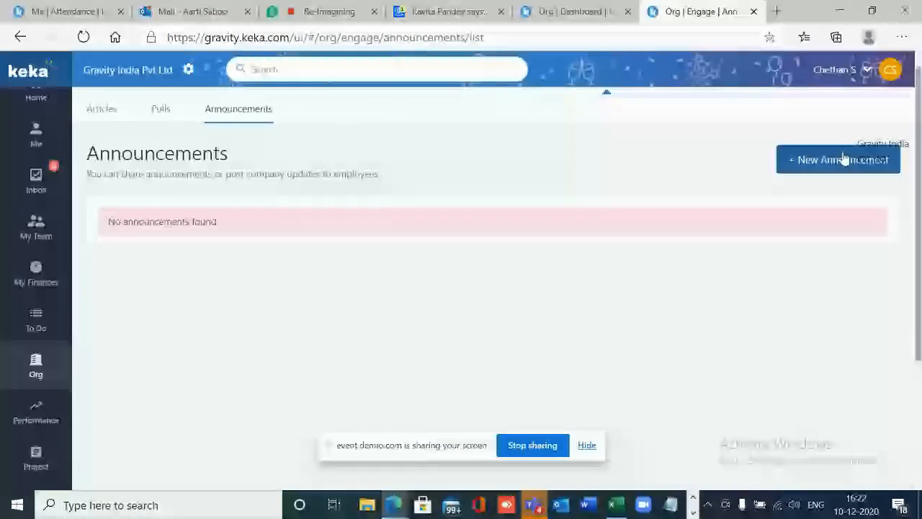
{"action": "left_click", "coordinate": [844, 159]}
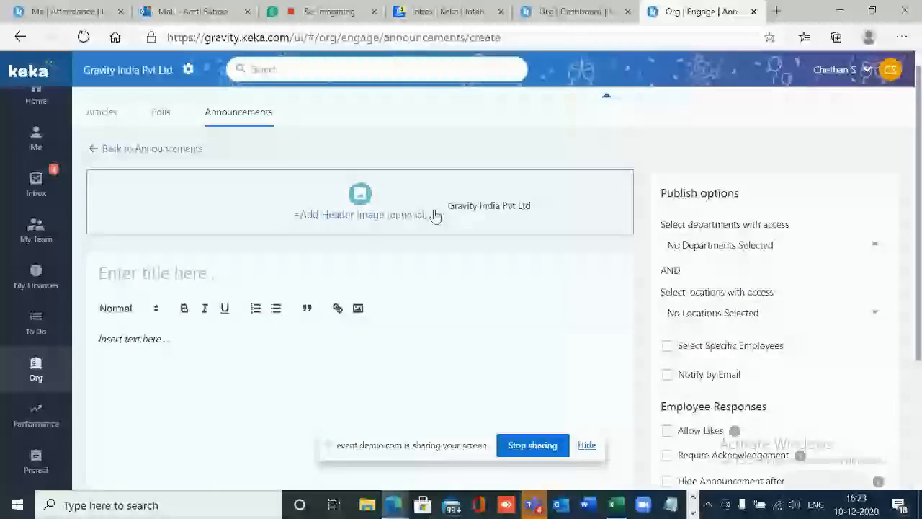
{"action": "left_click", "coordinate": [220, 281]}
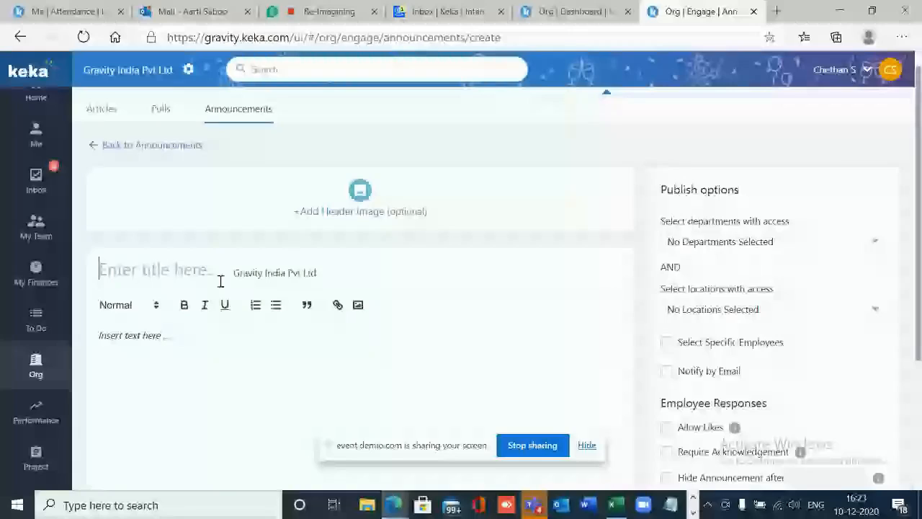
{"action": "type", "text": "COVID WFH E"}
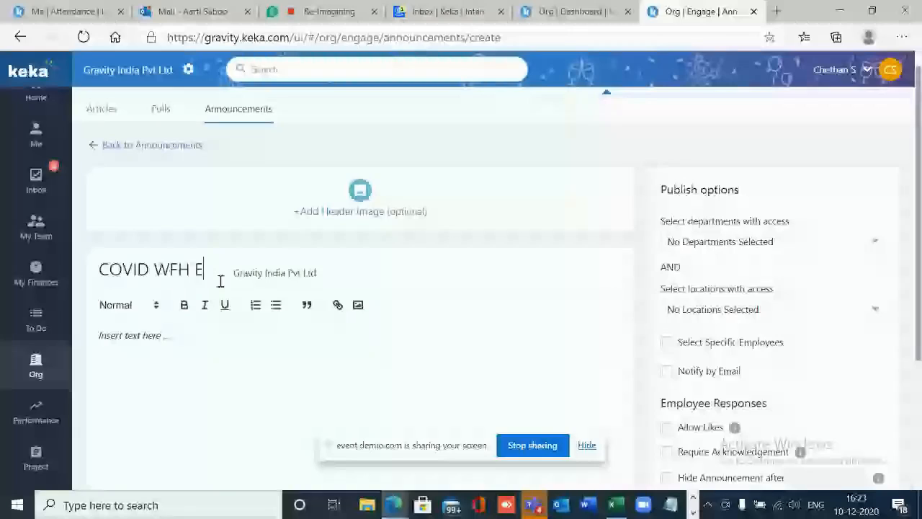
{"action": "type", "text": "XTENDED"}
- Enter "Extended WFH TILL MARCH 31ST 2020" as the announcement's body text
{"action": "scroll", "coordinate": [209, 259], "scroll_direction": "down", "scroll_amount": 2}
{"action": "left_click", "coordinate": [206, 243]}
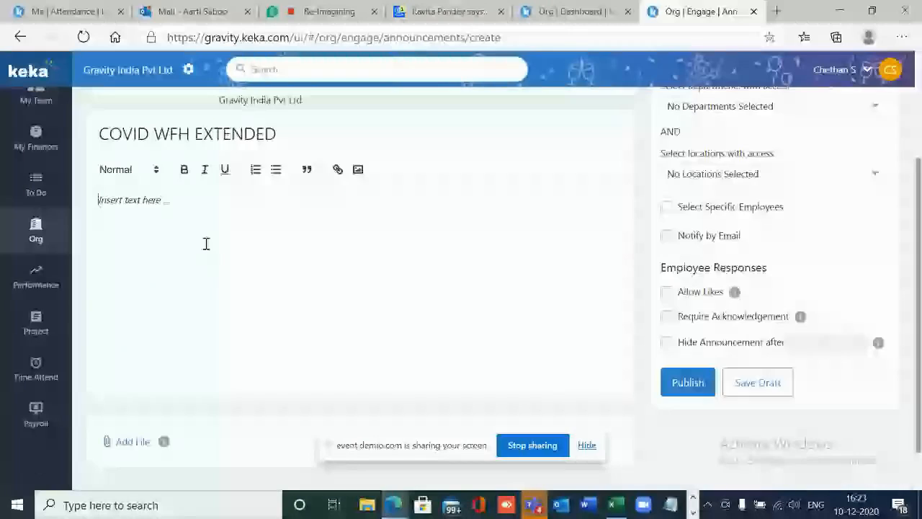
{"action": "type", "text": "Extended"}
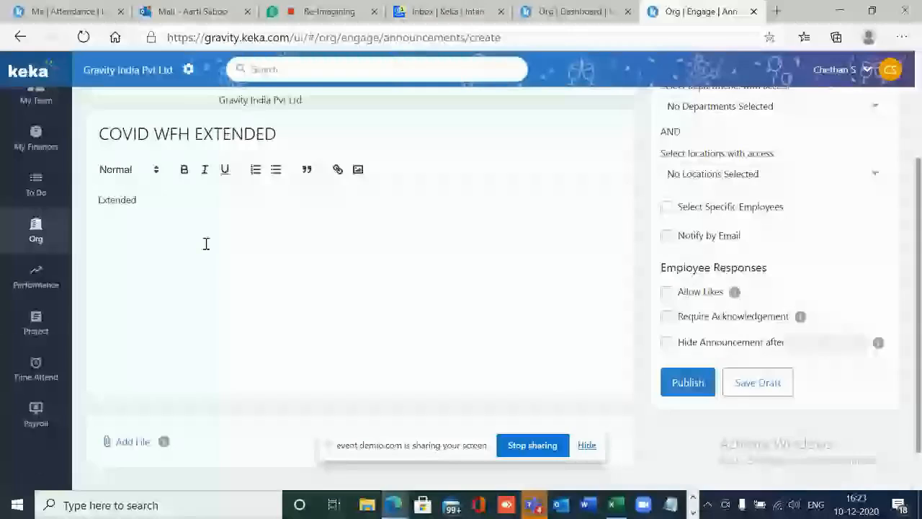
{"action": "type", "text": " WFH"}
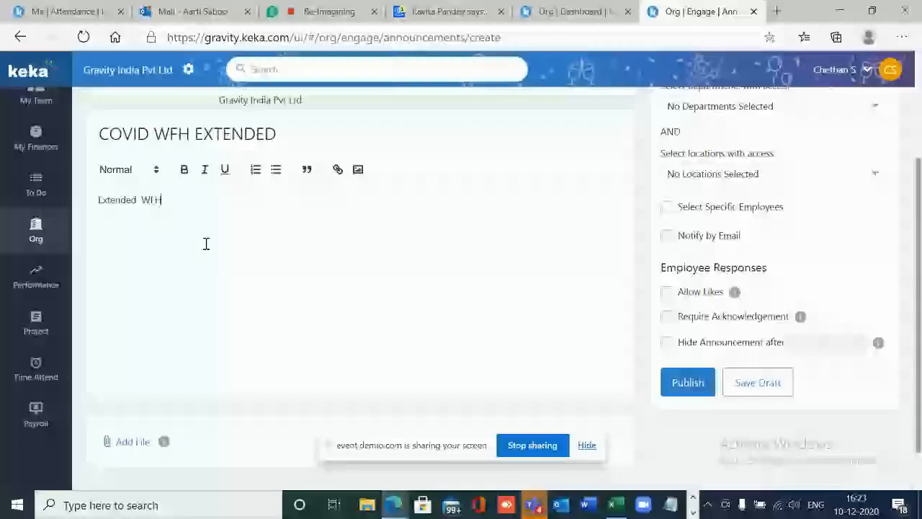
{"action": "type", "text": " TILL MARCH 31ST 2020"}
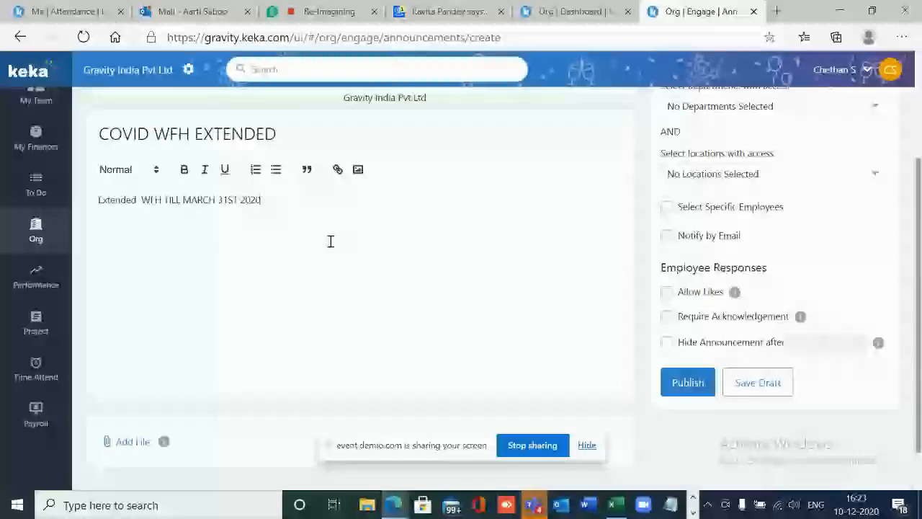
- Format the announcement's body line as bold and Heading 2
{"action": "triple_click", "coordinate": [275, 196]}
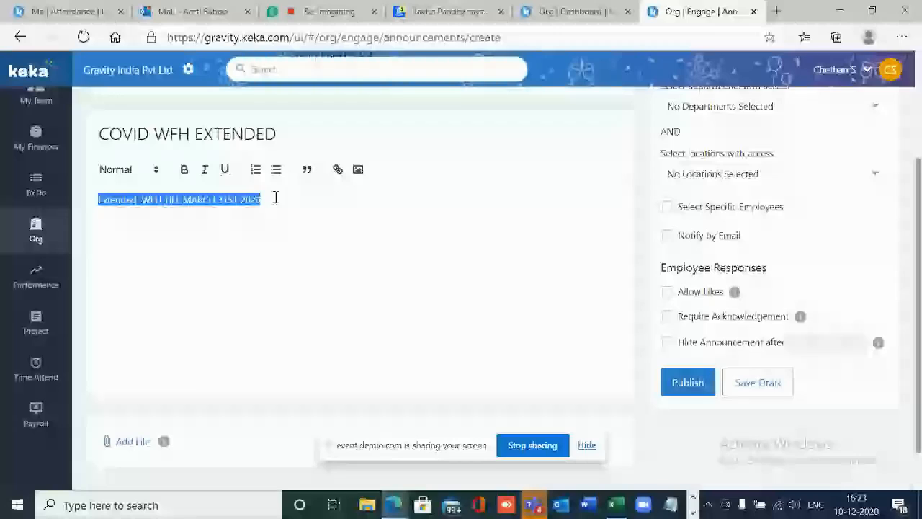
{"action": "left_click", "coordinate": [275, 197]}
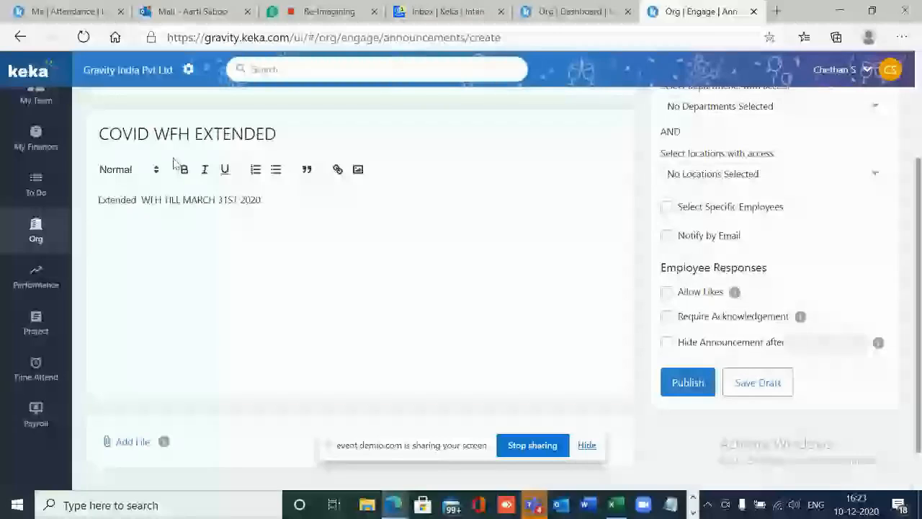
{"action": "left_click_drag", "start_coordinate": [262, 203], "coordinate": [99, 200]}
{"action": "left_click", "coordinate": [184, 170]}
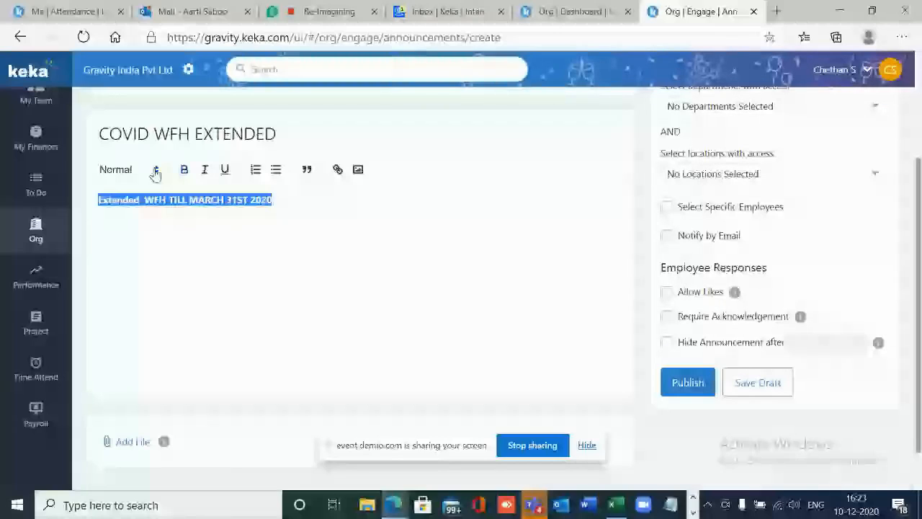
{"action": "left_click", "coordinate": [156, 173]}
{"action": "left_click", "coordinate": [131, 221]}
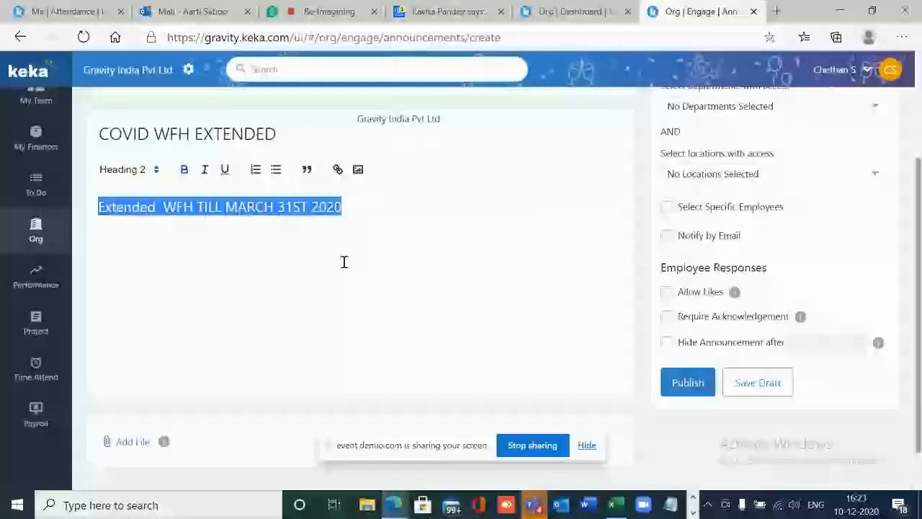
{"action": "left_click", "coordinate": [345, 262]}
- Try to give all departments and all locations access to the announcement
{"action": "scroll", "coordinate": [710, 259], "scroll_direction": "up", "scroll_amount": 3}
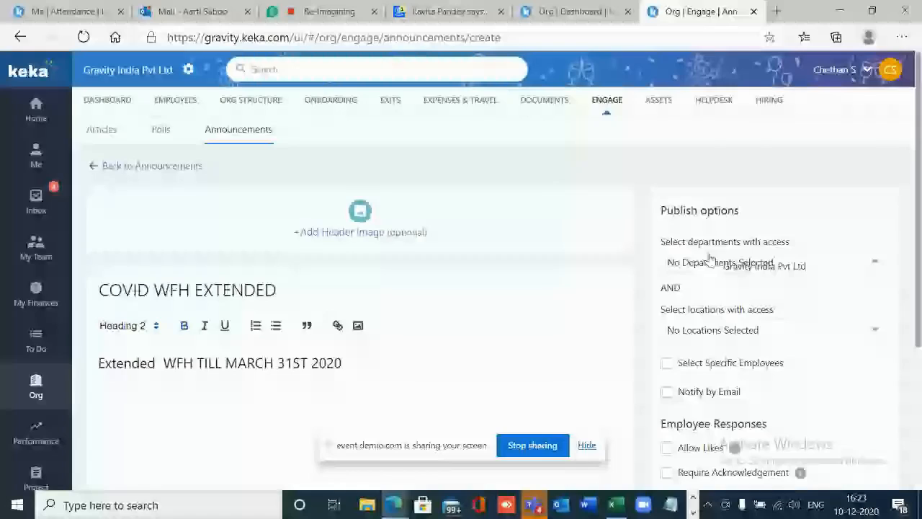
{"action": "scroll", "coordinate": [710, 259], "scroll_direction": "down", "scroll_amount": 2}
{"action": "left_click", "coordinate": [755, 153]}
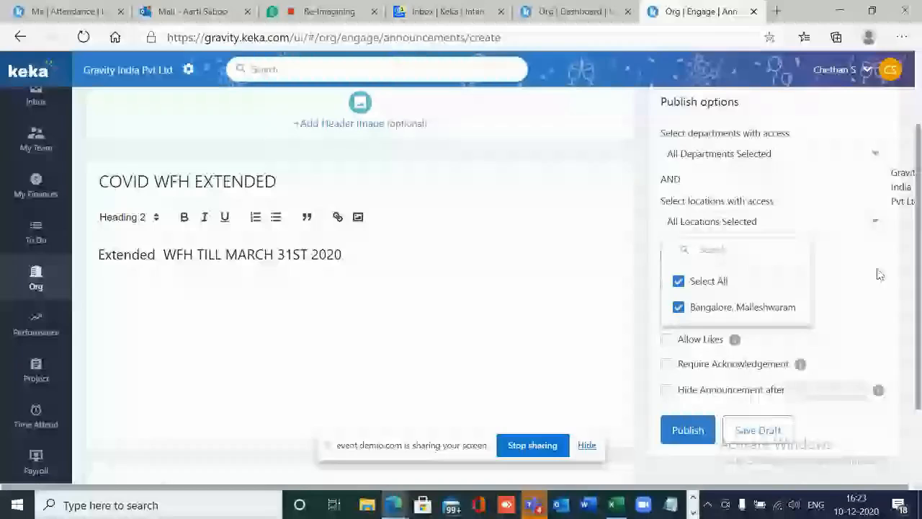
- Allow likes, require acknowledgement and hide the announcement after 12/31/2020, then try to publish it
{"action": "scroll", "coordinate": [878, 274], "scroll_direction": "down", "scroll_amount": 2}
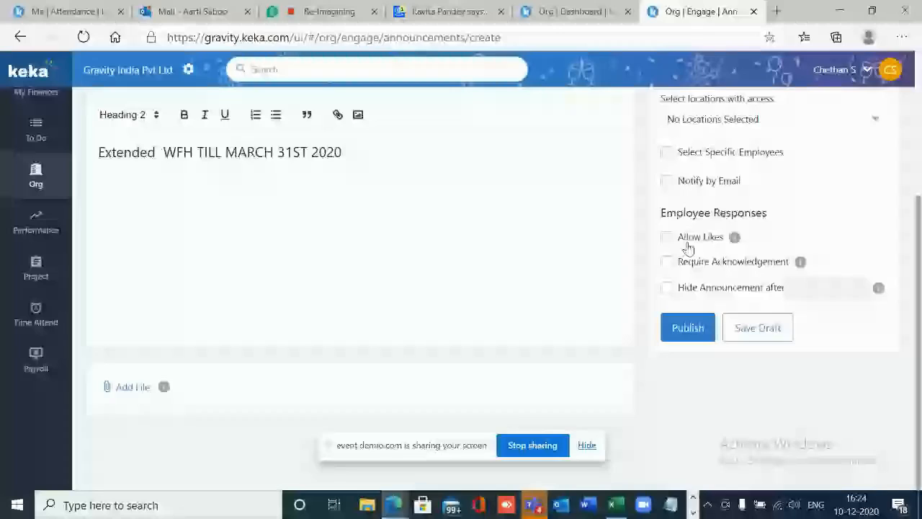
{"action": "left_click", "coordinate": [666, 239]}
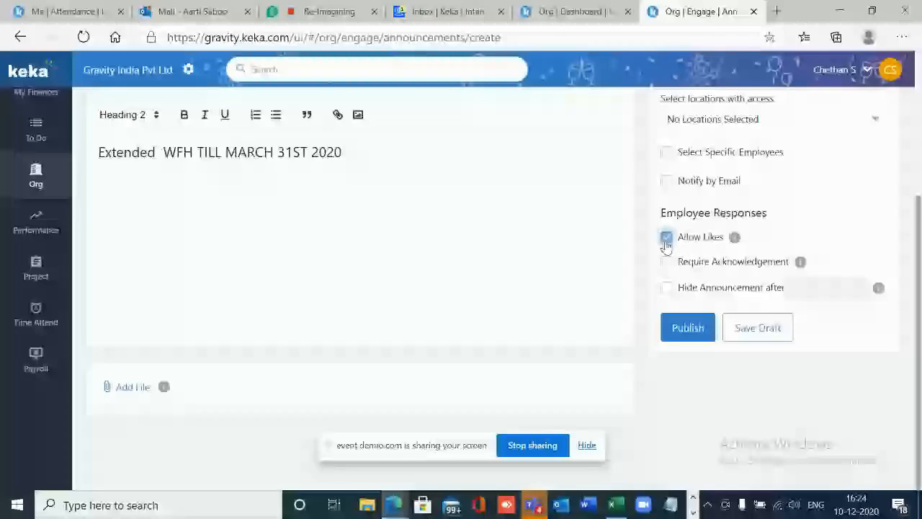
{"action": "left_click", "coordinate": [667, 264]}
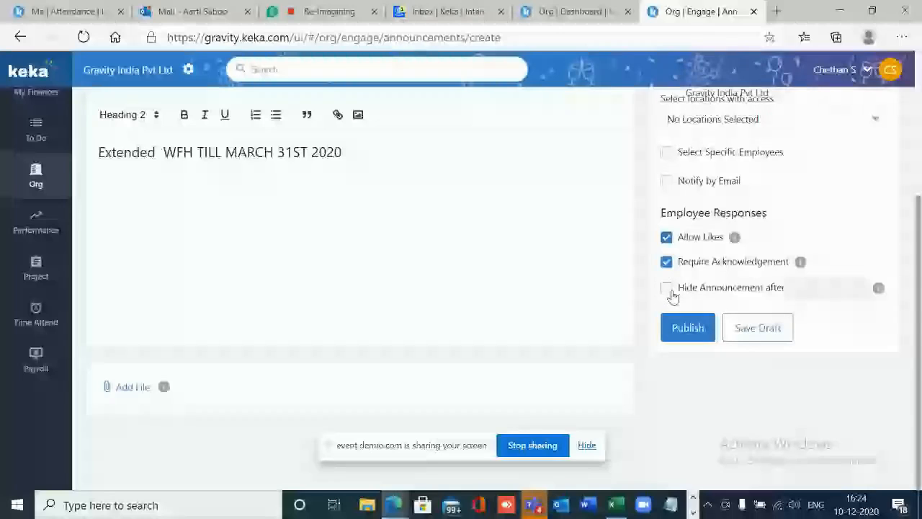
{"action": "left_click", "coordinate": [667, 290]}
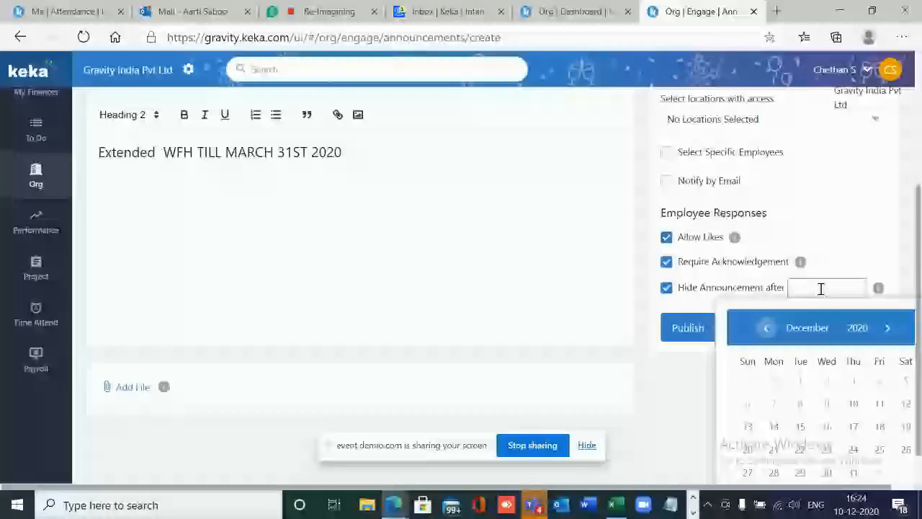
{"action": "scroll", "coordinate": [765, 438], "scroll_direction": "down", "scroll_amount": 1}
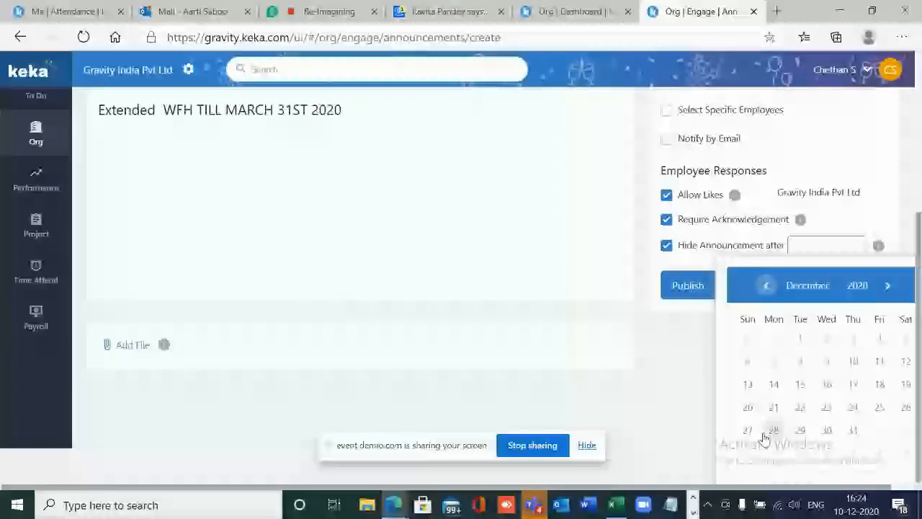
{"action": "left_click", "coordinate": [853, 430]}
{"action": "left_click", "coordinate": [688, 285]}
- Select all departments and all locations for access to the announcement and publish it
{"action": "scroll", "coordinate": [718, 244], "scroll_direction": "up", "scroll_amount": 3}
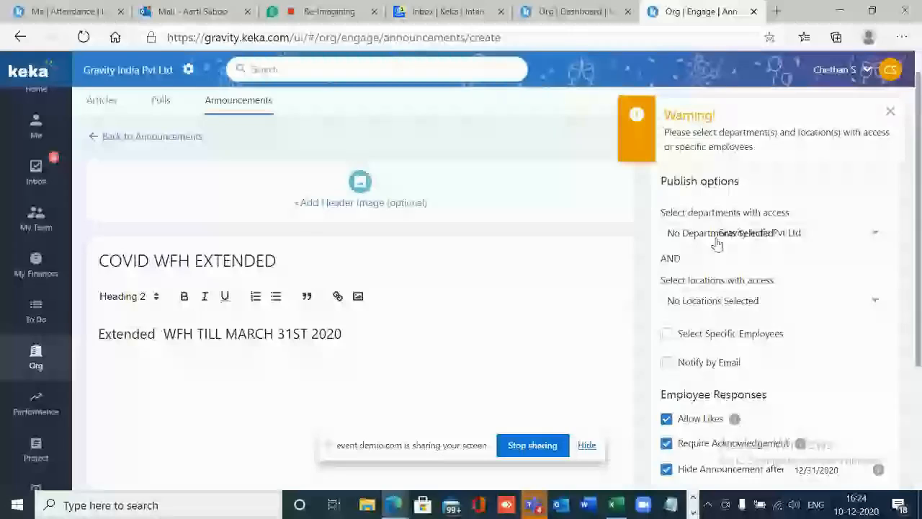
{"action": "left_click", "coordinate": [713, 242]}
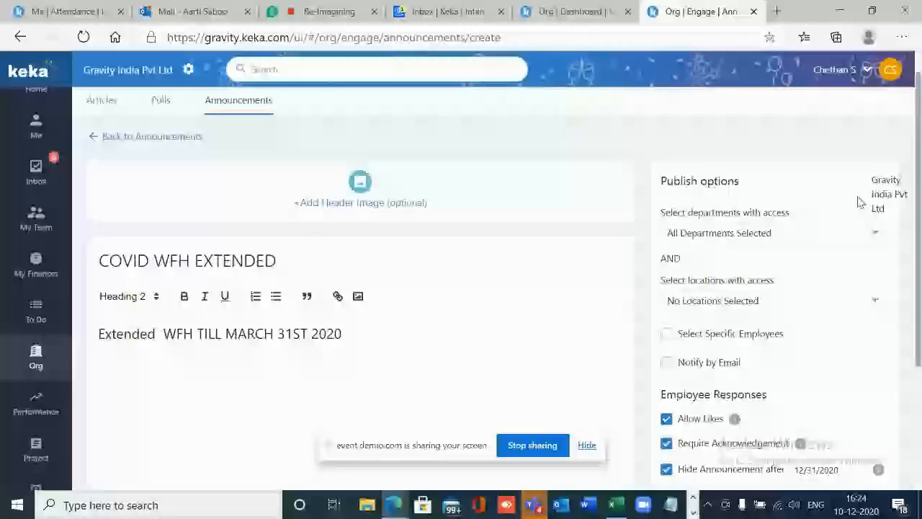
{"action": "left_click", "coordinate": [687, 300]}
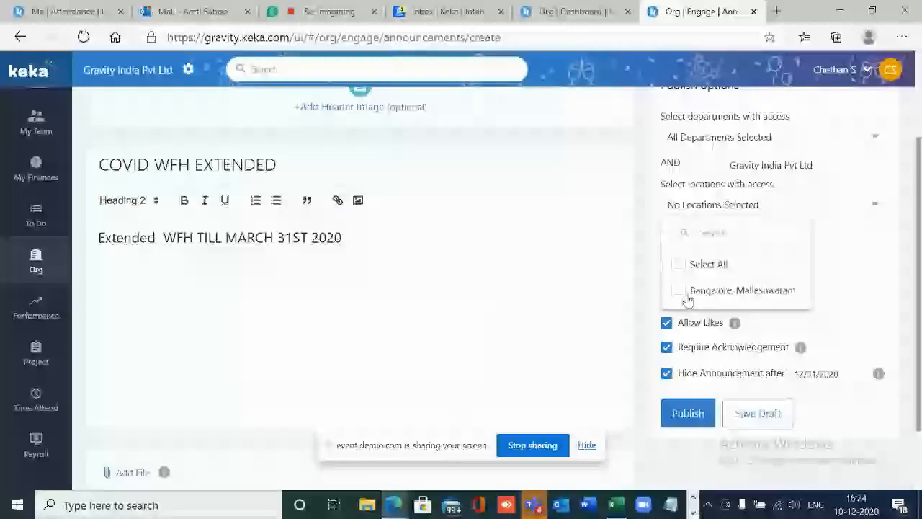
{"action": "left_click", "coordinate": [684, 292]}
{"action": "scroll", "coordinate": [711, 303], "scroll_direction": "down", "scroll_amount": 1}
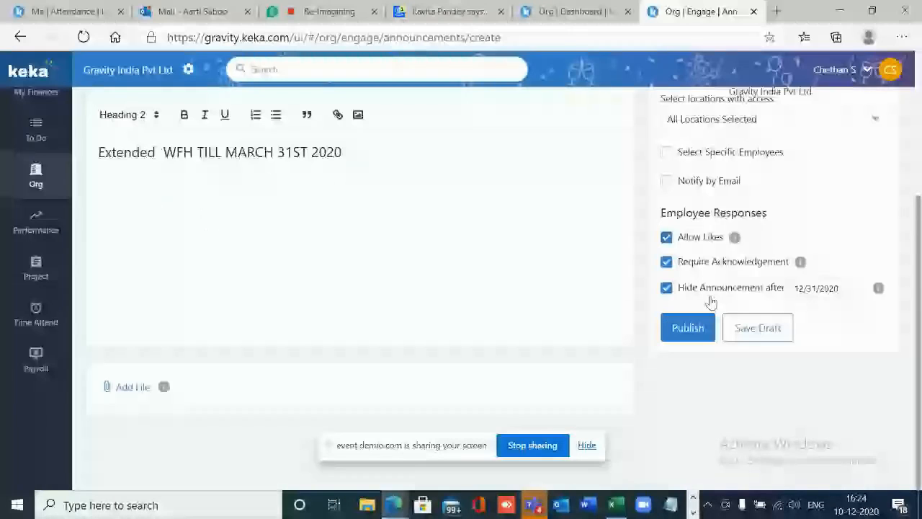
{"action": "left_click", "coordinate": [688, 328]}
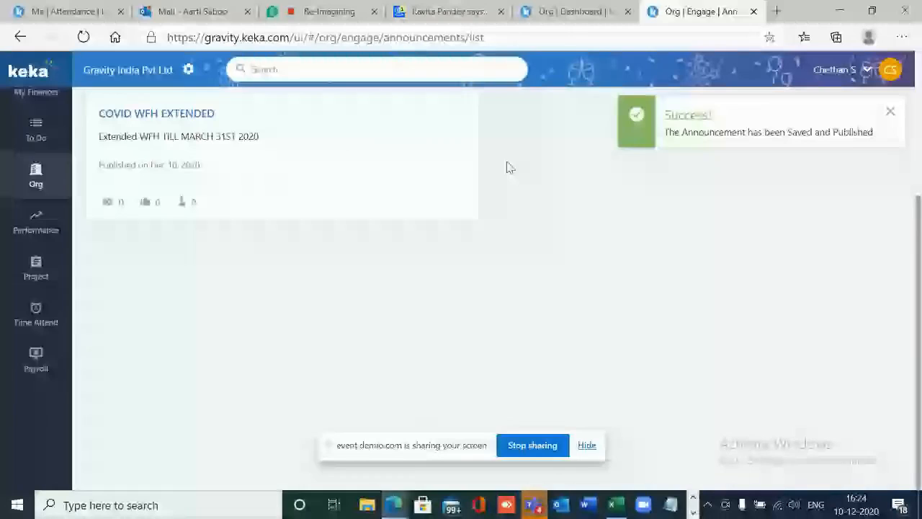
- Look through the organization's letter templates and open the organization documents
{"action": "scroll", "coordinate": [555, 147], "scroll_direction": "up", "scroll_amount": 3}
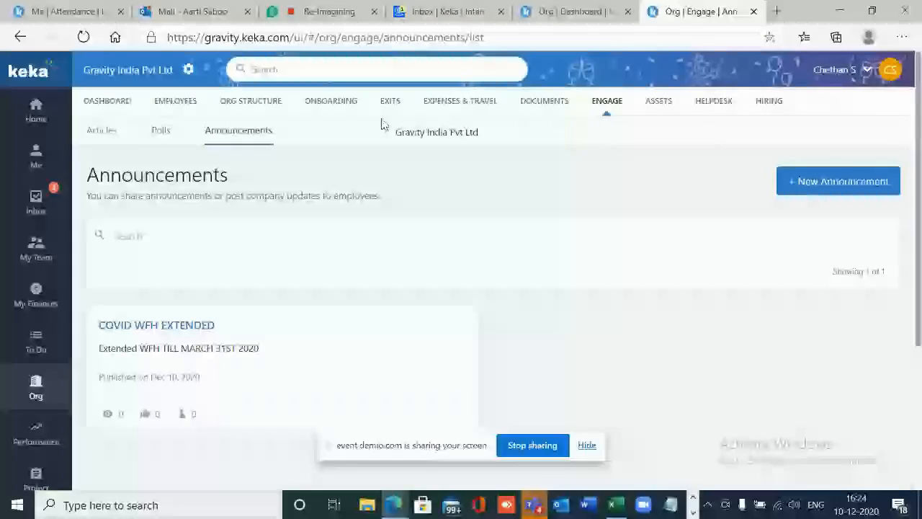
{"action": "left_click", "coordinate": [551, 103]}
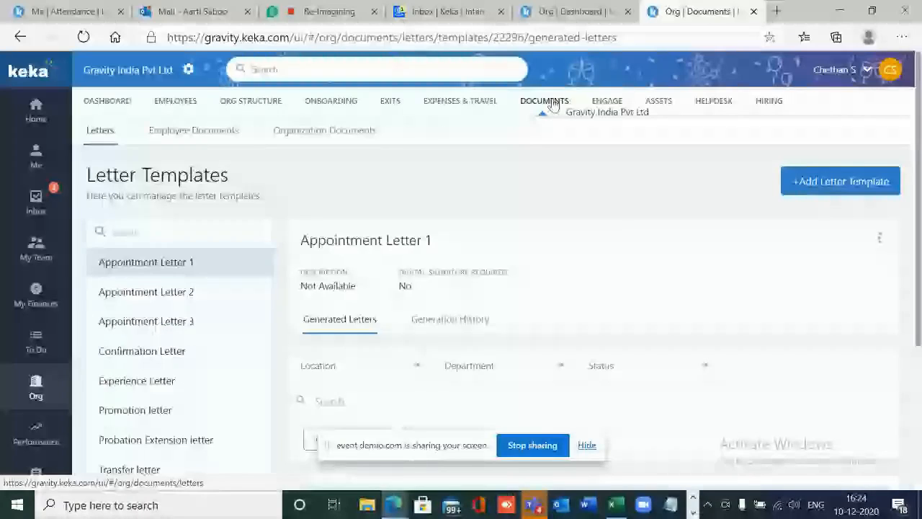
{"action": "scroll", "coordinate": [523, 137], "scroll_direction": "down", "scroll_amount": 1}
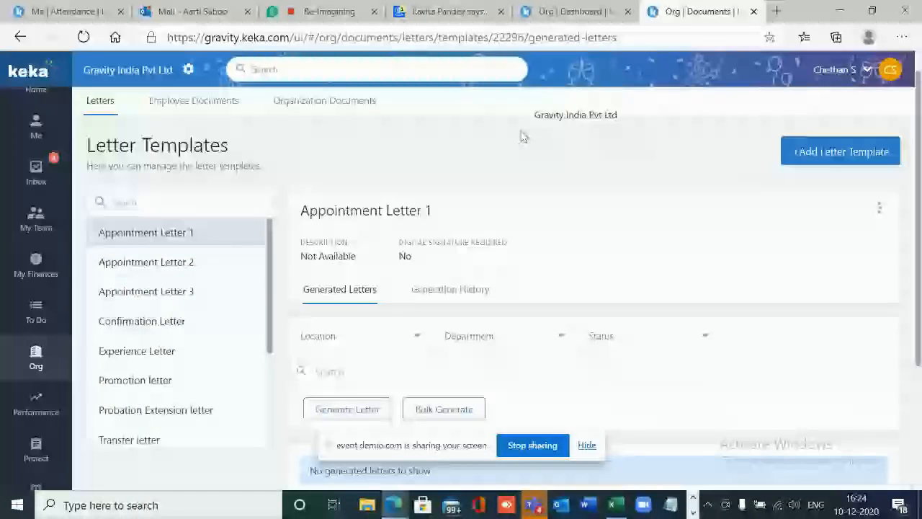
{"action": "scroll", "coordinate": [482, 221], "scroll_direction": "up", "scroll_amount": 1}
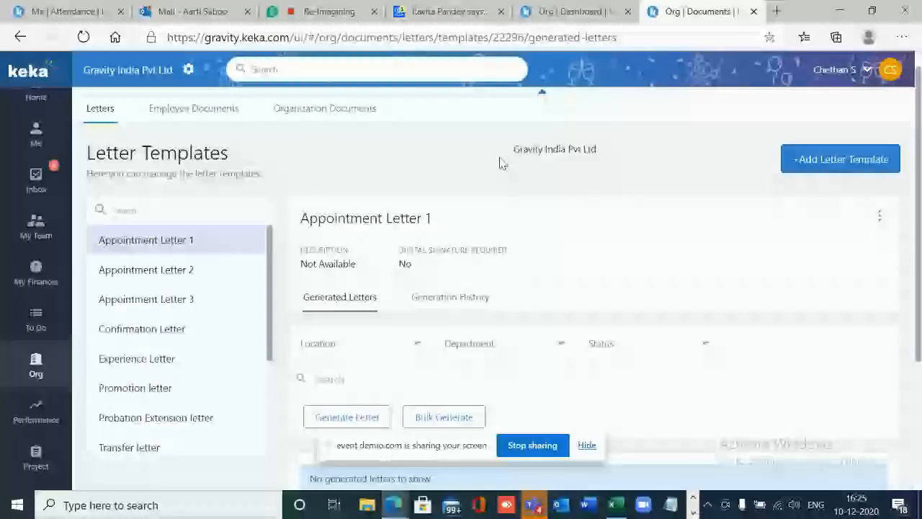
{"action": "left_click", "coordinate": [347, 112]}
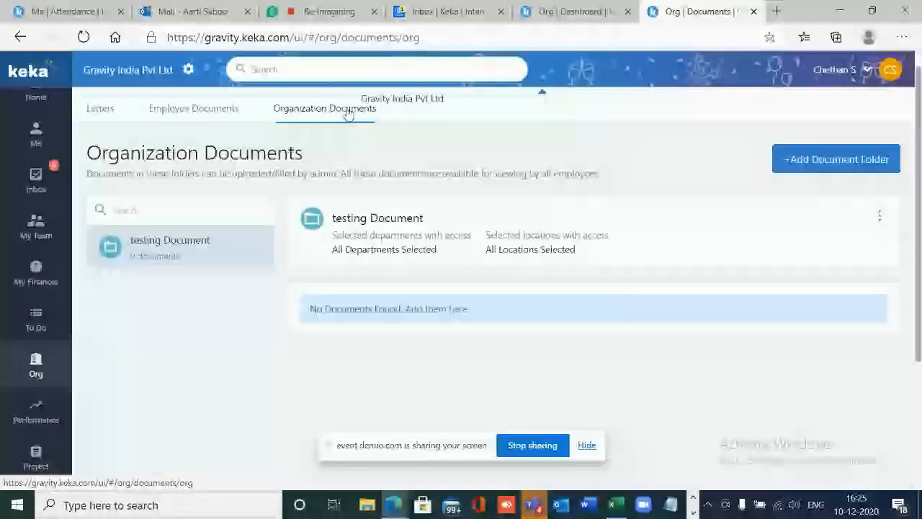
- Check the department and location access options for a new organization document folder, and cancel without adding it
{"action": "left_click", "coordinate": [834, 167]}
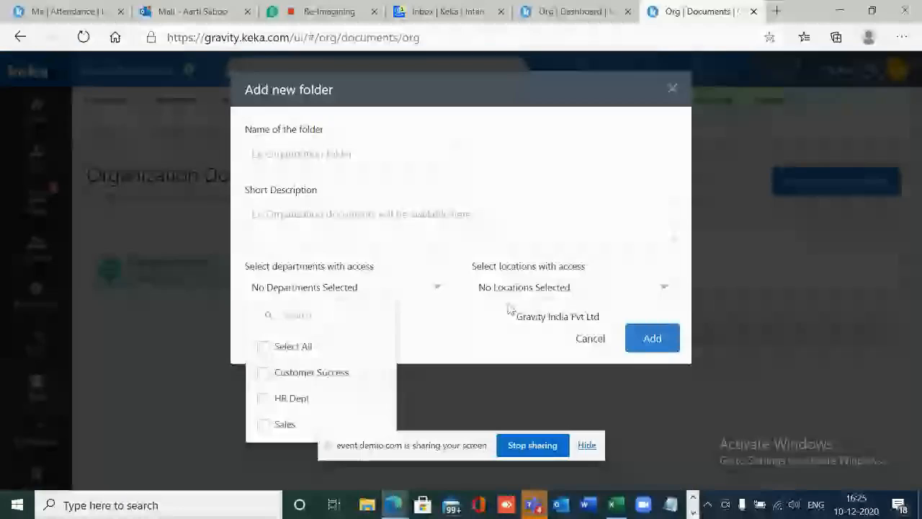
{"action": "left_click", "coordinate": [590, 339]}
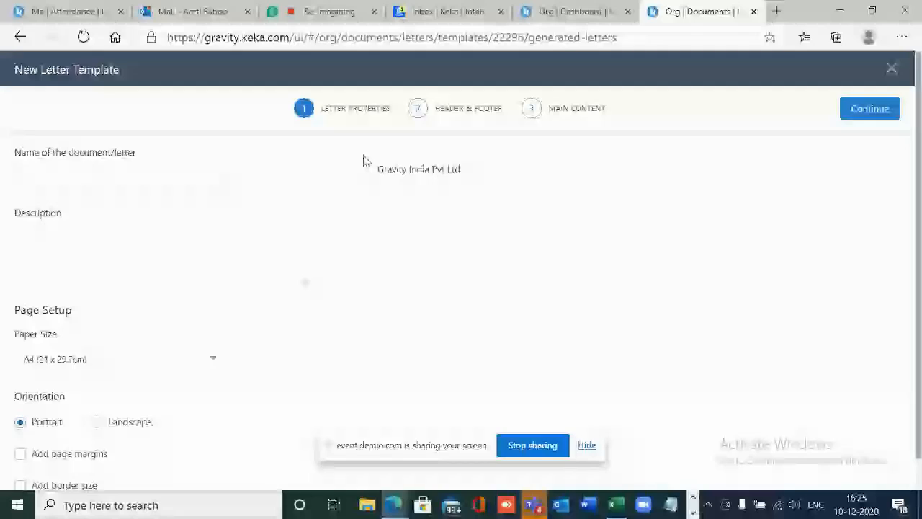
- Name the new letter template OFFER LETTER and enter OFFER LETTER as its description
{"action": "left_click", "coordinate": [123, 177]}
{"action": "type", "text": "Appoint"}
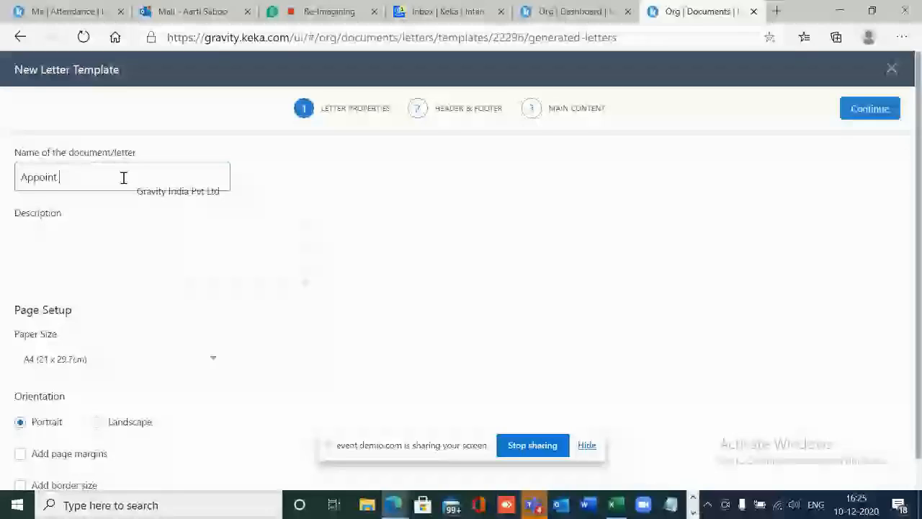
{"action": "key", "text": "BackSpace"}
{"action": "key", "text": "BackSpace"}
{"action": "key", "text": "BackSpace"}
{"action": "key", "text": "BackSpace"}
{"action": "key", "text": "BackSpace"}
{"action": "key", "text": "BackSpace"}
{"action": "key", "text": "BackSpace"}
{"action": "type", "text": "OFFER LE"}
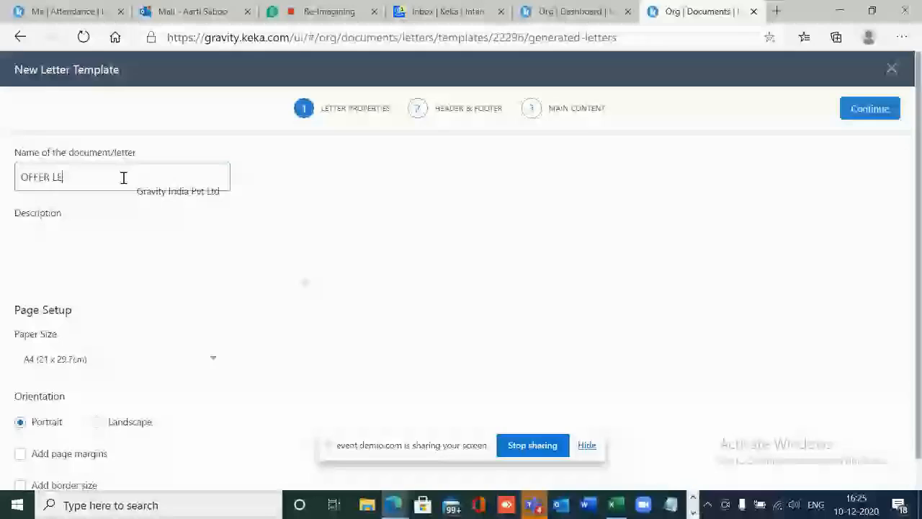
{"action": "type", "text": "TTER"}
{"action": "left_click", "coordinate": [122, 247]}
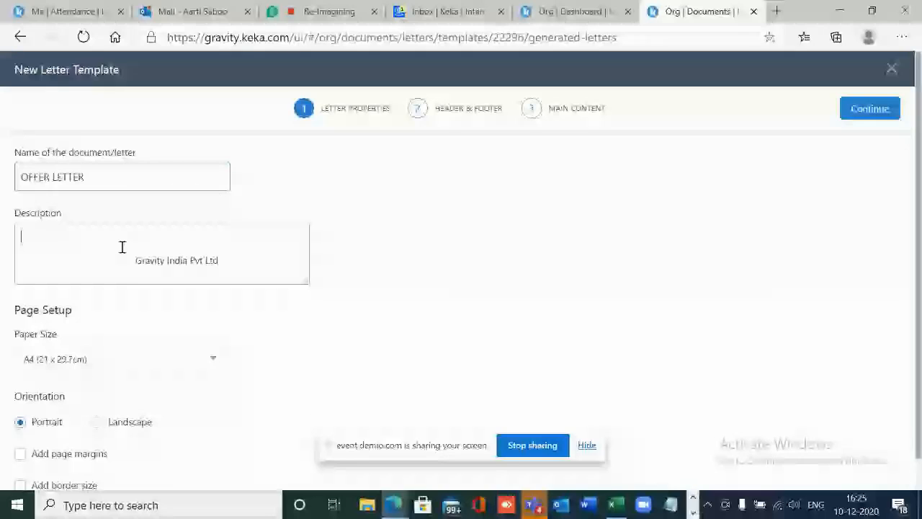
{"action": "type", "text": "OFFER LETTER"}
- Add page margins and a border to the letter template's page setup, and continue to the header and footer
{"action": "scroll", "coordinate": [97, 380], "scroll_direction": "down", "scroll_amount": 1}
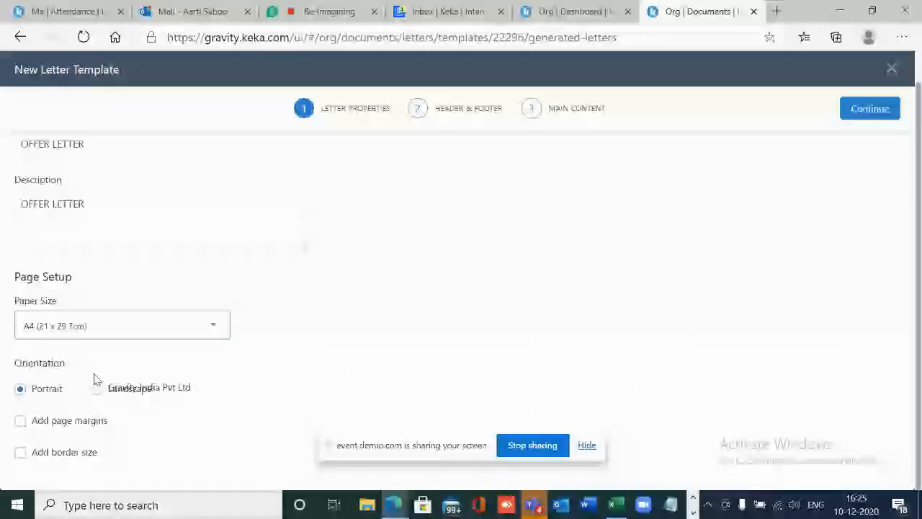
{"action": "left_click", "coordinate": [82, 425]}
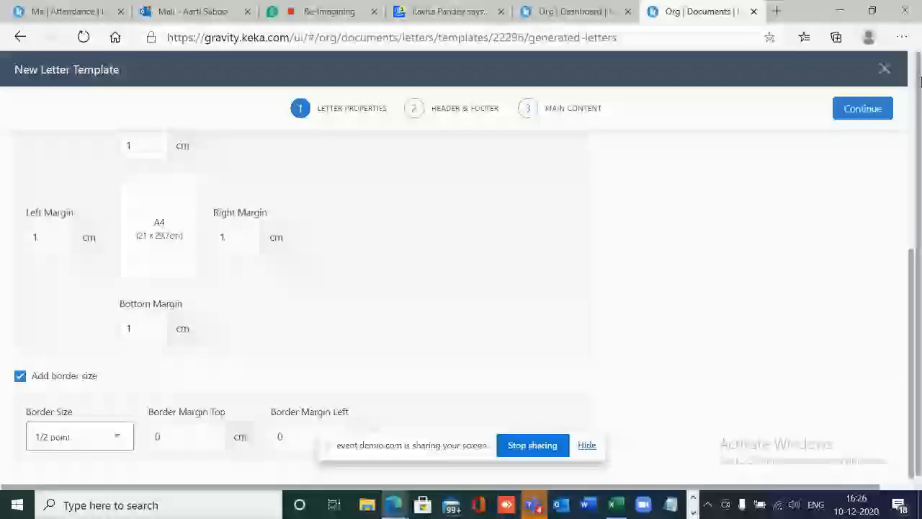
{"action": "left_click", "coordinate": [862, 109]}
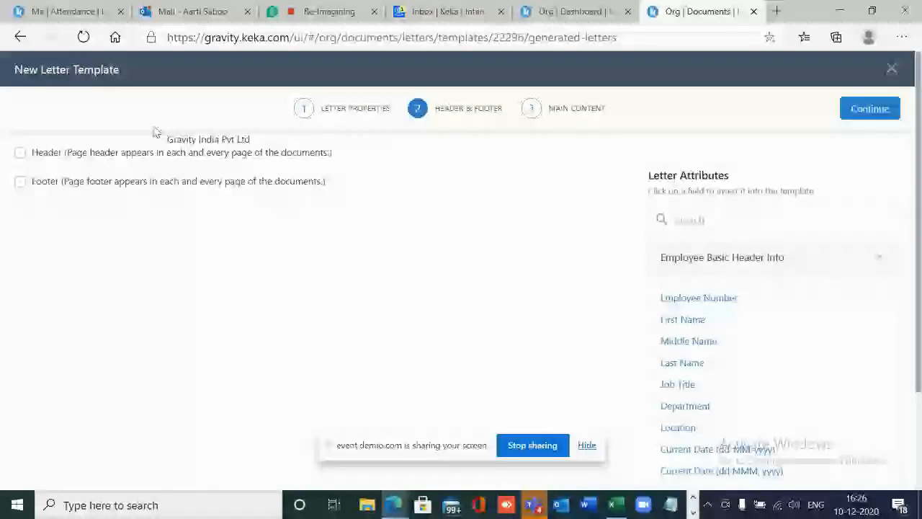
- Enable the page header and insert the legal entity logo, legal entity name and company name attributes in it
{"action": "left_click", "coordinate": [21, 154]}
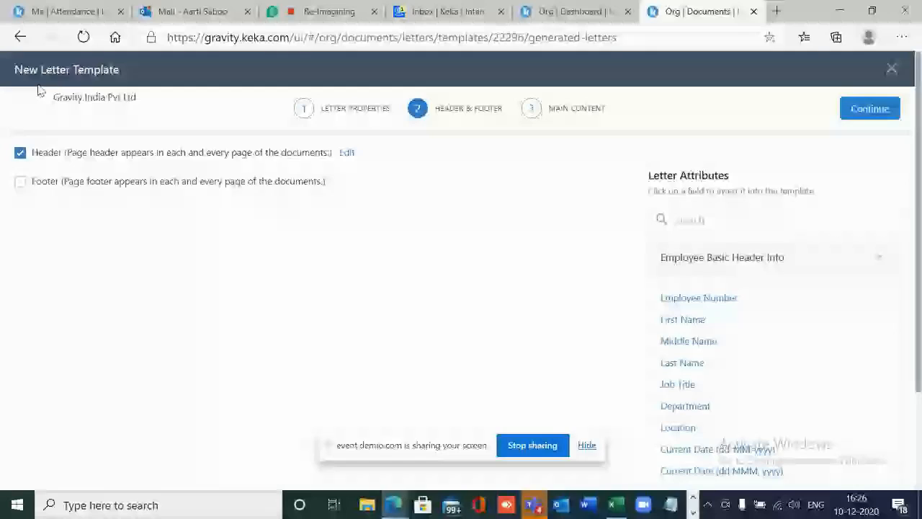
{"action": "scroll", "coordinate": [769, 206], "scroll_direction": "down", "scroll_amount": 2}
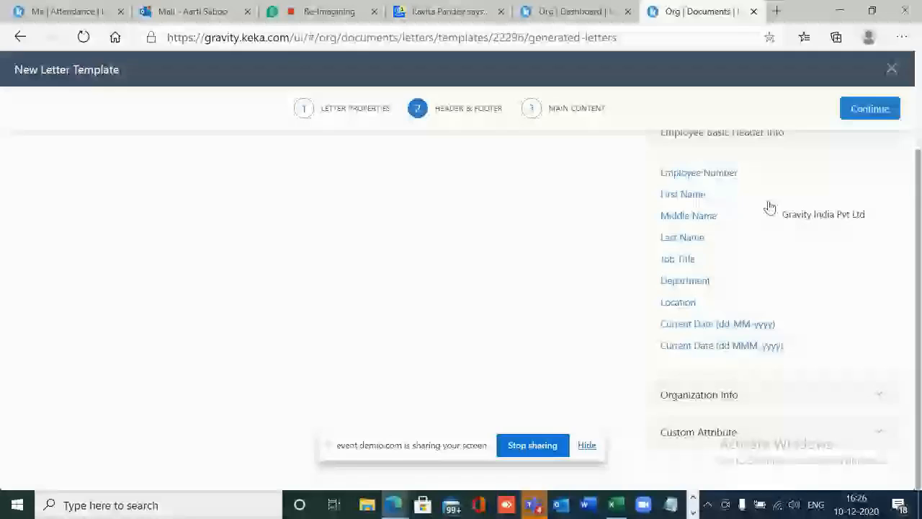
{"action": "left_click_drag", "start_coordinate": [769, 207], "coordinate": [257, 305]}
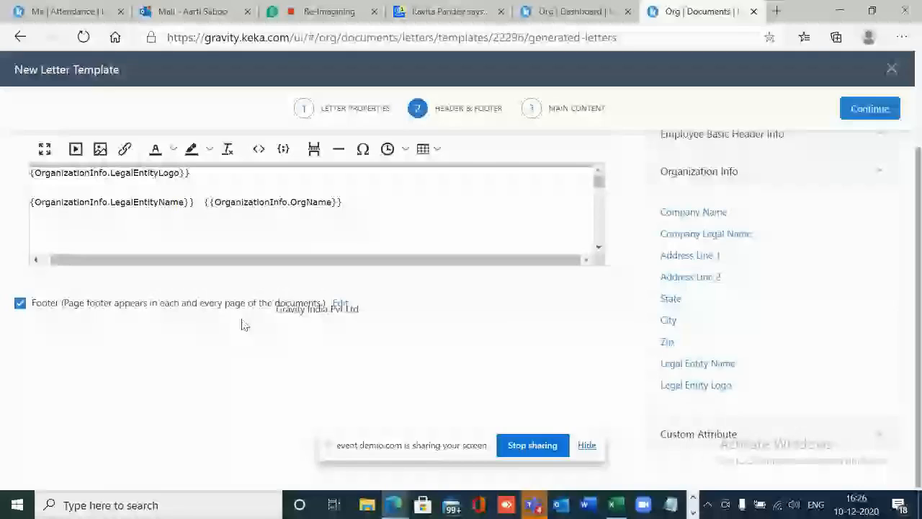
- Fill the page footer with the company name, Address Line 1, Address Line 2 and State attributes
{"action": "left_click", "coordinate": [338, 303]}
{"action": "scroll", "coordinate": [718, 204], "scroll_direction": "down", "scroll_amount": 1}
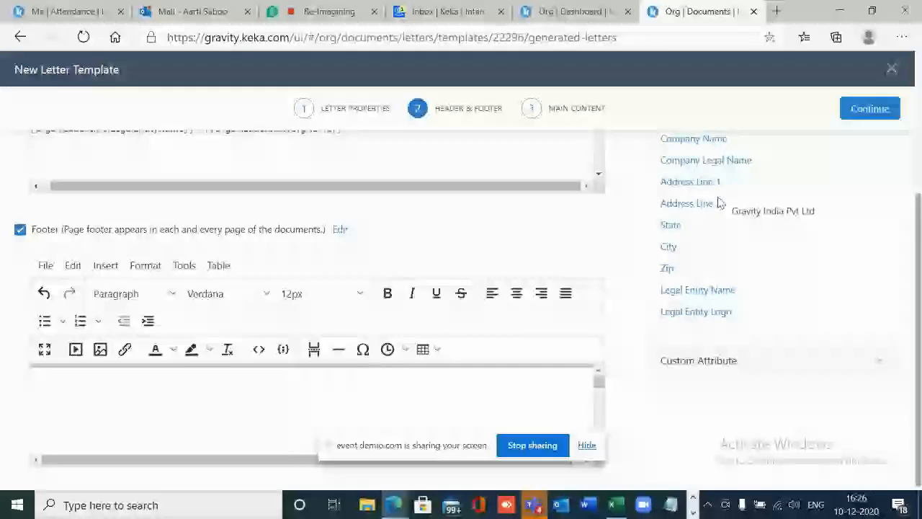
{"action": "left_click", "coordinate": [669, 224]}
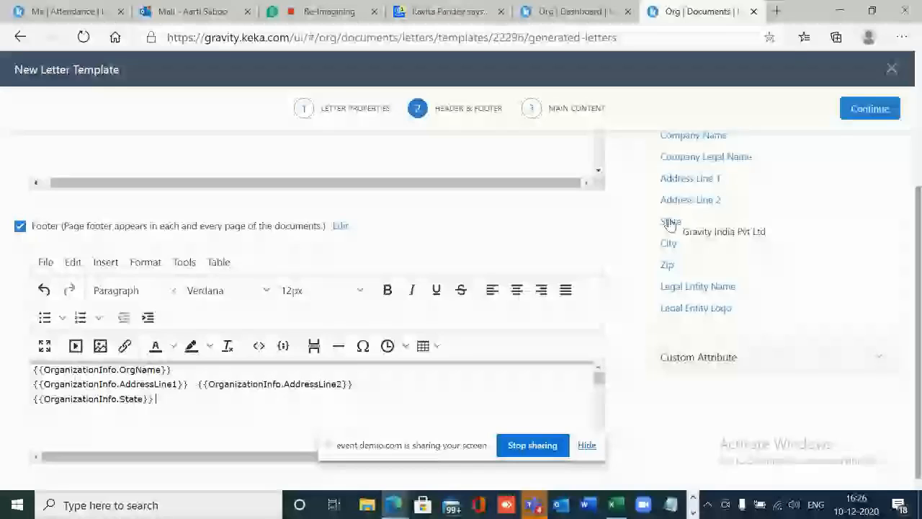
- Look through the organization and custom attribute groups available for the header and footer
{"action": "scroll", "coordinate": [670, 226], "scroll_direction": "up", "scroll_amount": 3}
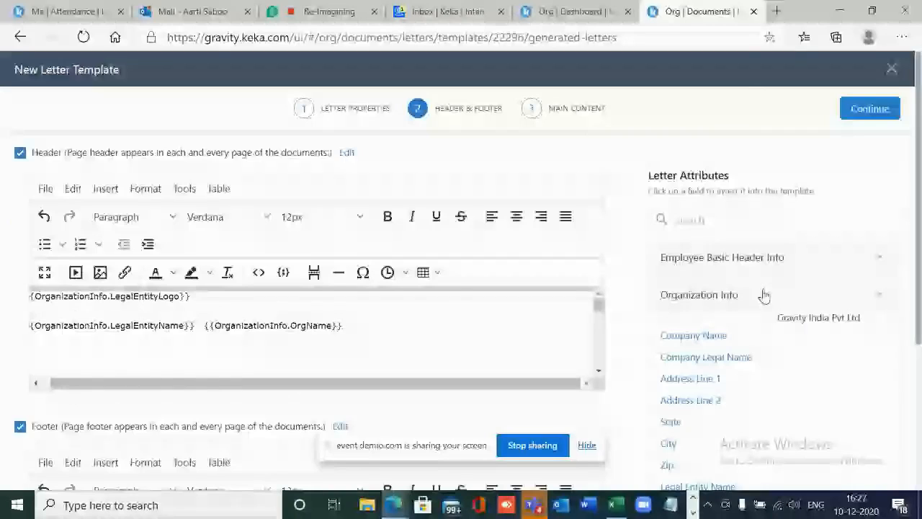
{"action": "scroll", "coordinate": [763, 294], "scroll_direction": "down", "scroll_amount": 1}
{"action": "left_click", "coordinate": [775, 218]}
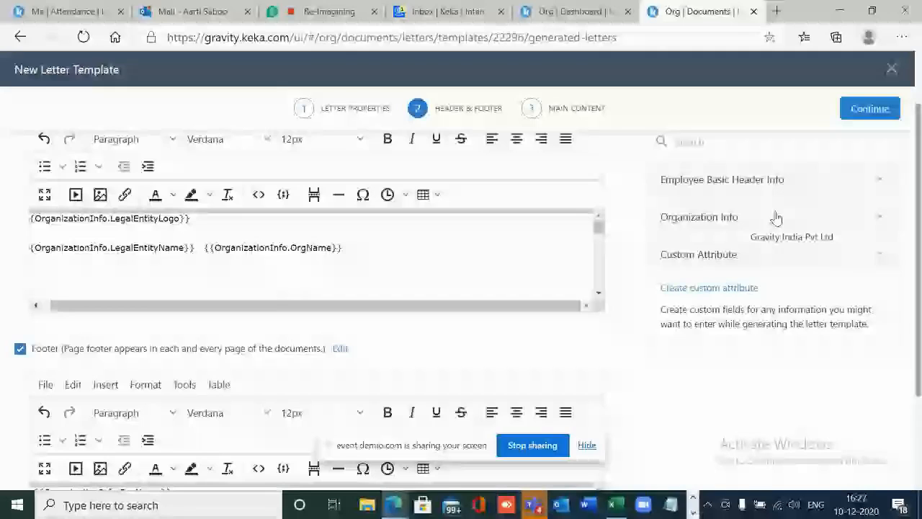
{"action": "scroll", "coordinate": [878, 140], "scroll_direction": "up", "scroll_amount": 1}
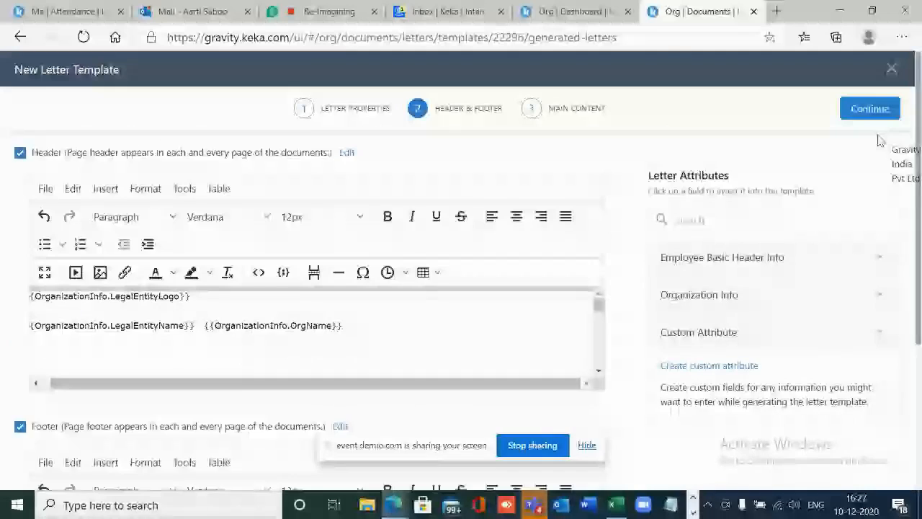
- Begin the main content with "This is to inform that" followed by the employee's first, middle and last name attributes
{"action": "left_click", "coordinate": [870, 108]}
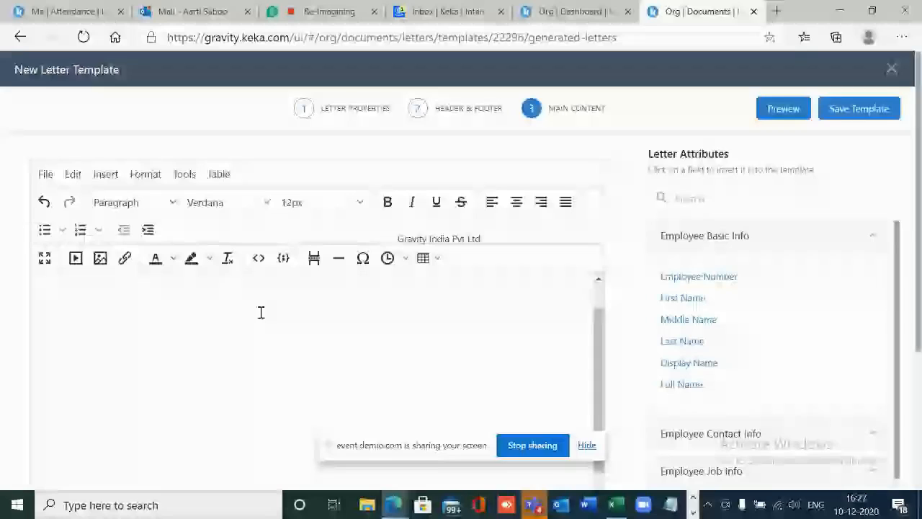
{"action": "type", "text": "Tho"}
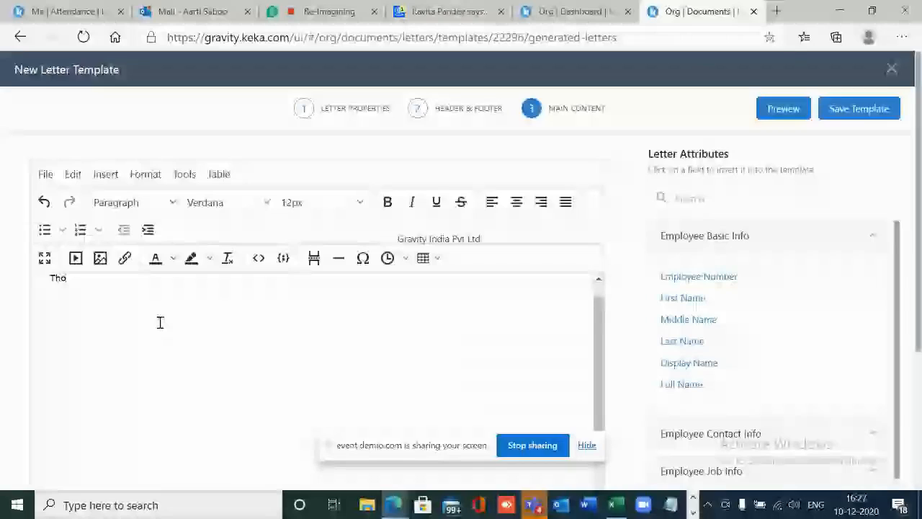
{"action": "key", "text": "BackSpace"}
{"action": "key", "text": "BackSpace"}
{"action": "key", "text": "BackSpace"}
{"action": "key", "text": "Return"}
{"action": "type", "text": "This is to infor"}
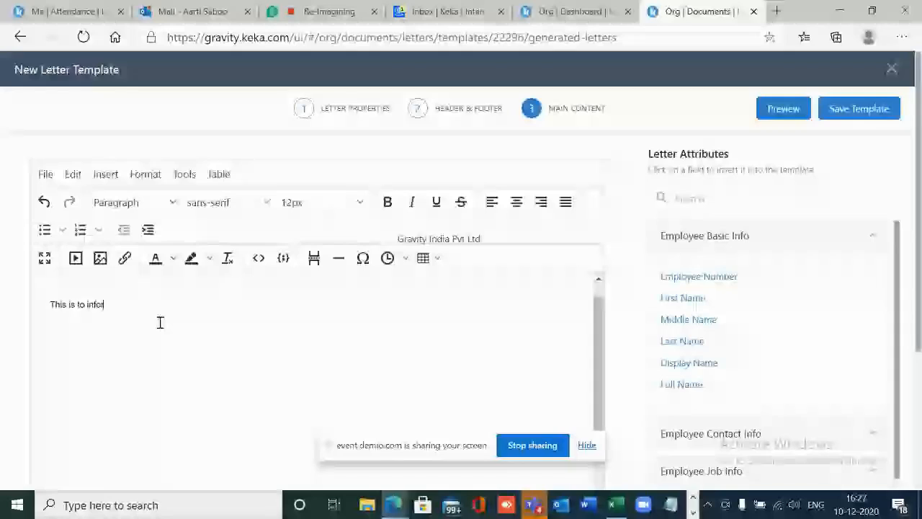
{"action": "type", "text": "m that"}
{"action": "left_click", "coordinate": [683, 299]}
{"action": "left_click", "coordinate": [688, 320]}
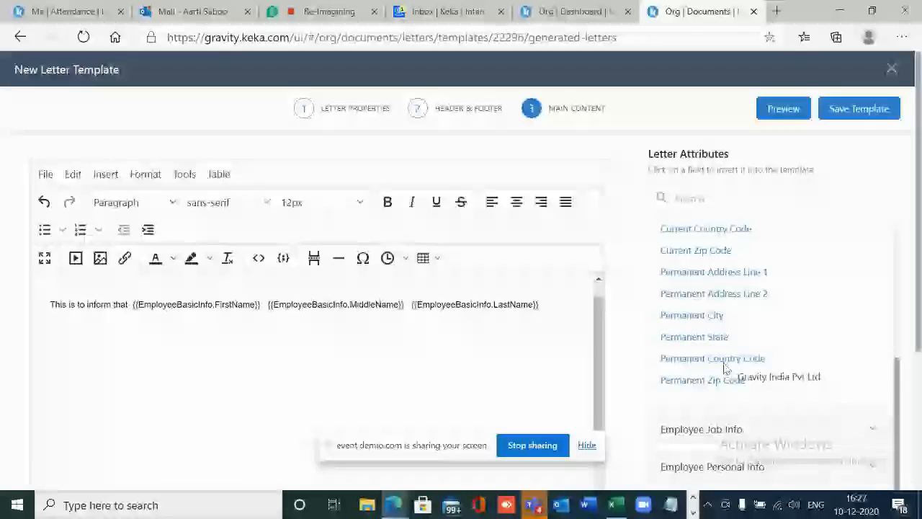
- Continue the sentence with "has been offered job at", the Business Unit attribute, "with" and the Next Revised Salary attribute
{"action": "left_click", "coordinate": [551, 307]}
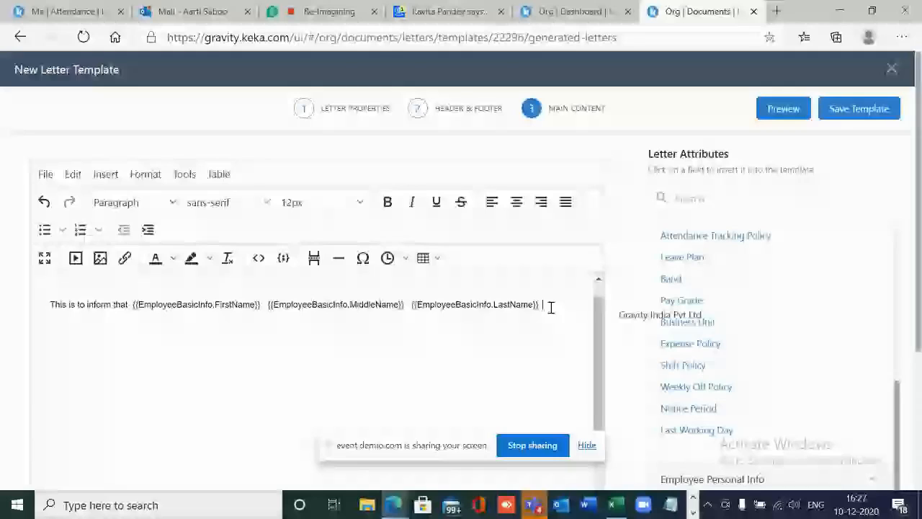
{"action": "type", "text": "has"}
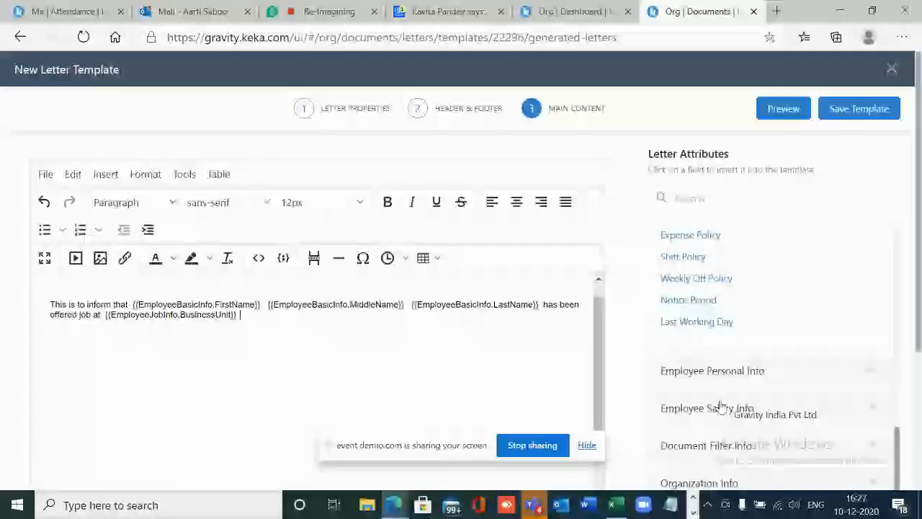
{"action": "left_click_drag", "start_coordinate": [720, 407], "coordinate": [444, 322]}
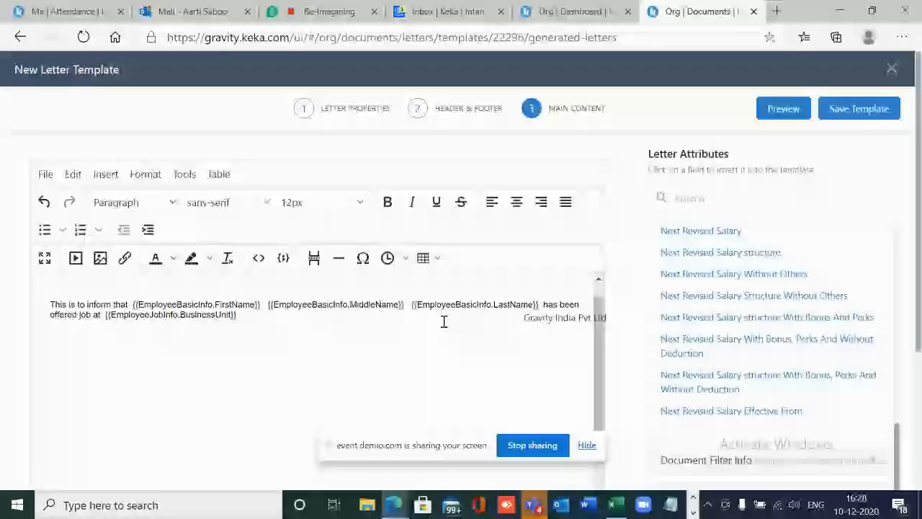
{"action": "type", "text": "with"}
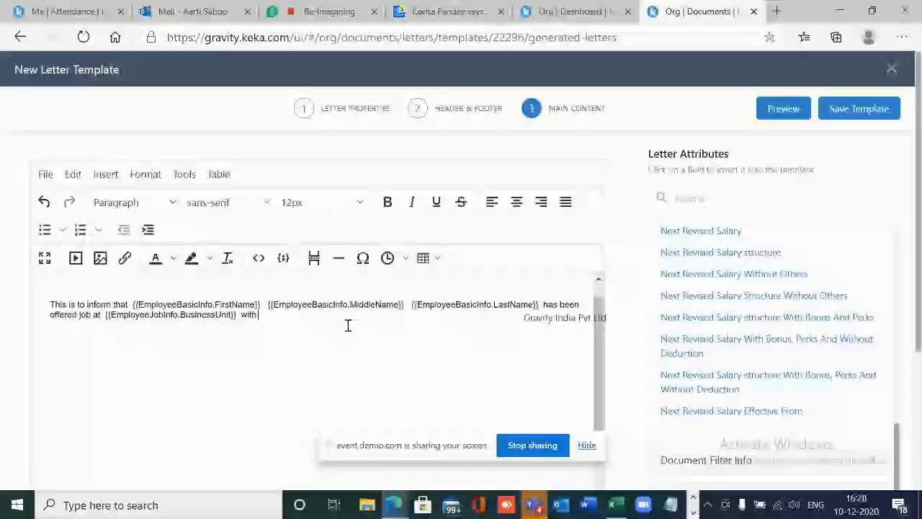
- Insert the Signature 1 placeholder below the letter text
{"action": "scroll", "coordinate": [717, 330], "scroll_direction": "down", "scroll_amount": 3}
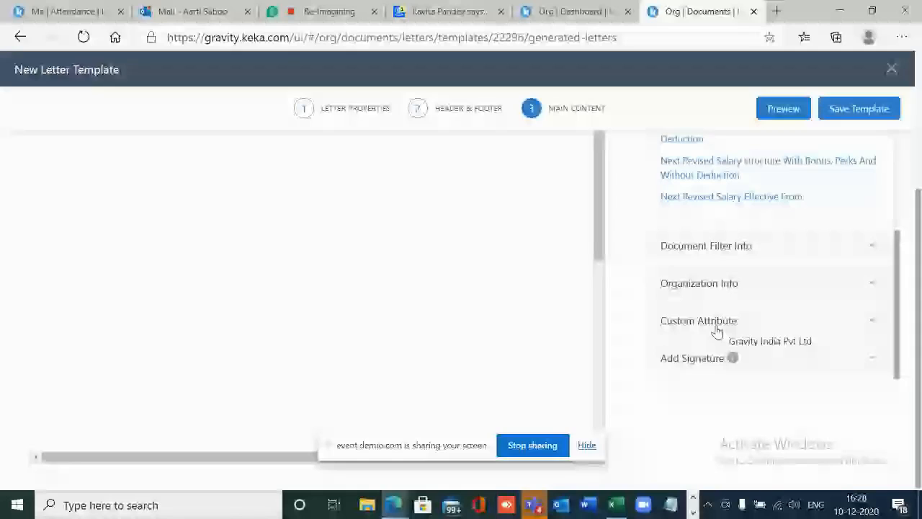
{"action": "left_click", "coordinate": [711, 357]}
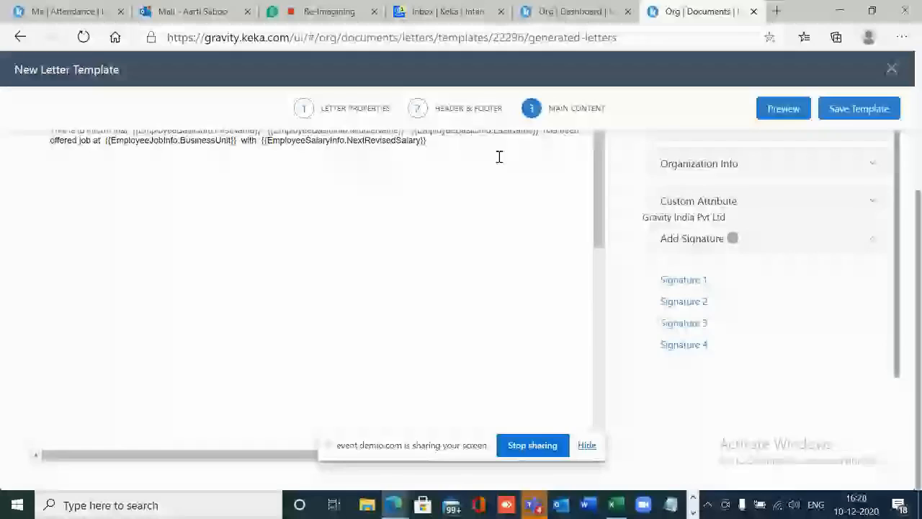
- Preview the offer letter and save the template
{"action": "left_click", "coordinate": [784, 110]}
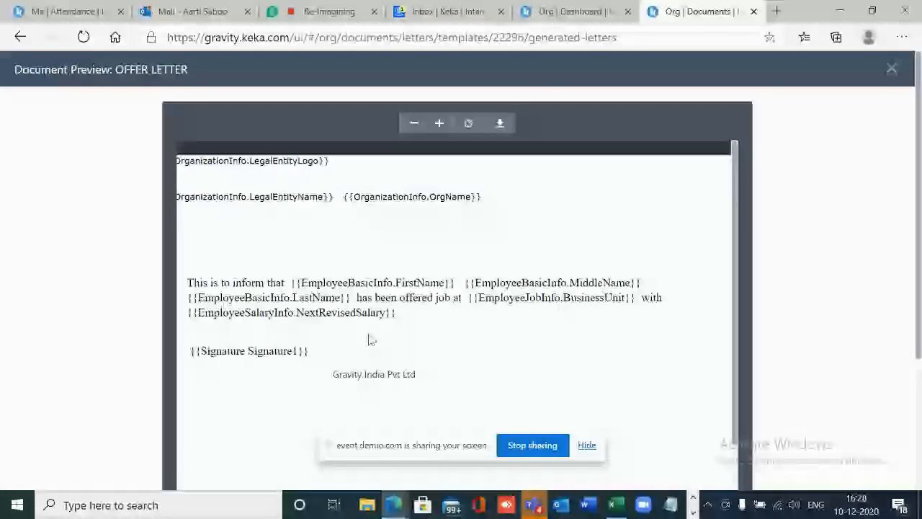
{"action": "left_click", "coordinate": [892, 68]}
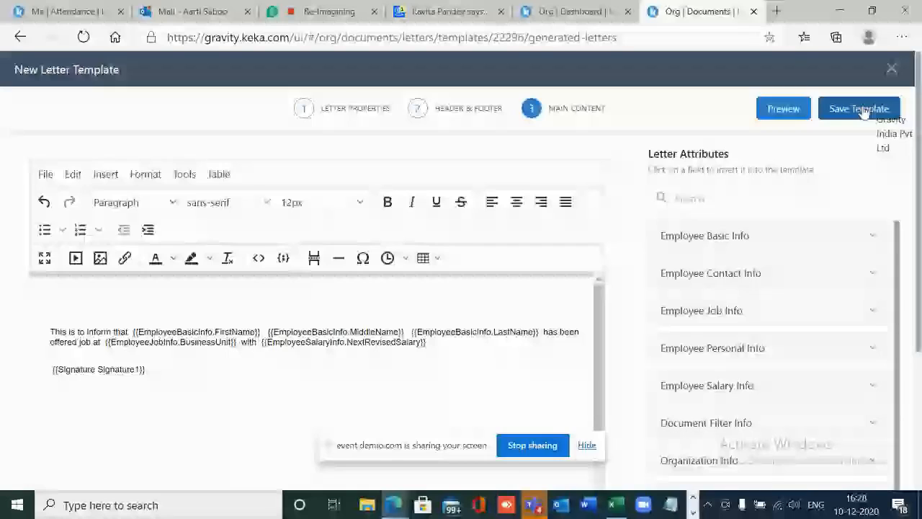
{"action": "left_click", "coordinate": [859, 109]}
- Fill the offer letter for an employee, review the signature and generation options, and close it without generating
{"action": "left_click", "coordinate": [357, 347]}
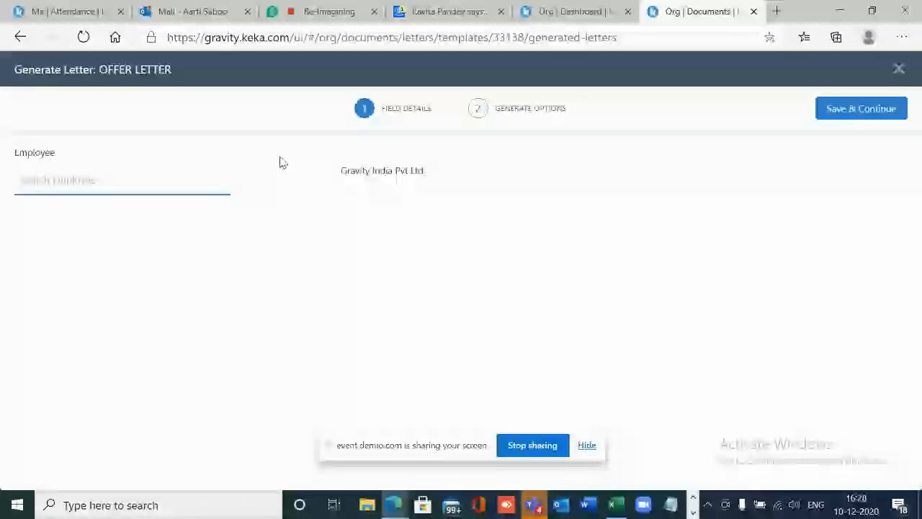
{"action": "type", "text": "c"}
{"action": "left_click", "coordinate": [857, 110]}
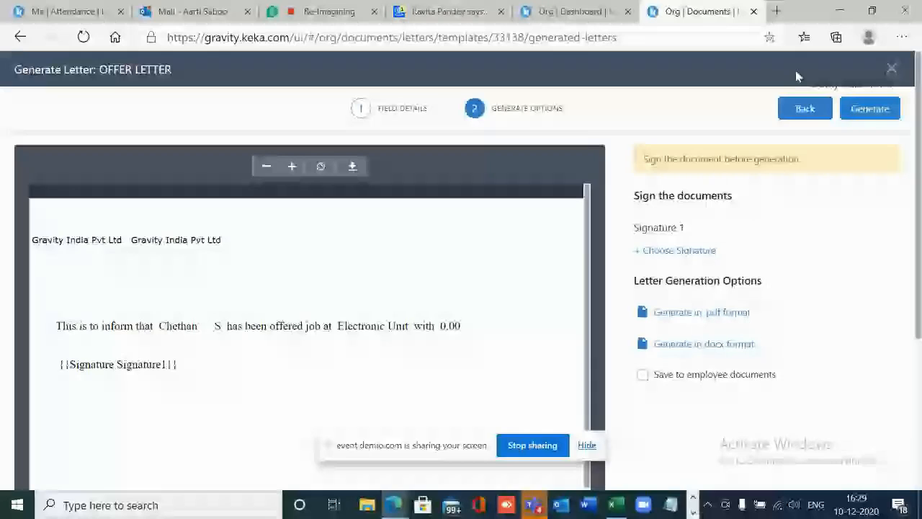
{"action": "left_click", "coordinate": [882, 69]}
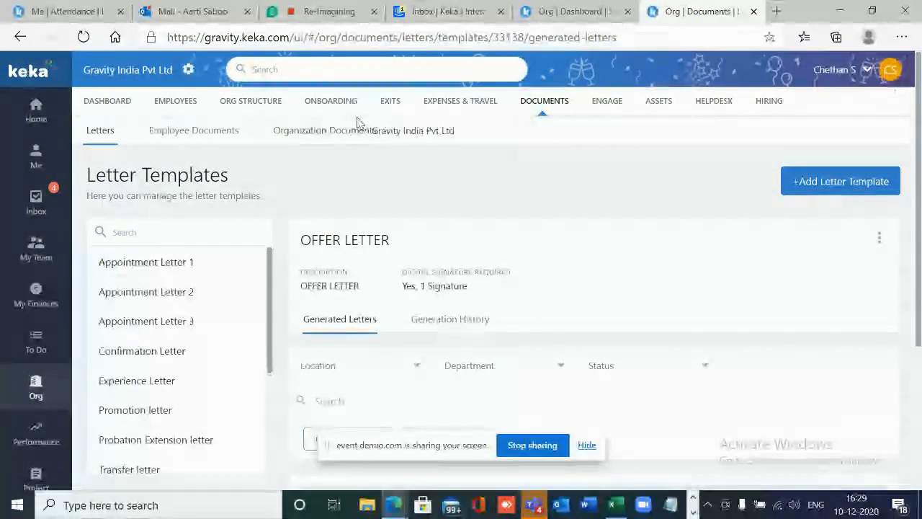
- Look through the employee documents pending verification, the organization documents and the pending exit approvals
{"action": "left_click", "coordinate": [188, 134]}
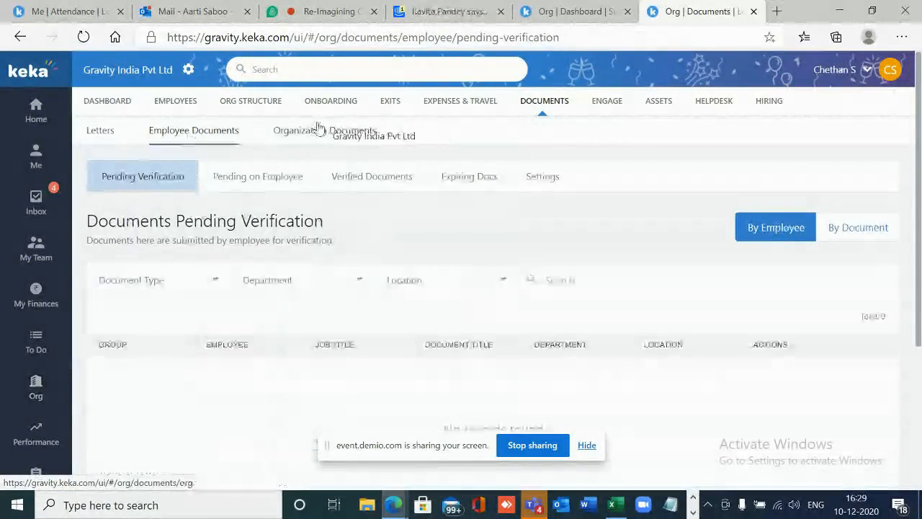
{"action": "left_click", "coordinate": [317, 129]}
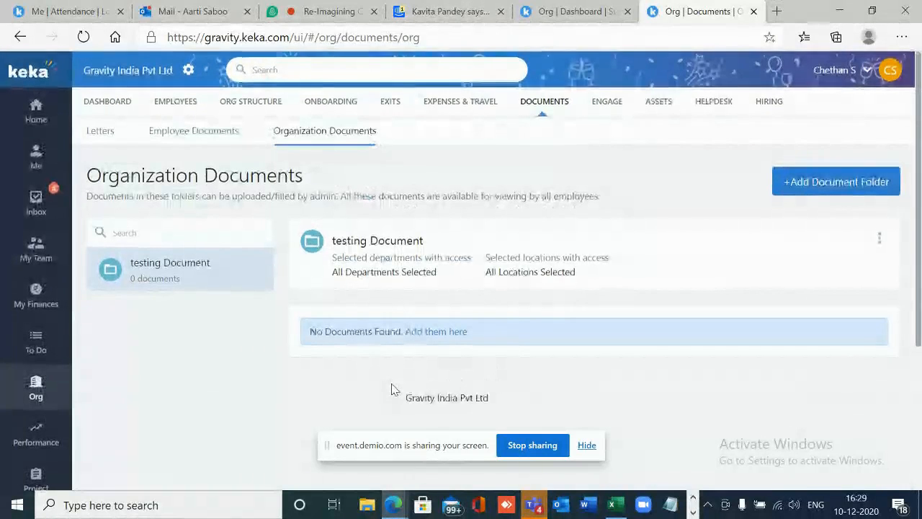
{"action": "left_click", "coordinate": [388, 108]}
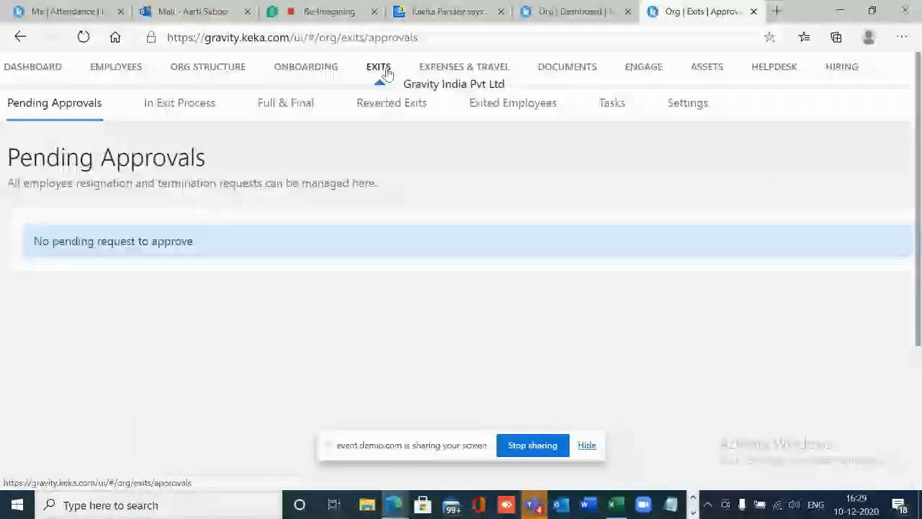
{"action": "scroll", "coordinate": [387, 74], "scroll_direction": "down", "scroll_amount": 3}
- Find the employee with the search term "Bharga", open the profile and start initiating the exit
{"action": "left_click", "coordinate": [278, 72]}
{"action": "type", "text": "B"}
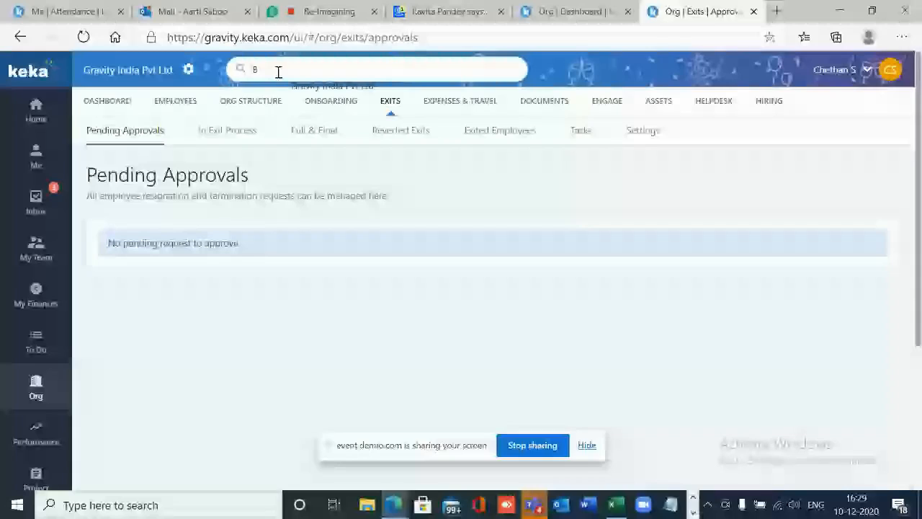
{"action": "type", "text": "harga"}
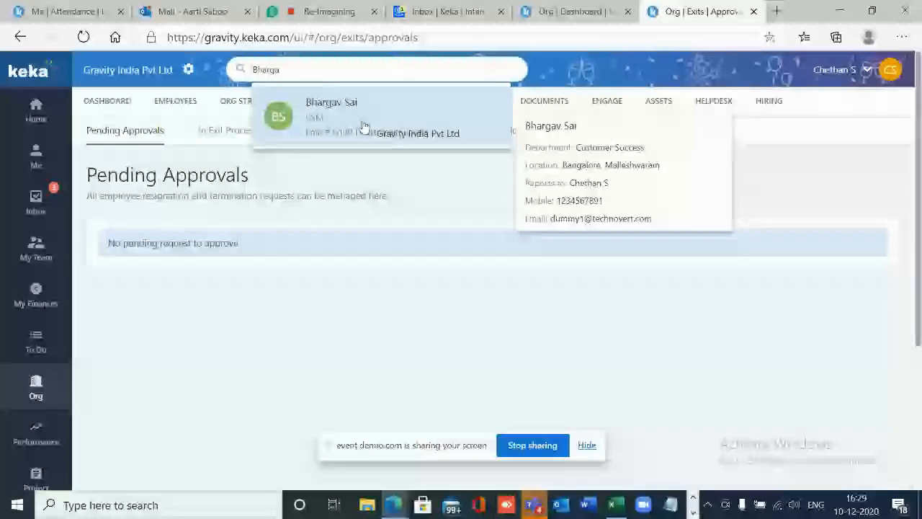
{"action": "left_click", "coordinate": [364, 126]}
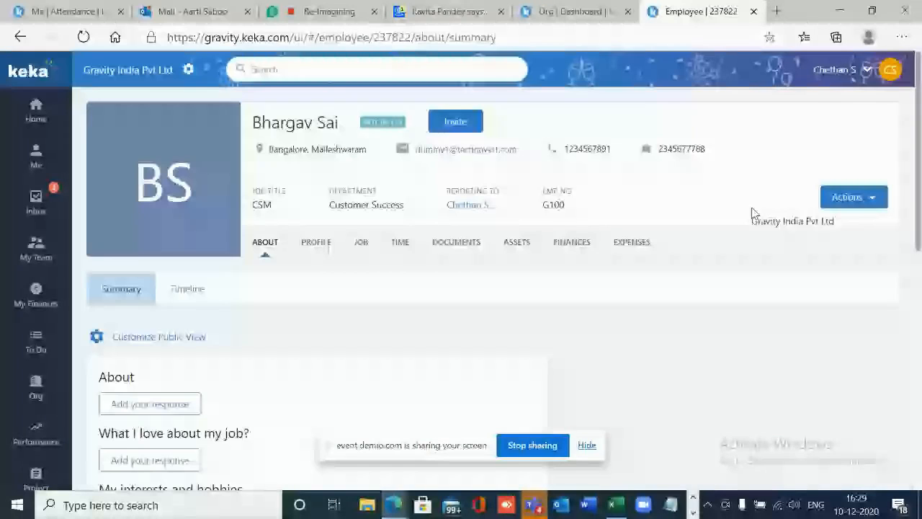
{"action": "left_click", "coordinate": [855, 203]}
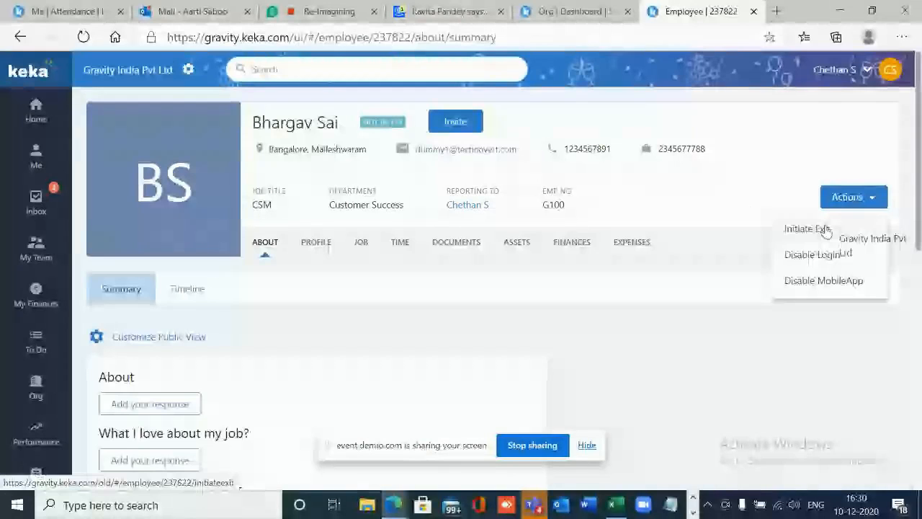
{"action": "left_click", "coordinate": [827, 229]}
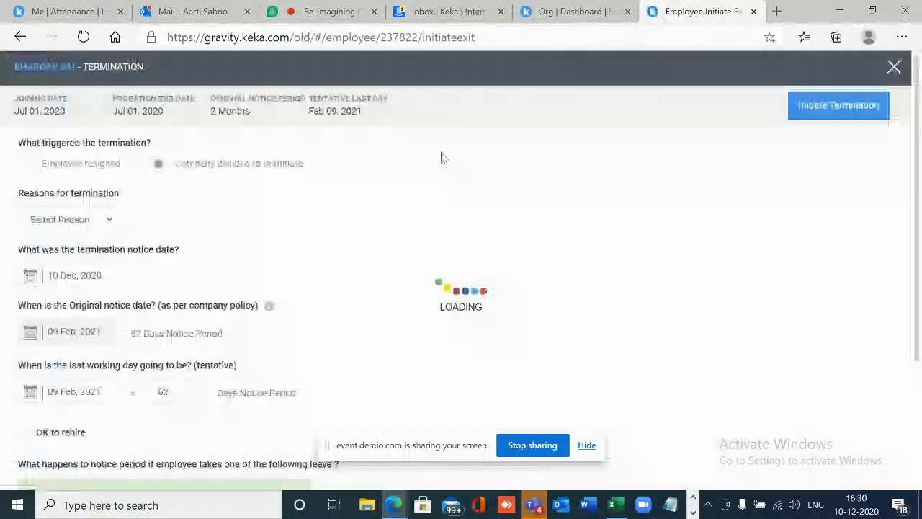
- Record the exit trigger as Employee resigned and set the reason for leaving to Resignation
{"action": "left_click", "coordinate": [90, 165]}
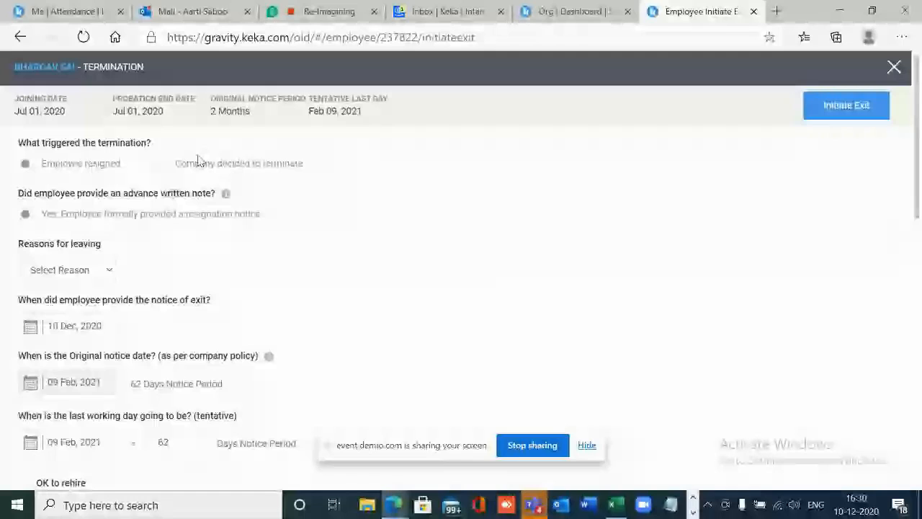
{"action": "scroll", "coordinate": [199, 180], "scroll_direction": "down", "scroll_amount": 1}
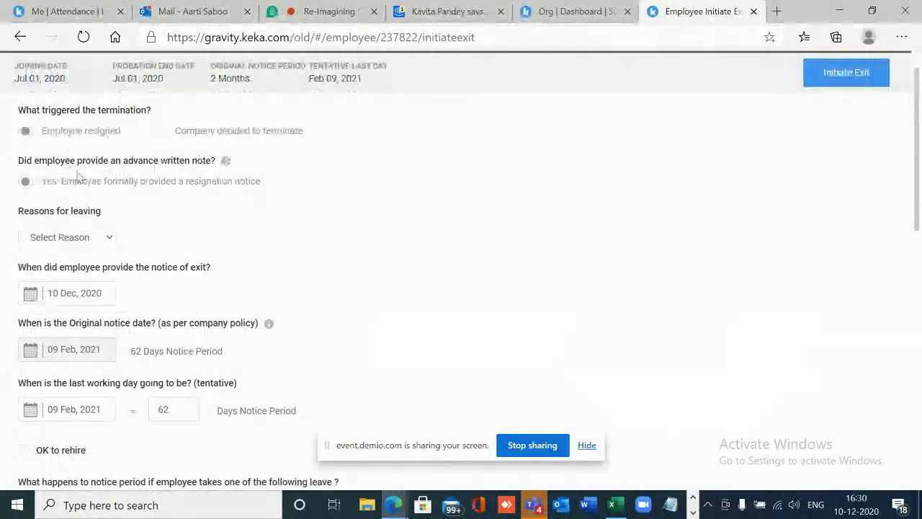
{"action": "scroll", "coordinate": [90, 181], "scroll_direction": "down", "scroll_amount": 1}
{"action": "scroll", "coordinate": [90, 182], "scroll_direction": "down", "scroll_amount": 1}
{"action": "left_click", "coordinate": [103, 214]}
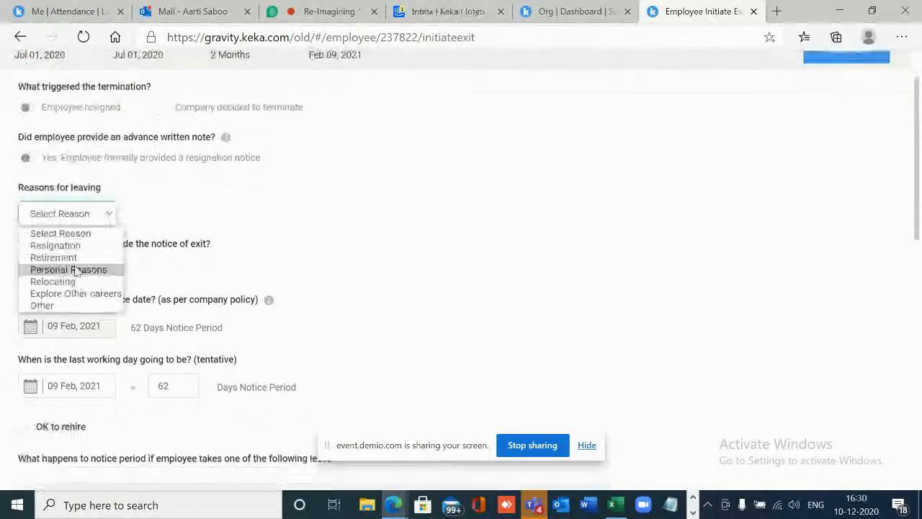
{"action": "left_click", "coordinate": [61, 245]}
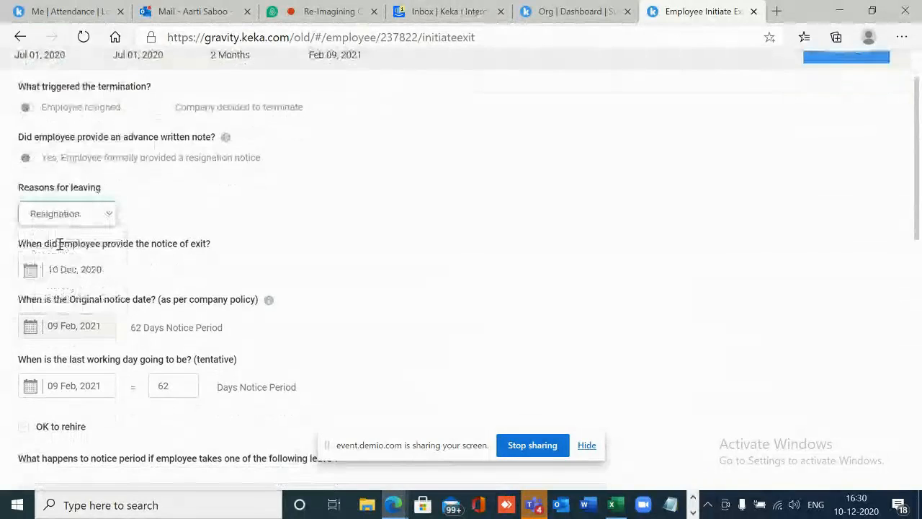
- Set the tentative last working day to 18 Dec, 2020
{"action": "scroll", "coordinate": [60, 245], "scroll_direction": "down", "scroll_amount": 1}
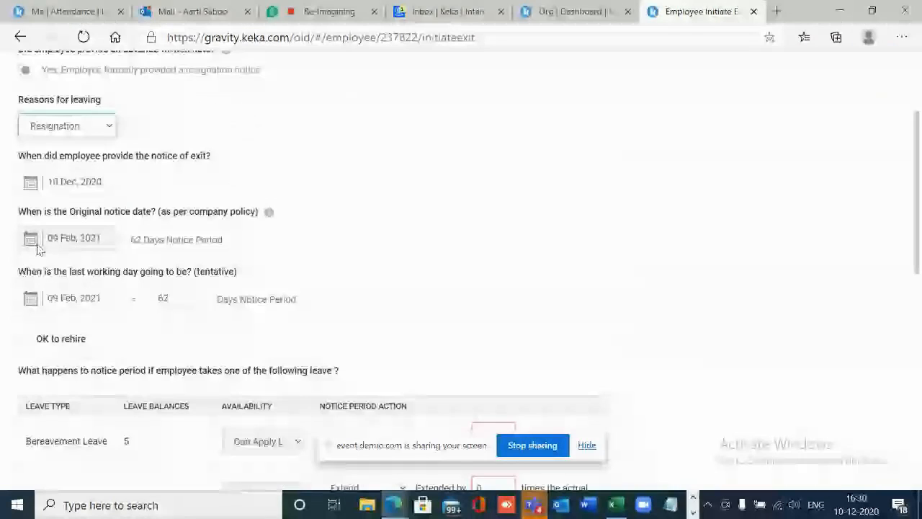
{"action": "left_click", "coordinate": [47, 298]}
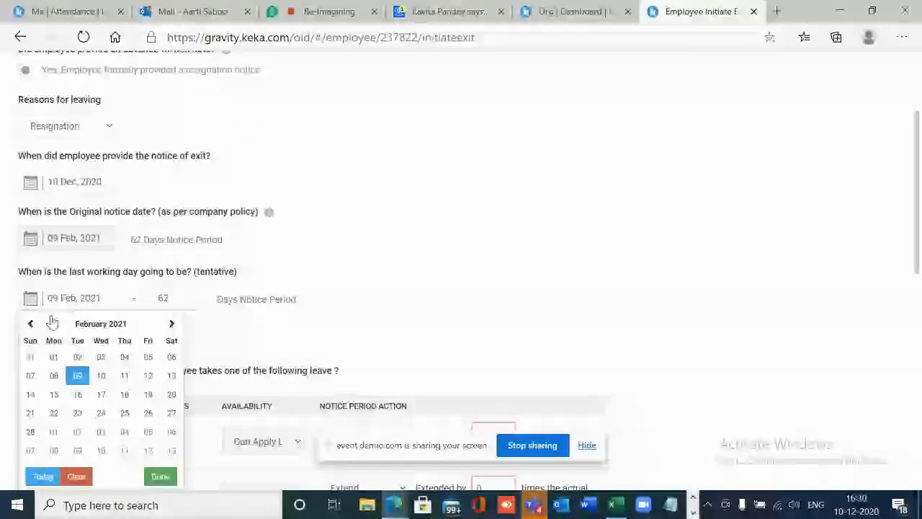
{"action": "left_click", "coordinate": [101, 324]}
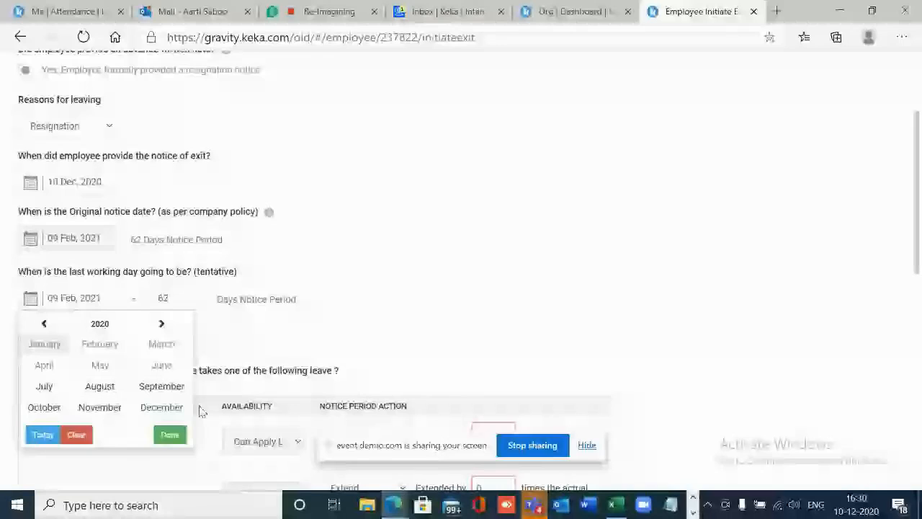
{"action": "left_click", "coordinate": [162, 407]}
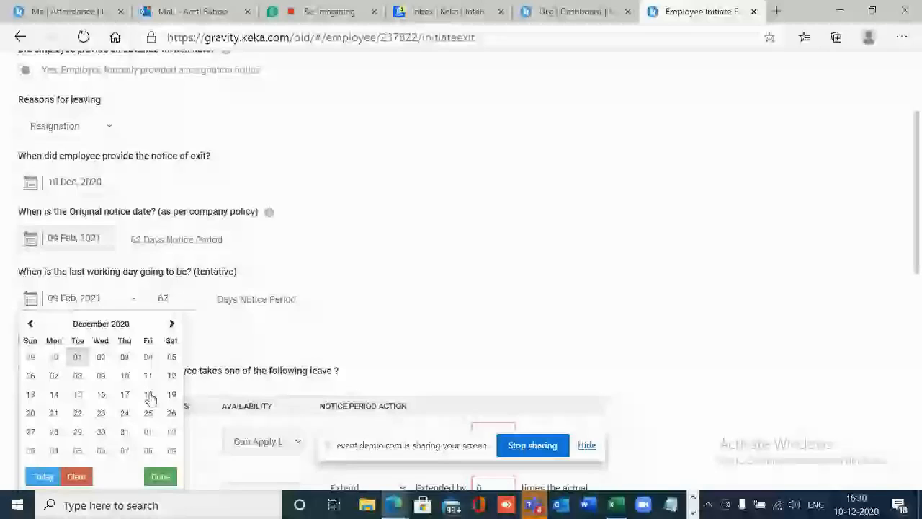
{"action": "left_click", "coordinate": [149, 395]}
- Set the notice period action to None for Bereavement, Casual, Comp Offs, Floater, Unpaid and Vacation leave
{"action": "scroll", "coordinate": [25, 227], "scroll_direction": "down", "scroll_amount": 2}
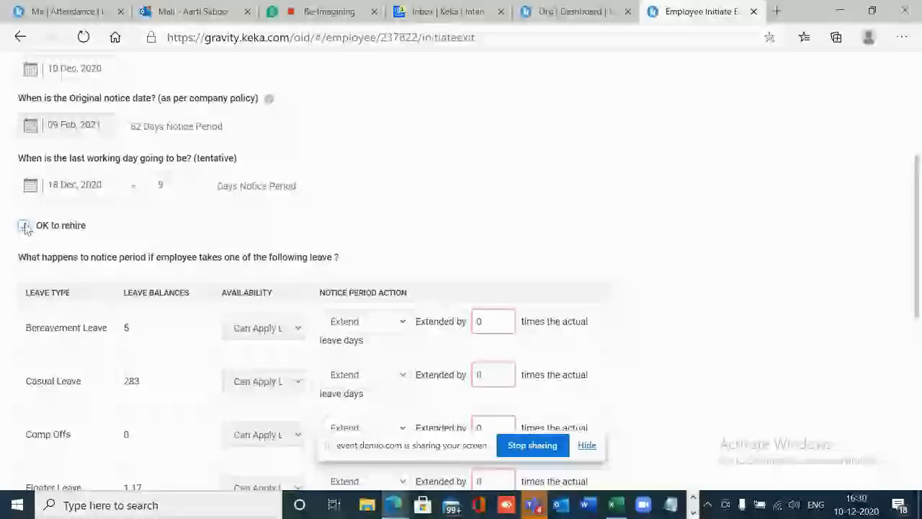
{"action": "scroll", "coordinate": [364, 216], "scroll_direction": "down", "scroll_amount": 2}
{"action": "left_click", "coordinate": [364, 190]}
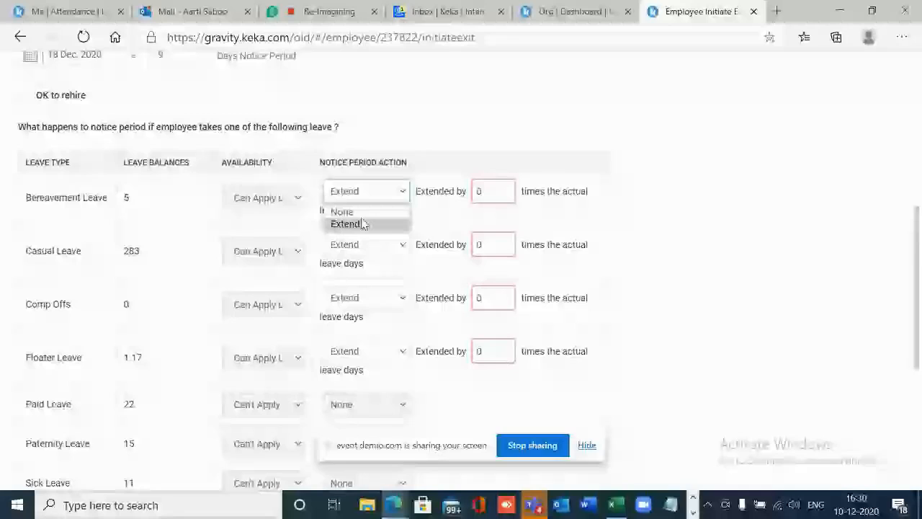
{"action": "left_click", "coordinate": [342, 211]}
{"action": "left_click", "coordinate": [374, 243]}
{"action": "left_click", "coordinate": [364, 254]}
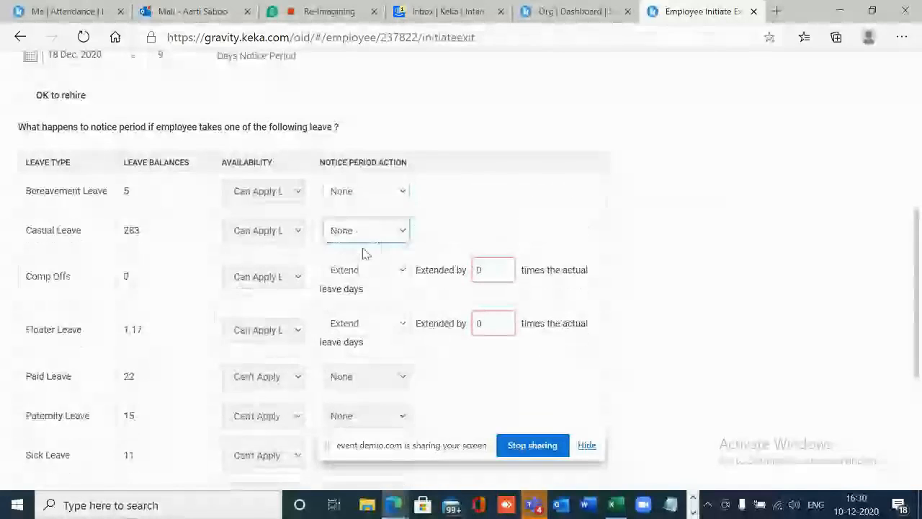
{"action": "left_click", "coordinate": [362, 272]}
{"action": "left_click", "coordinate": [355, 281]}
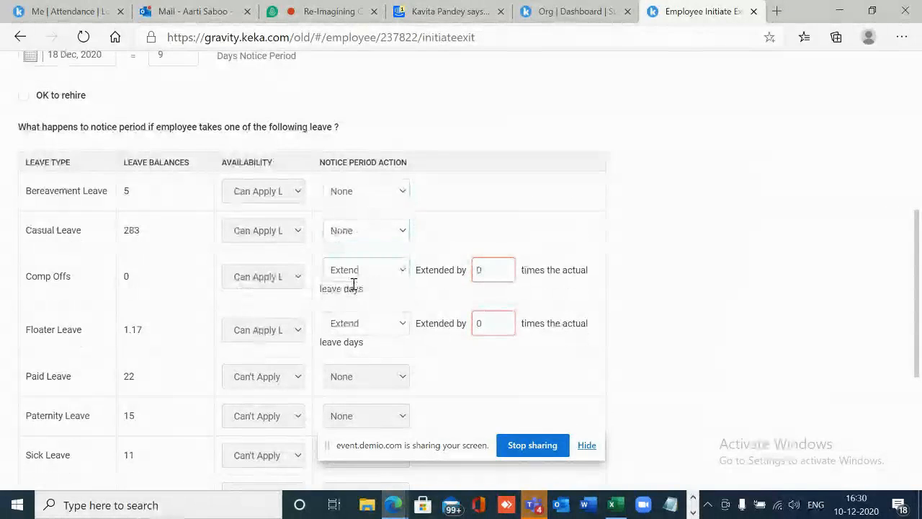
{"action": "left_click", "coordinate": [358, 272]}
{"action": "left_click", "coordinate": [347, 289]}
{"action": "scroll", "coordinate": [374, 281], "scroll_direction": "down", "scroll_amount": 1}
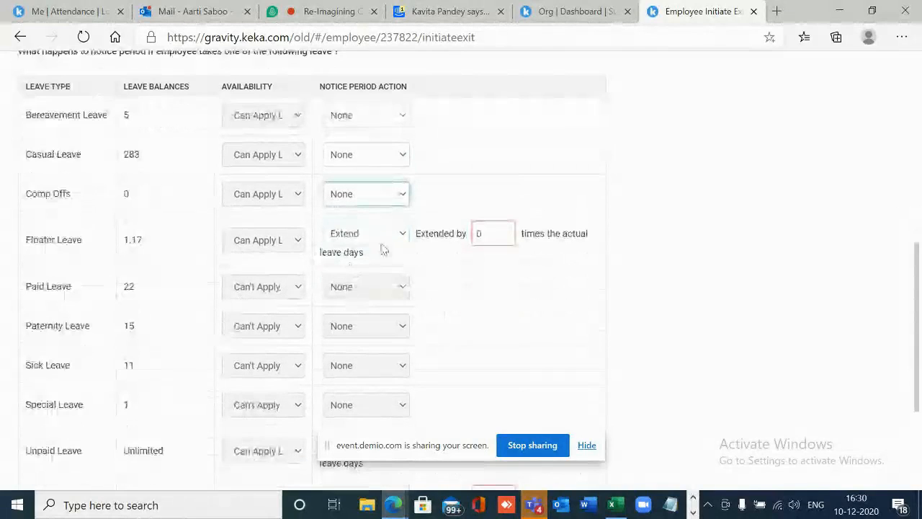
{"action": "left_click", "coordinate": [385, 238]}
{"action": "left_click", "coordinate": [372, 258]}
- Add the internal comment "Not to hire again" and initiate the employee's exit
{"action": "scroll", "coordinate": [166, 415], "scroll_direction": "down", "scroll_amount": 2}
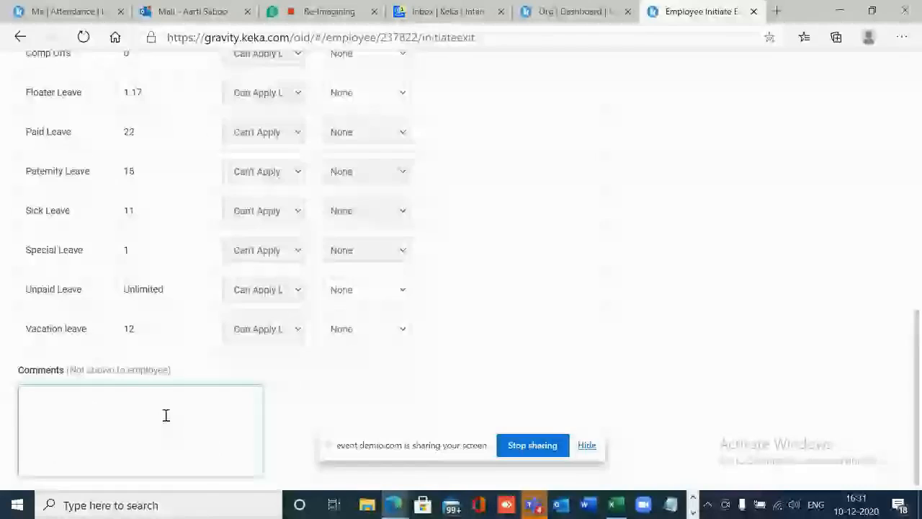
{"action": "type", "text": "Not to hire aga"}
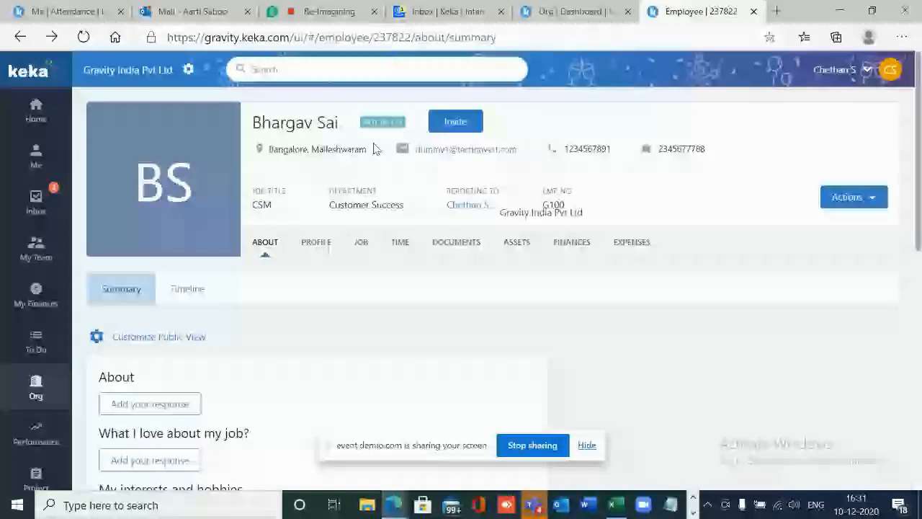
- Open the employee's resignation request in the pending exit approvals and approve it
{"action": "mouse_move", "coordinate": [36, 387]}
{"action": "mouse_move", "coordinate": [98, 251]}
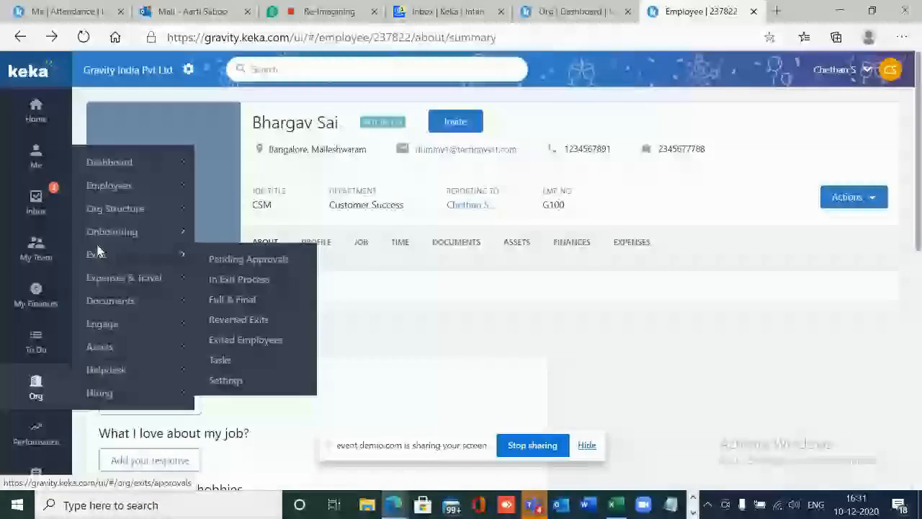
{"action": "left_click", "coordinate": [245, 259]}
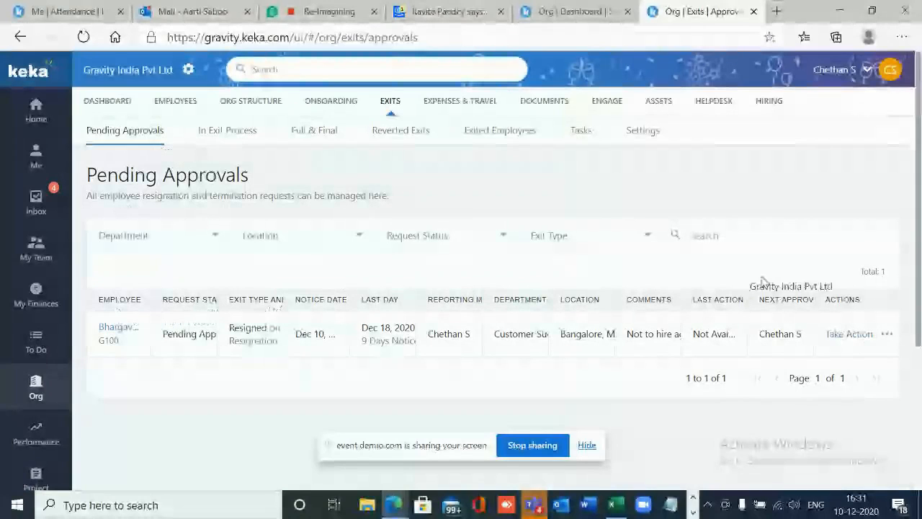
{"action": "left_click", "coordinate": [838, 335]}
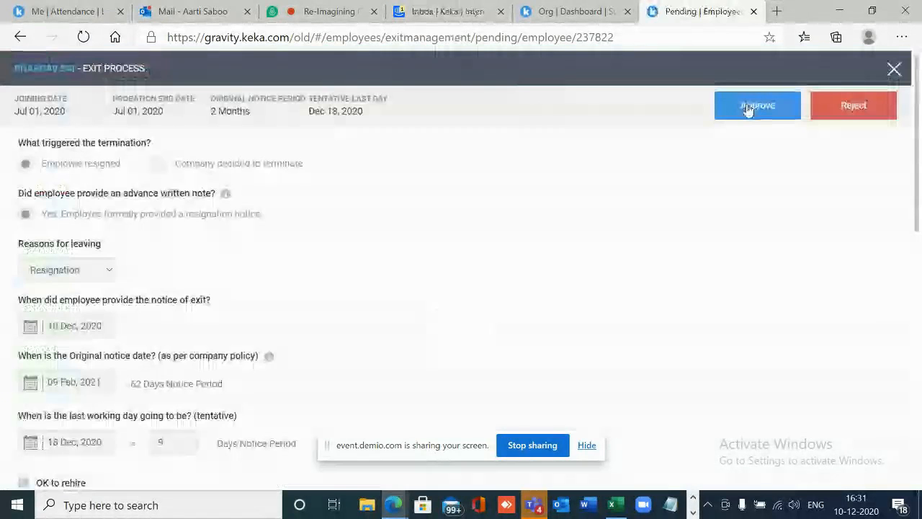
{"action": "left_click", "coordinate": [746, 107]}
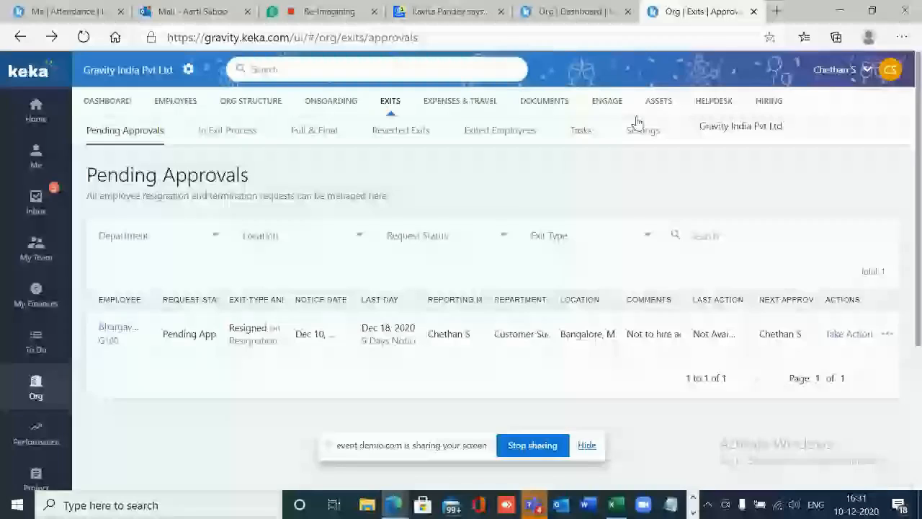
- Open the approved employee's exit process, save the pending activities without adding tasks, and review the payables and leave balances
{"action": "left_click", "coordinate": [216, 136]}
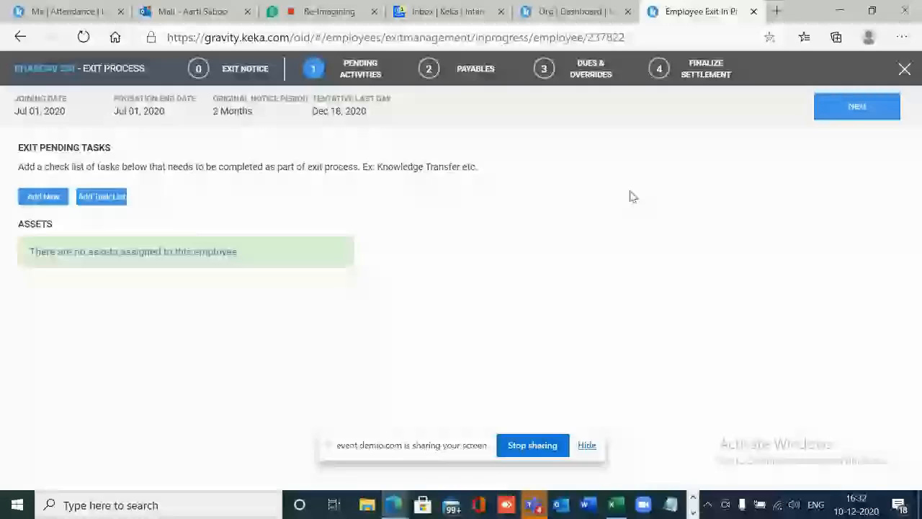
{"action": "left_click", "coordinate": [847, 108]}
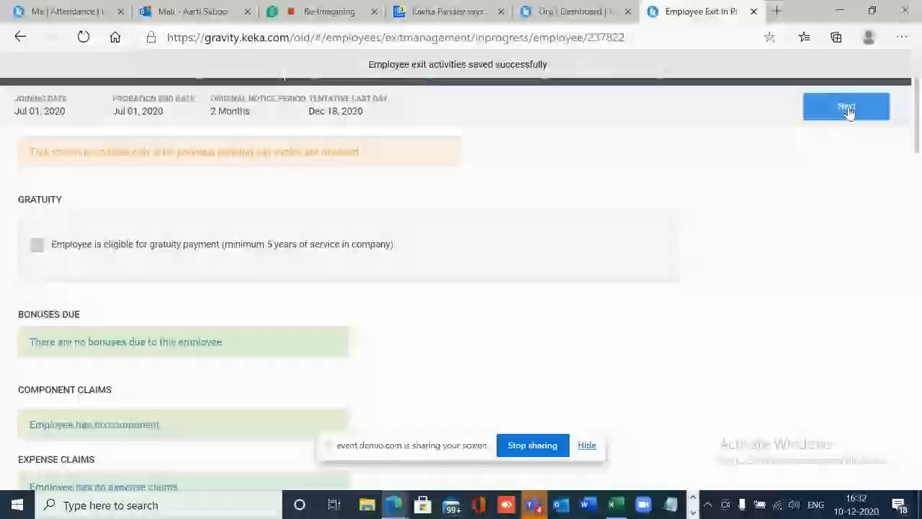
{"action": "scroll", "coordinate": [302, 217], "scroll_direction": "down", "scroll_amount": 5}
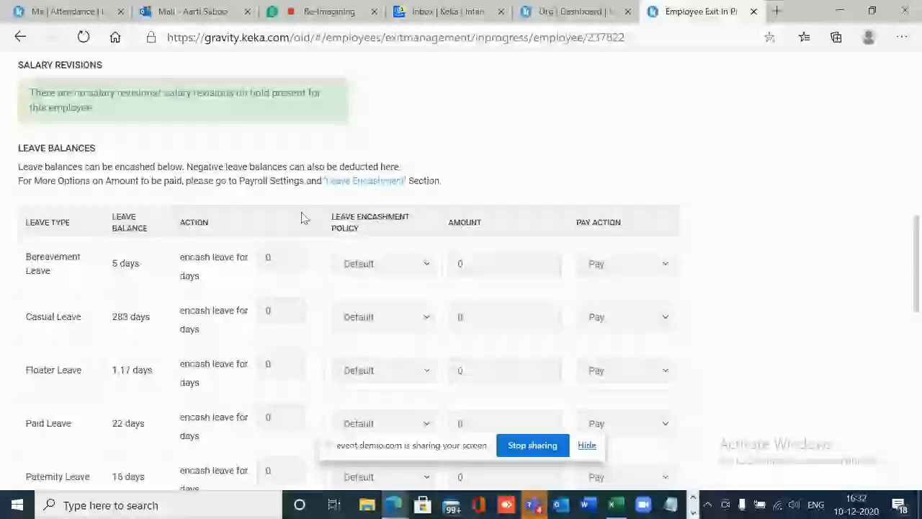
{"action": "scroll", "coordinate": [303, 217], "scroll_direction": "down", "scroll_amount": 3}
{"action": "scroll", "coordinate": [687, 192], "scroll_direction": "up", "scroll_amount": 6}
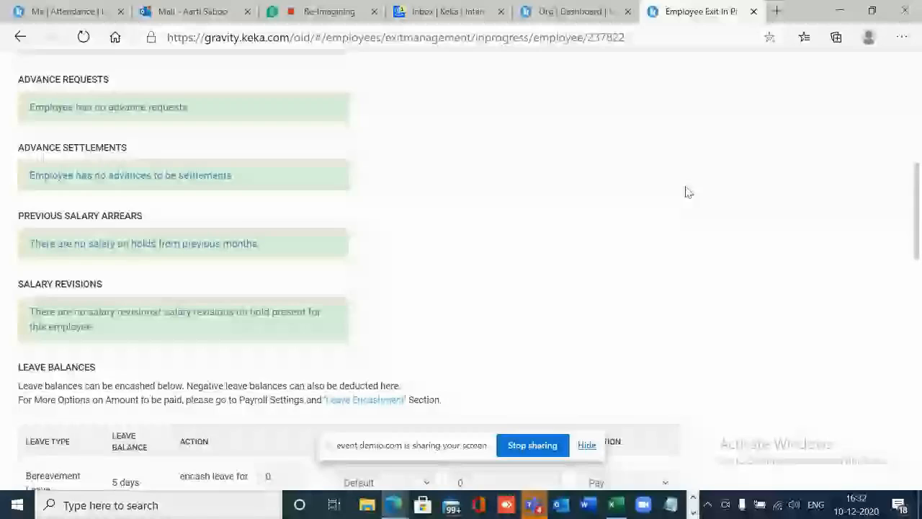
{"action": "scroll", "coordinate": [686, 192], "scroll_direction": "up", "scroll_amount": 10}
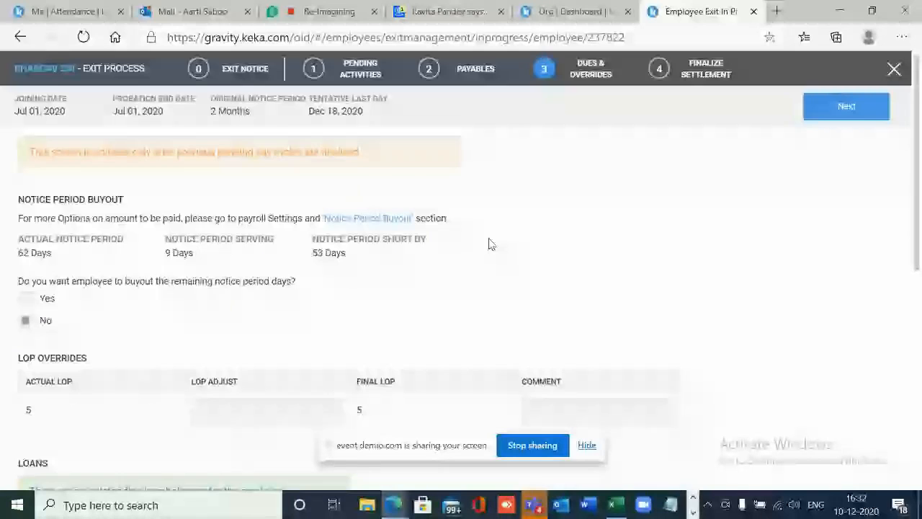
- Review the notice period buyout and LOP overrides, continue to Finalize Settlement, and close the exit process
{"action": "scroll", "coordinate": [492, 259], "scroll_direction": "down", "scroll_amount": 2}
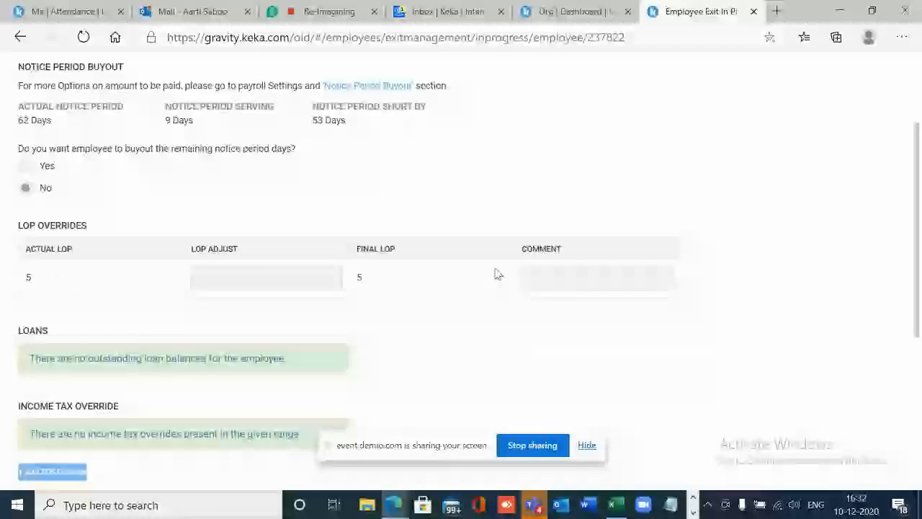
{"action": "scroll", "coordinate": [497, 274], "scroll_direction": "up", "scroll_amount": 2}
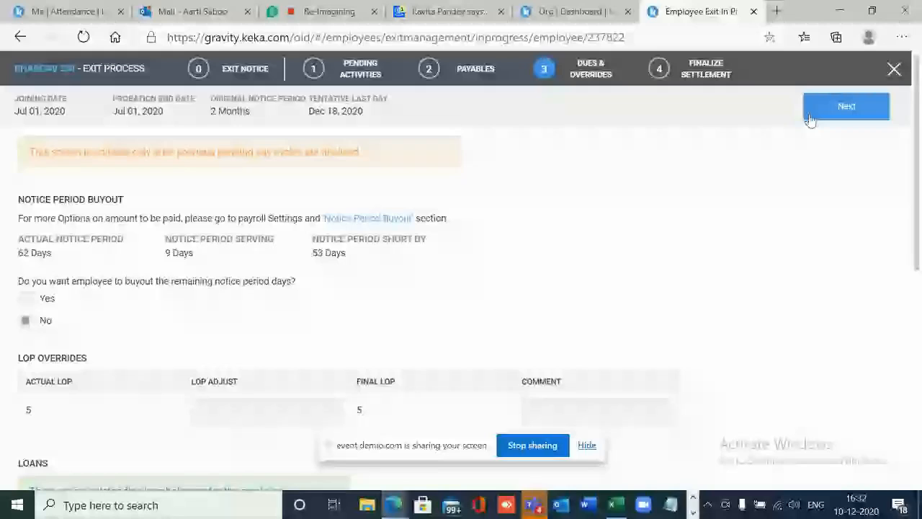
{"action": "left_click", "coordinate": [835, 108]}
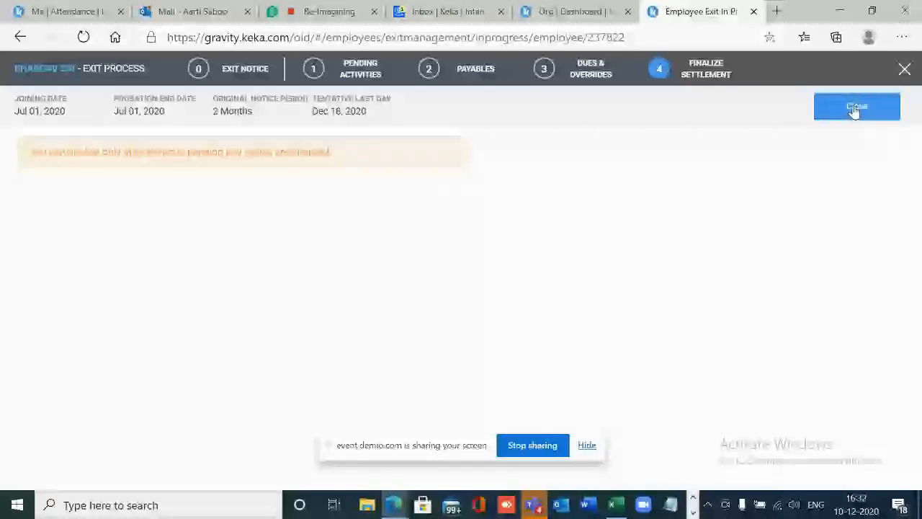
{"action": "left_click", "coordinate": [854, 108]}
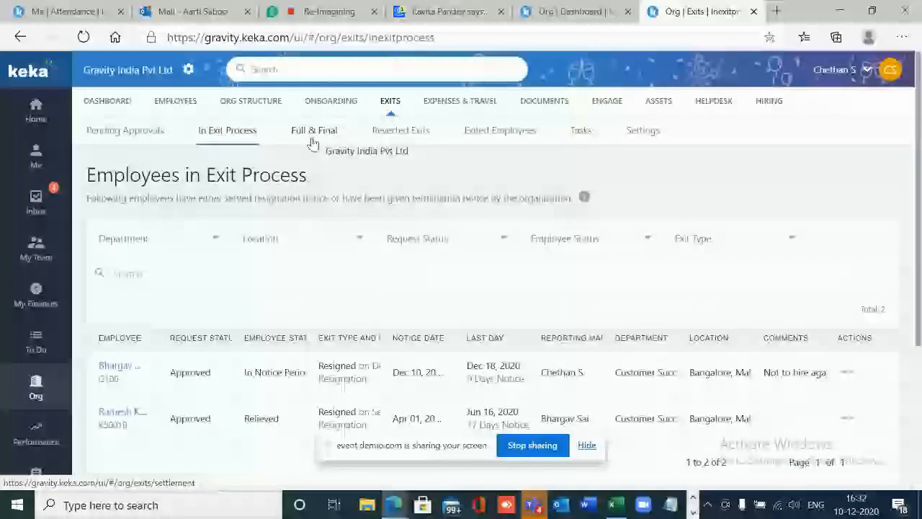
- Look through the finalized and settled lists of full and final settlements
{"action": "left_click", "coordinate": [312, 143]}
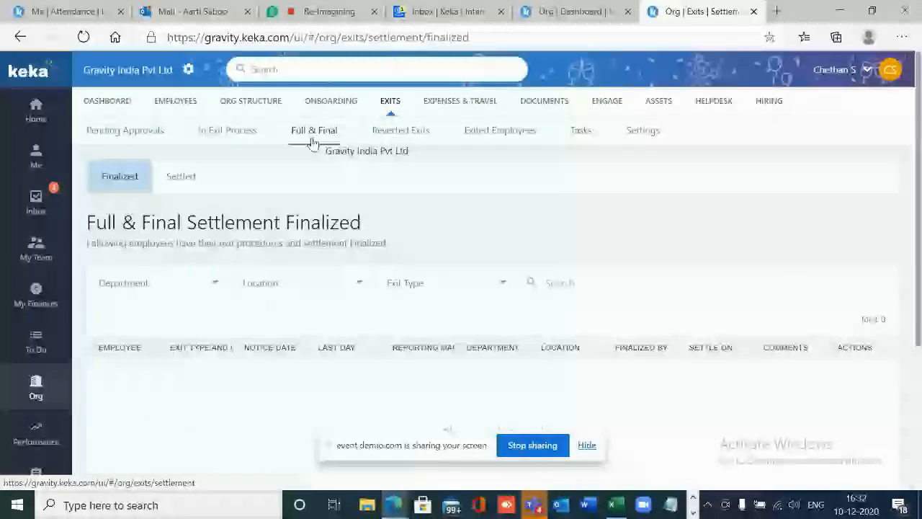
{"action": "left_click", "coordinate": [182, 178]}
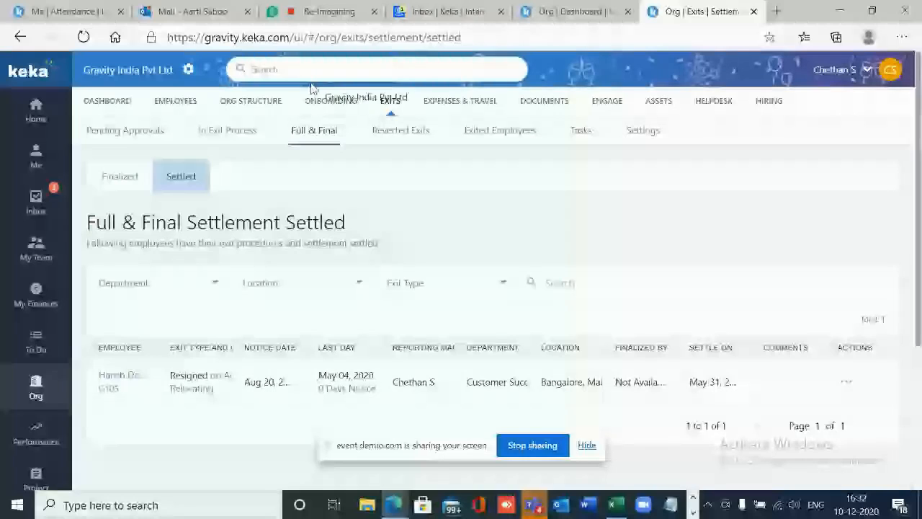
- Look through the lists of employees with reverted exit notices and of all exited employees
{"action": "left_click", "coordinate": [404, 131]}
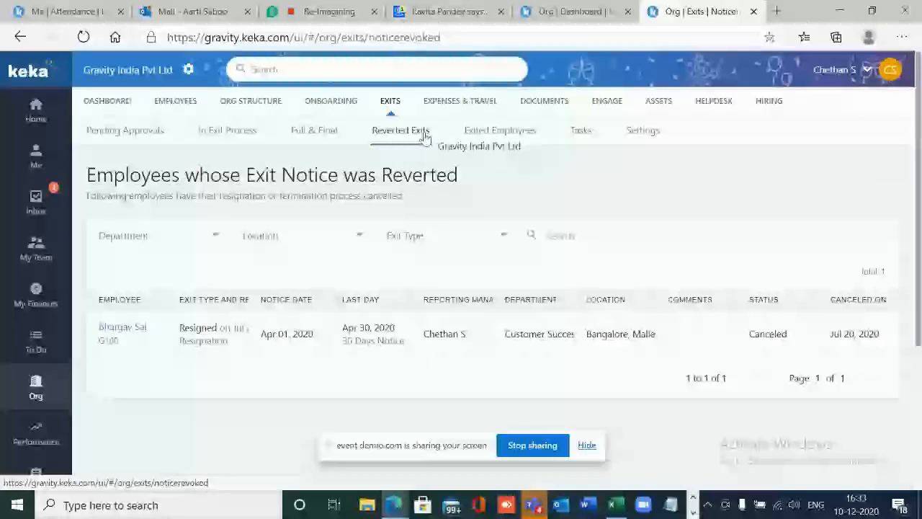
{"action": "scroll", "coordinate": [266, 257], "scroll_direction": "down", "scroll_amount": 1}
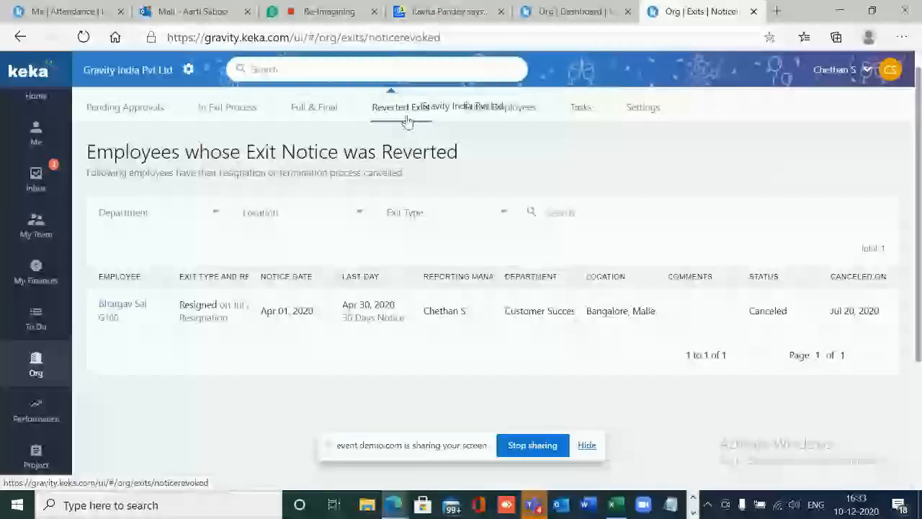
{"action": "left_click", "coordinate": [502, 110]}
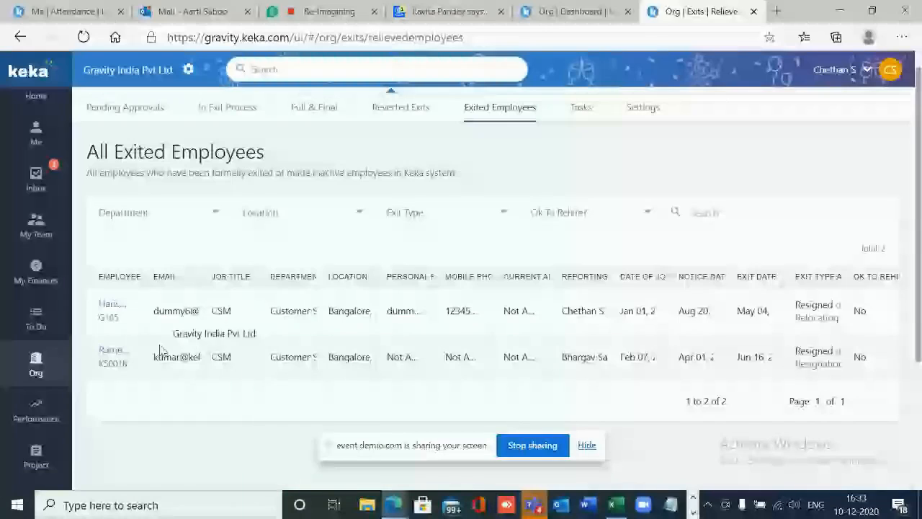
{"action": "scroll", "coordinate": [651, 126], "scroll_direction": "up", "scroll_amount": 1}
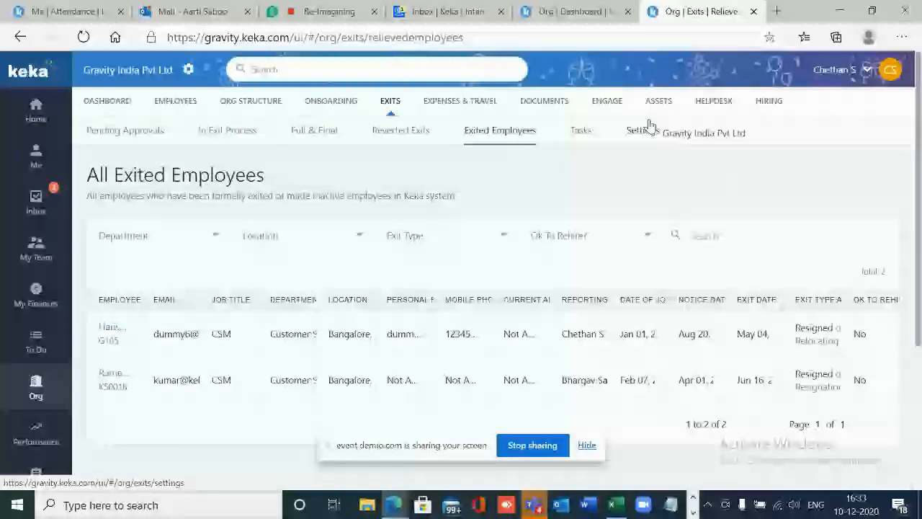
- Open the notice period settings for exits and set the Default Notice Period's duration to 1 month
{"action": "left_click", "coordinate": [648, 129]}
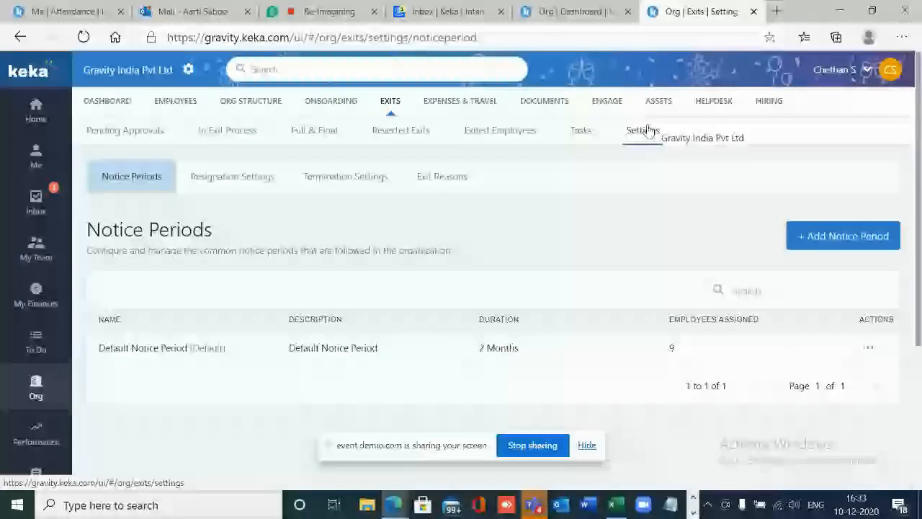
{"action": "scroll", "coordinate": [871, 331], "scroll_direction": "down", "scroll_amount": 1}
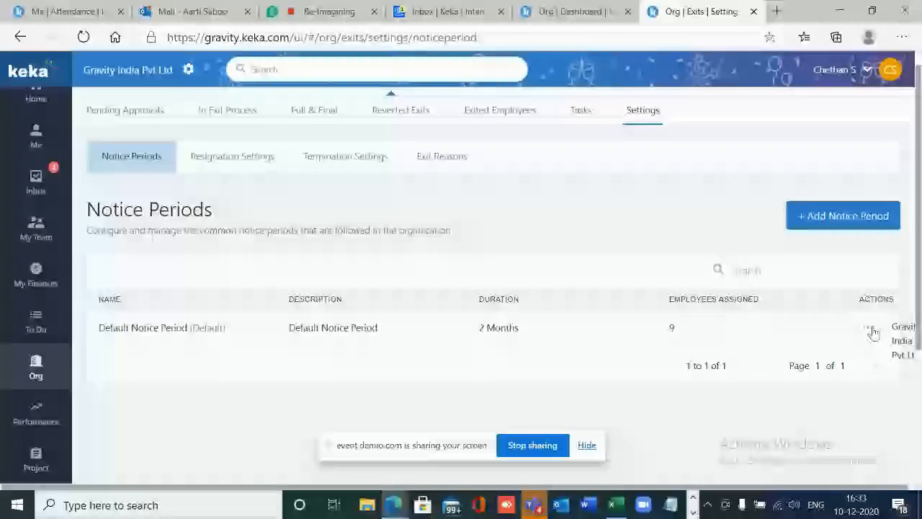
{"action": "left_click", "coordinate": [870, 330]}
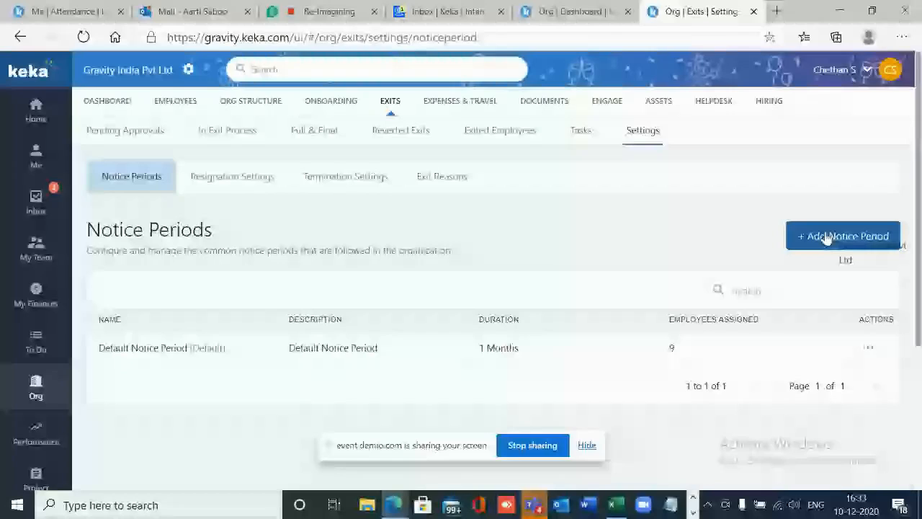
- Add a notice period with the name and description "Senior Employee Notice Period" and a duration of 3 months
{"action": "left_click", "coordinate": [826, 238]}
{"action": "type", "text": "Seni"}
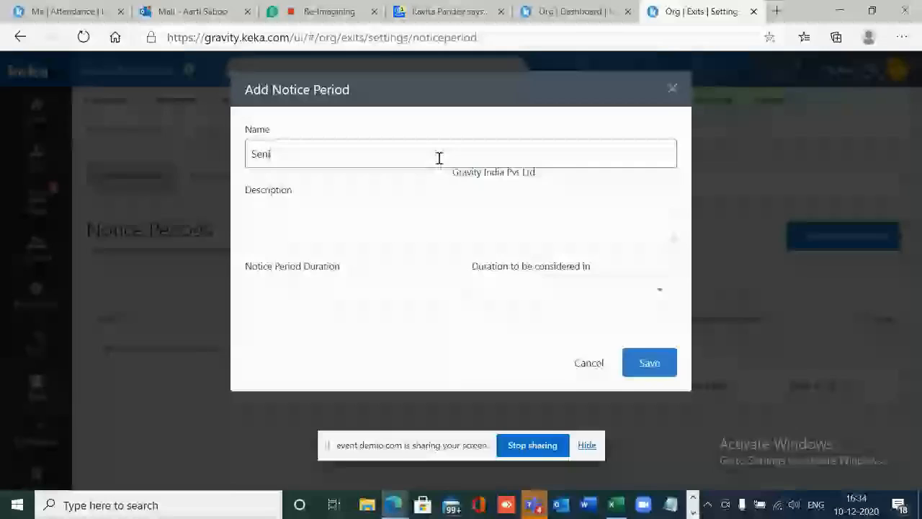
{"action": "type", "text": "or Employee Notic"}
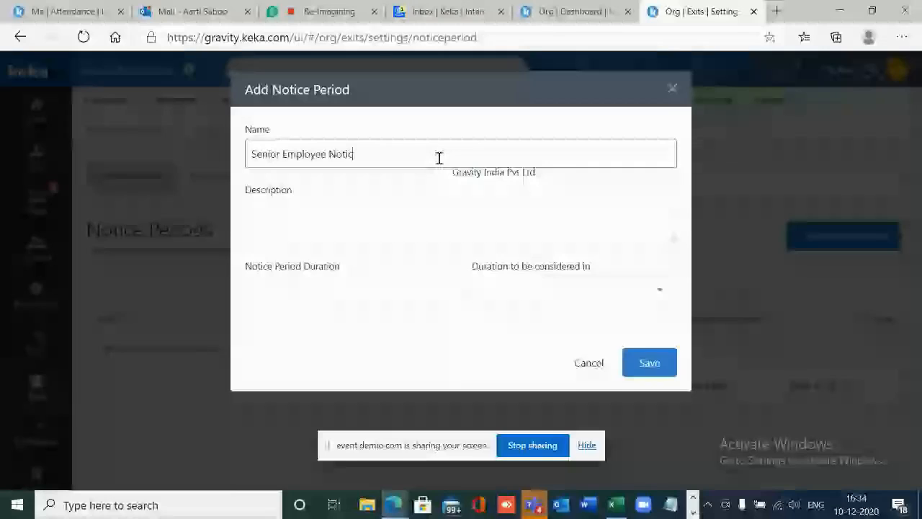
{"action": "type", "text": "e Peri"}
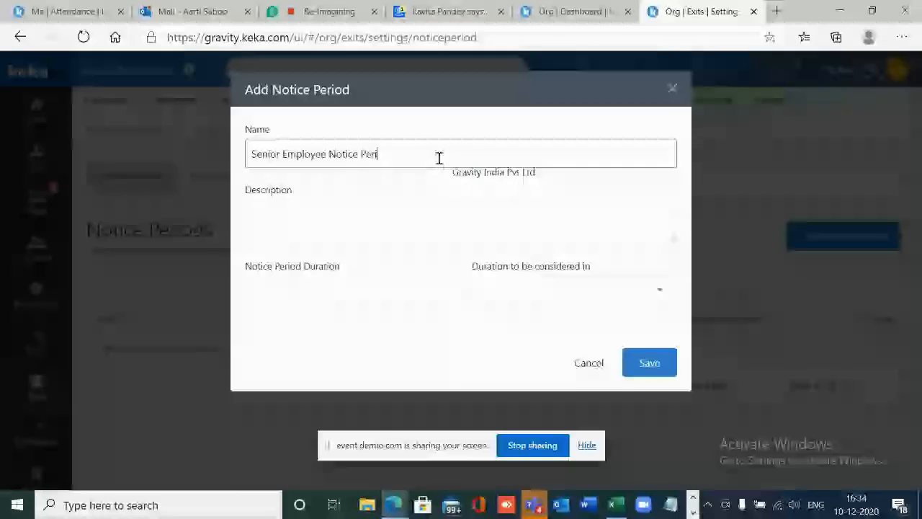
{"action": "type", "text": "od"}
{"action": "key", "text": "ctrl+a"}
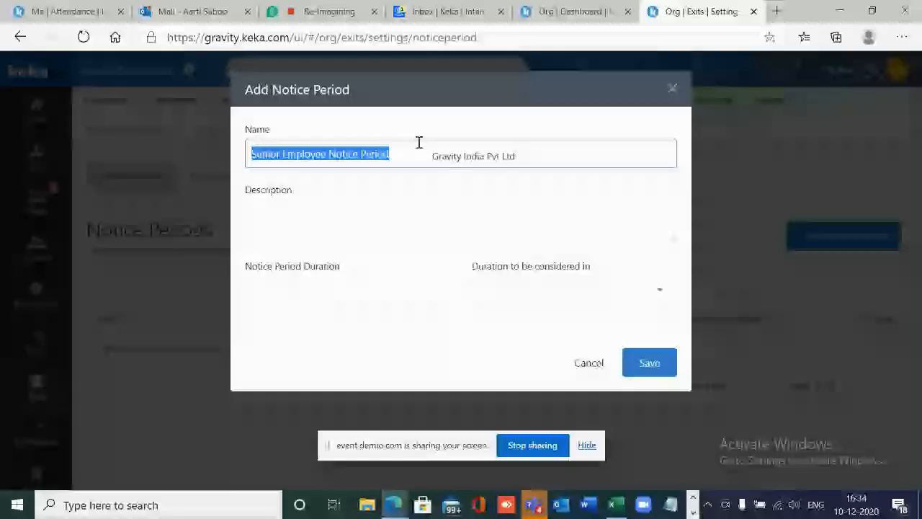
{"action": "left_click", "coordinate": [547, 289]}
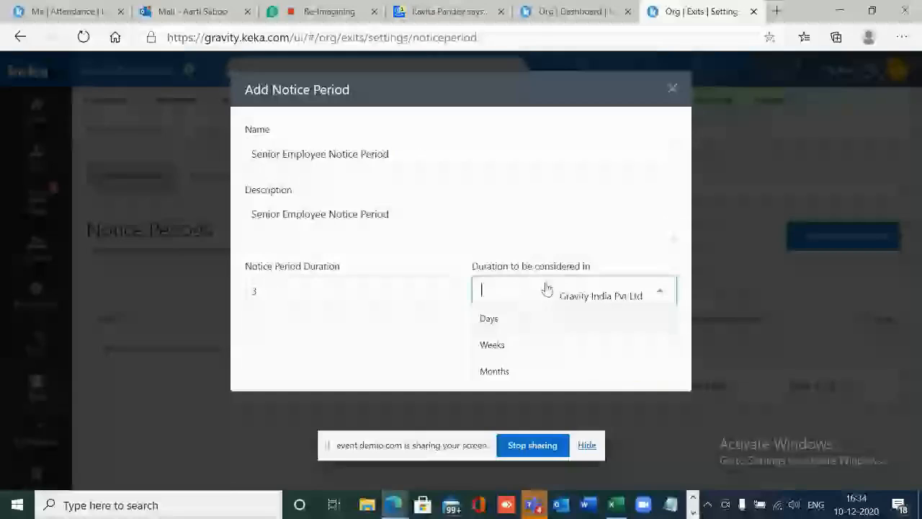
{"action": "left_click", "coordinate": [494, 371]}
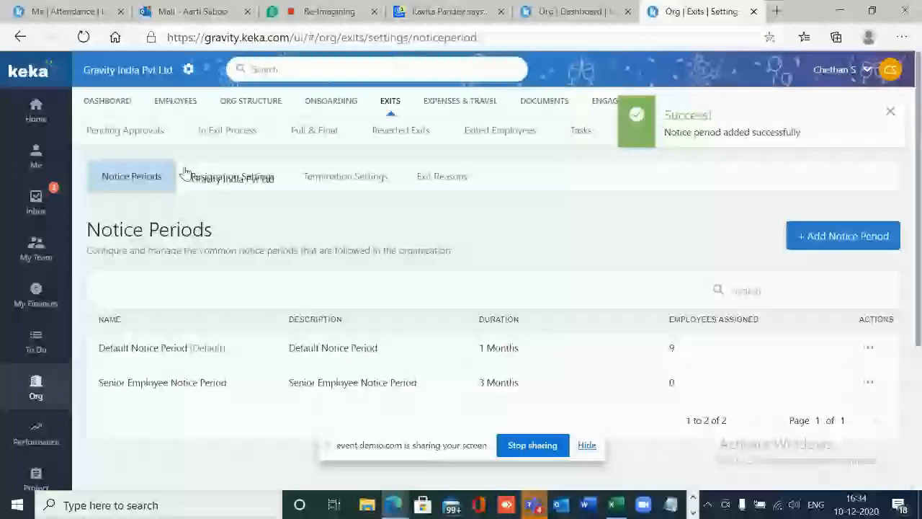
- Try requiring termination approval with ReportingManager as the level 1 approver, and close the termination settings without updating
{"action": "left_click", "coordinate": [346, 177]}
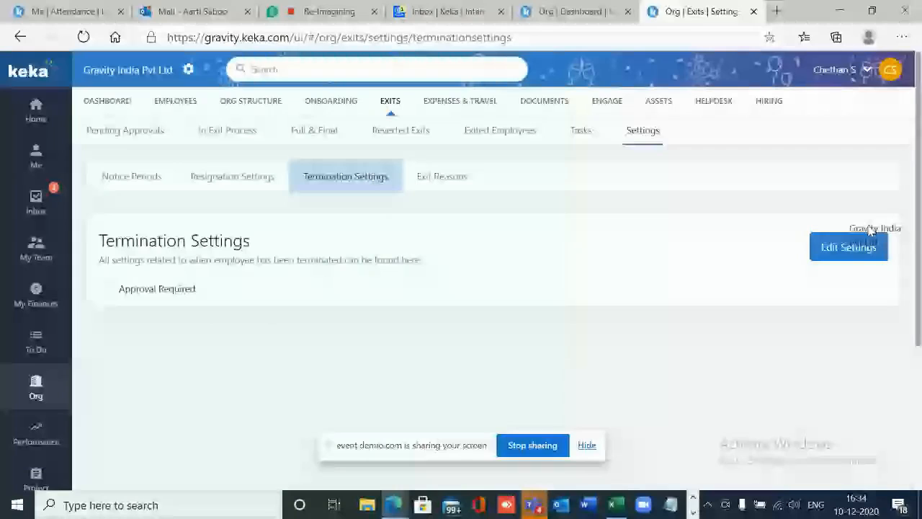
{"action": "left_click", "coordinate": [868, 241]}
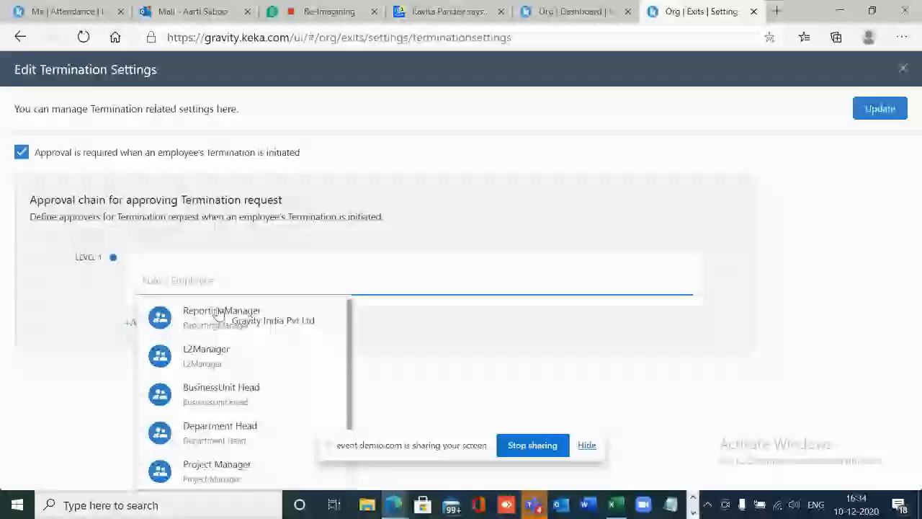
{"action": "left_click", "coordinate": [219, 315]}
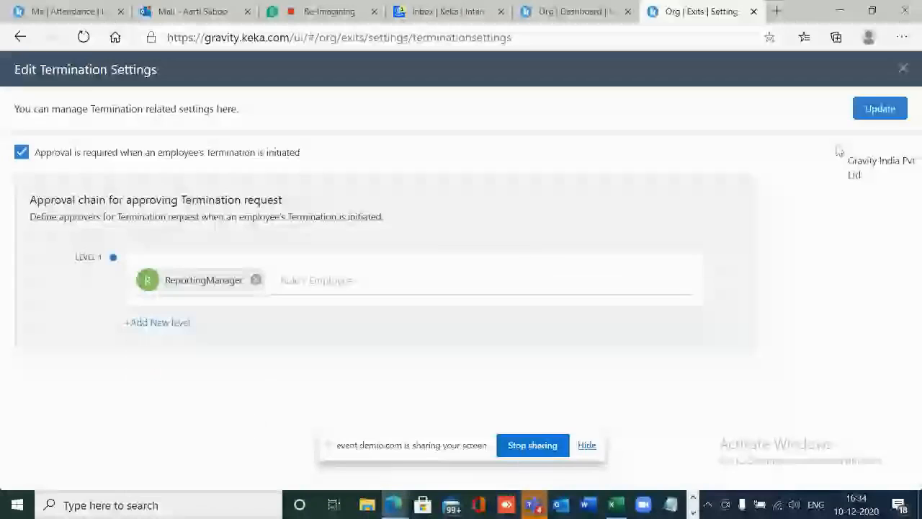
{"action": "left_click", "coordinate": [903, 69]}
- Review the exit reasons defined for voluntary action and for company action
{"action": "left_click", "coordinate": [442, 183]}
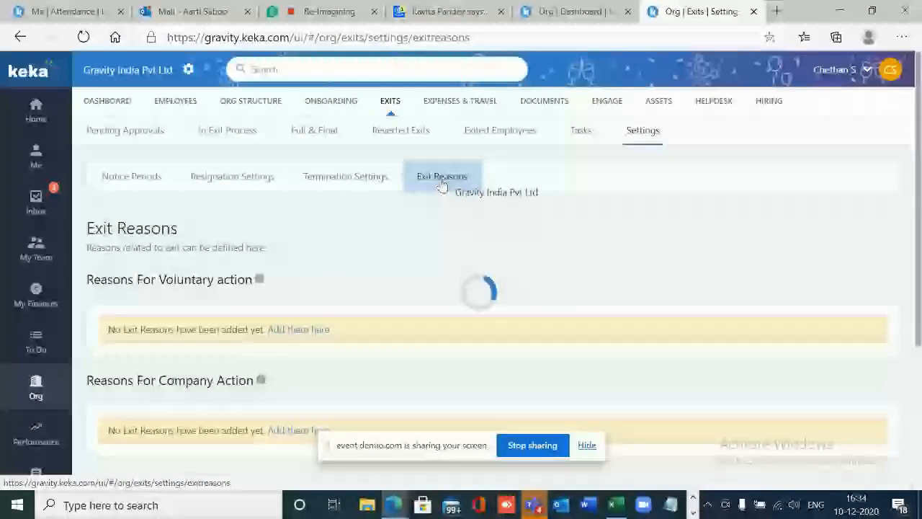
{"action": "scroll", "coordinate": [353, 281], "scroll_direction": "down", "scroll_amount": 5}
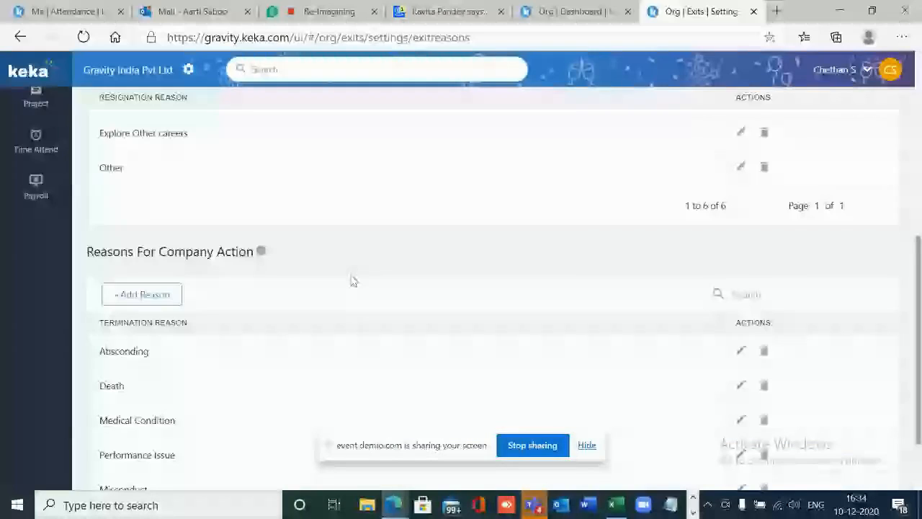
{"action": "scroll", "coordinate": [353, 281], "scroll_direction": "up", "scroll_amount": 3}
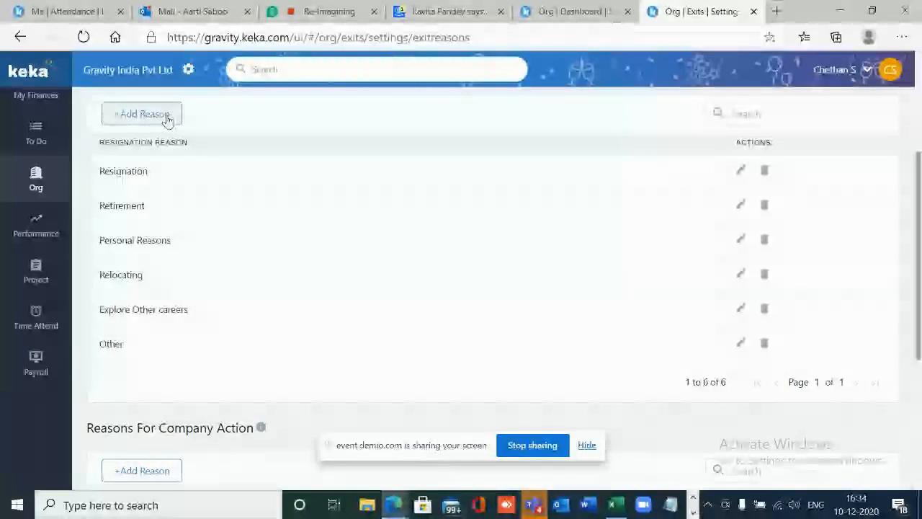
{"action": "scroll", "coordinate": [167, 119], "scroll_direction": "up", "scroll_amount": 1}
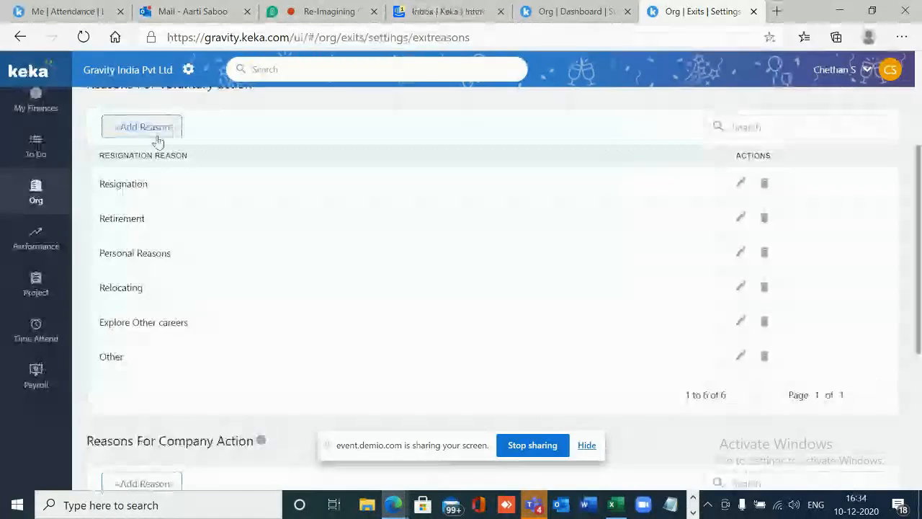
{"action": "scroll", "coordinate": [144, 137], "scroll_direction": "up", "scroll_amount": 3}
{"action": "scroll", "coordinate": [584, 137], "scroll_direction": "down", "scroll_amount": 1}
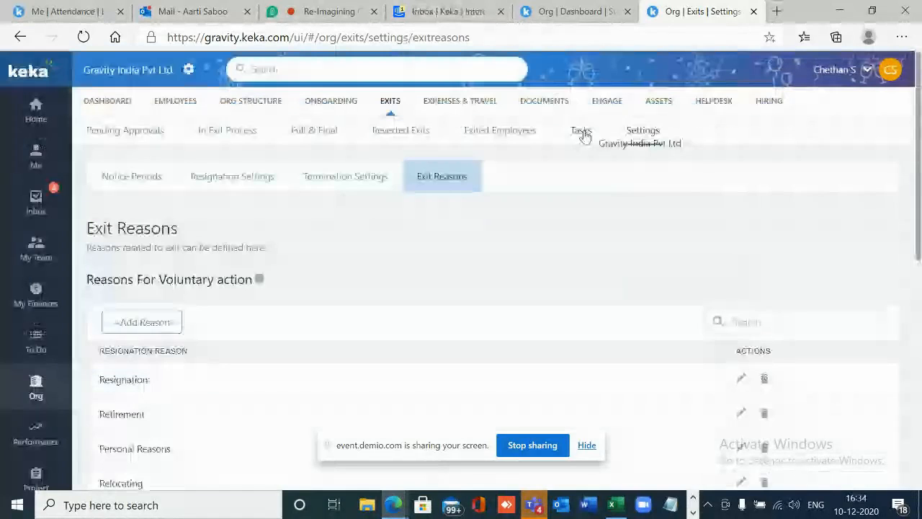
- Review the pre-defined exit task lists, with the Laptop Recovery list open
{"action": "left_click", "coordinate": [581, 131]}
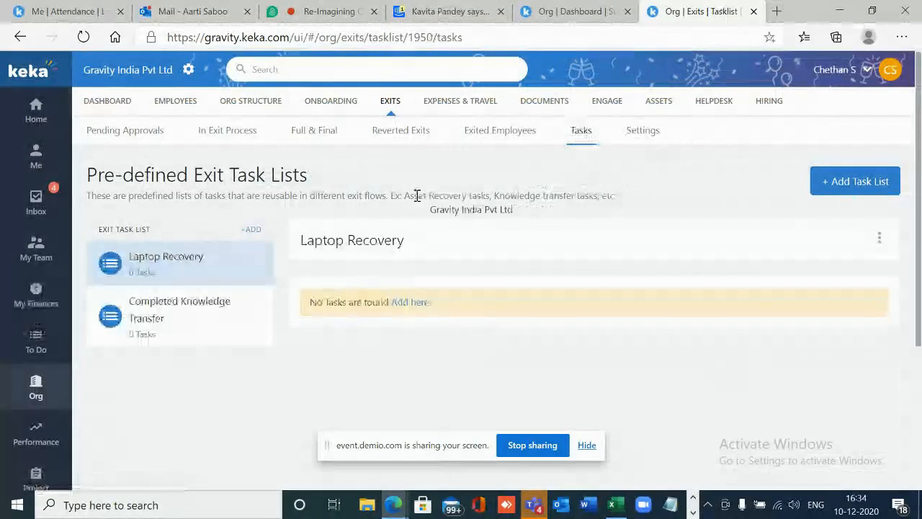
{"action": "scroll", "coordinate": [418, 194], "scroll_direction": "down", "scroll_amount": 1}
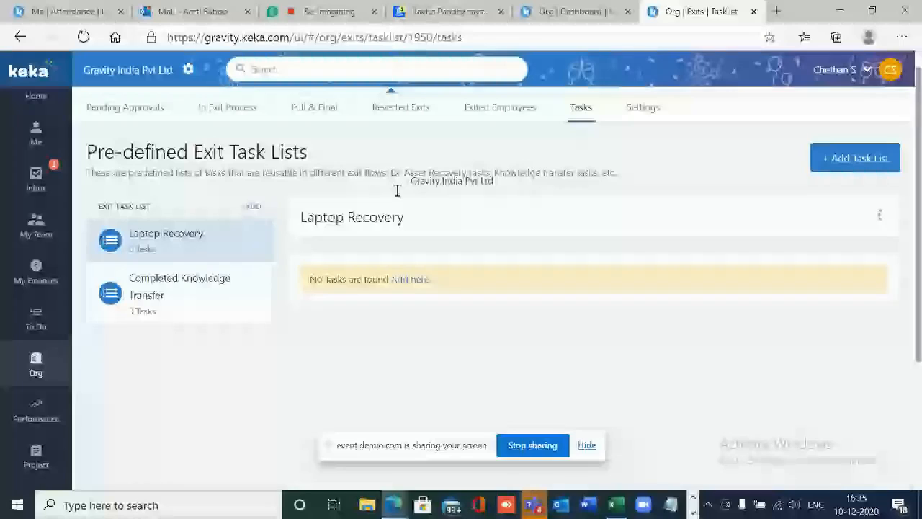
{"action": "scroll", "coordinate": [396, 190], "scroll_direction": "down", "scroll_amount": 1}
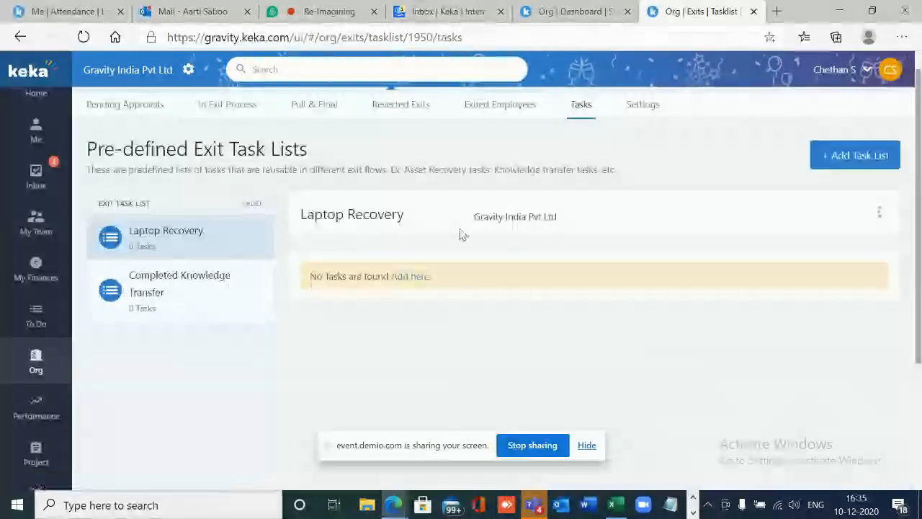
- Return to the organization dashboard and look through its summary, including the reports and exits sections
{"action": "left_click_drag", "start_coordinate": [461, 234], "coordinate": [232, 249]}
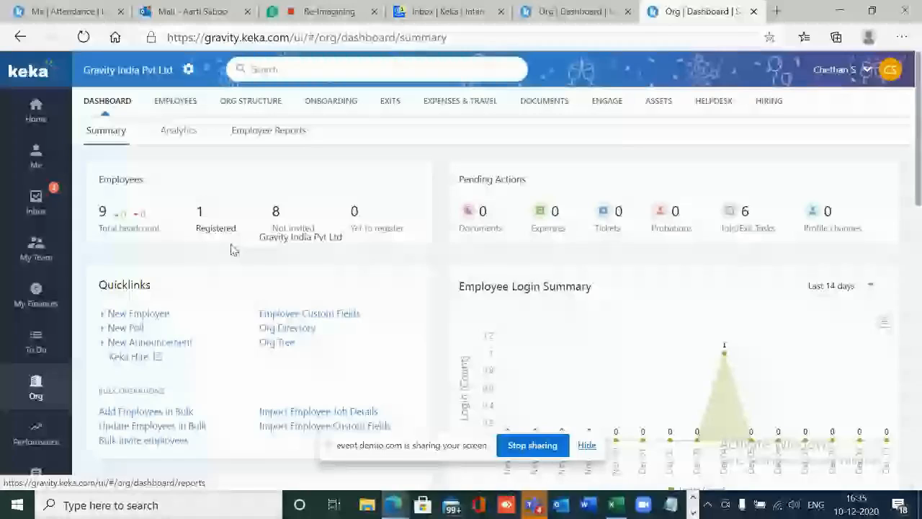
{"action": "left_click_drag", "start_coordinate": [232, 249], "coordinate": [324, 313]}
{"action": "scroll", "coordinate": [324, 313], "scroll_direction": "down", "scroll_amount": 5}
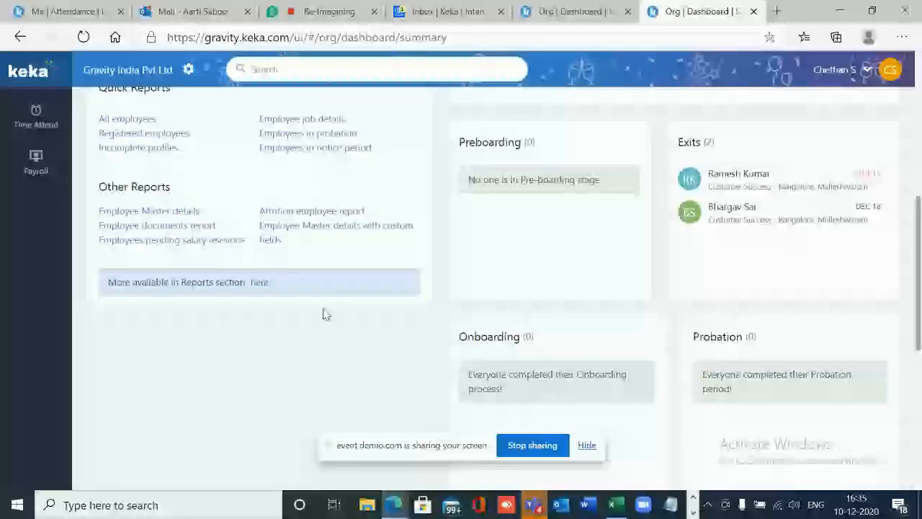
{"action": "scroll", "coordinate": [322, 308], "scroll_direction": "up", "scroll_amount": 1}
{"action": "scroll", "coordinate": [321, 303], "scroll_direction": "up", "scroll_amount": 6}
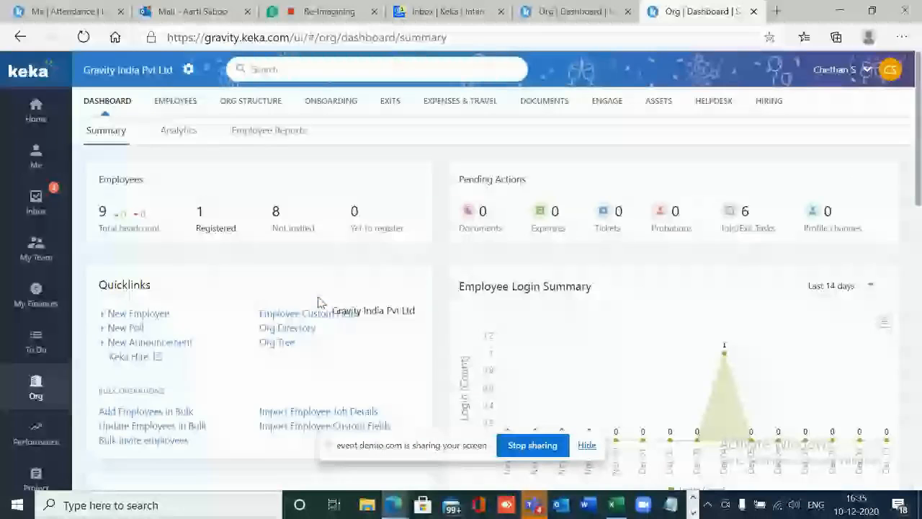
{"action": "left_click_drag", "start_coordinate": [319, 301], "coordinate": [646, 114]}
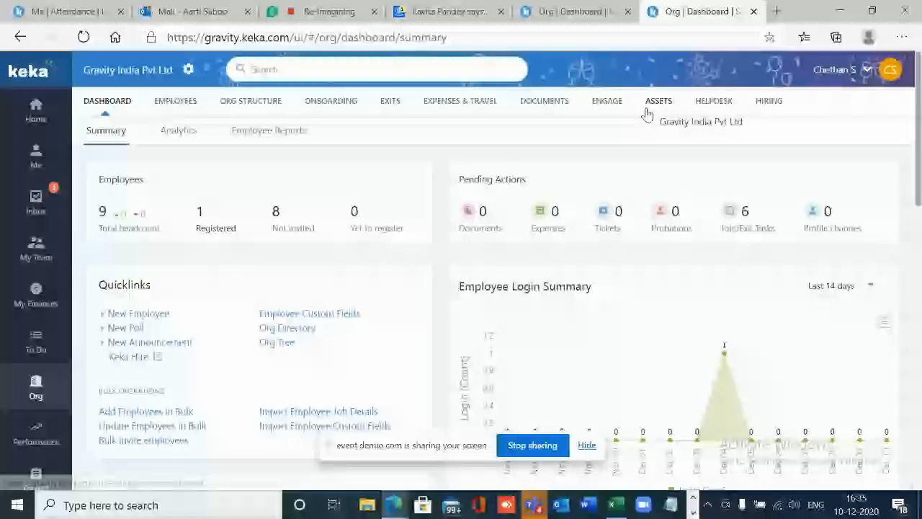
{"action": "left_click_drag", "start_coordinate": [646, 113], "coordinate": [394, 144]}
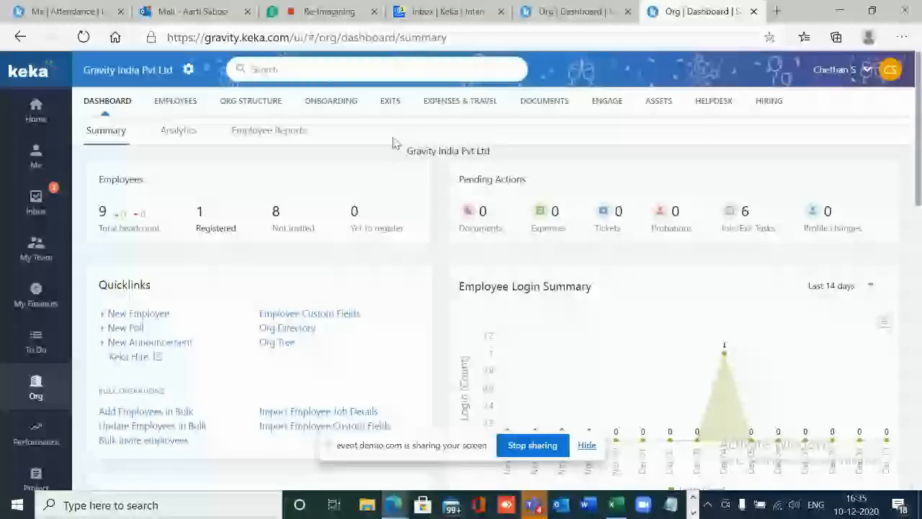
{"action": "left_click_drag", "start_coordinate": [394, 142], "coordinate": [496, 261]}
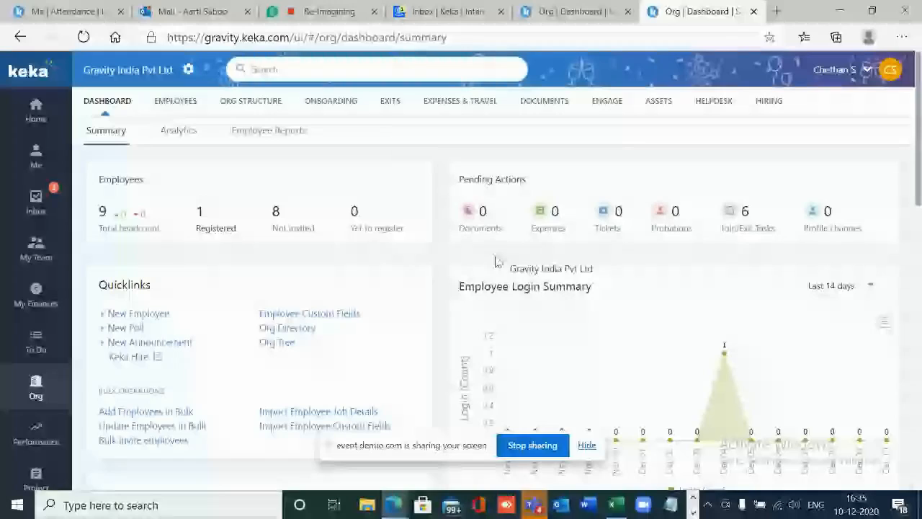